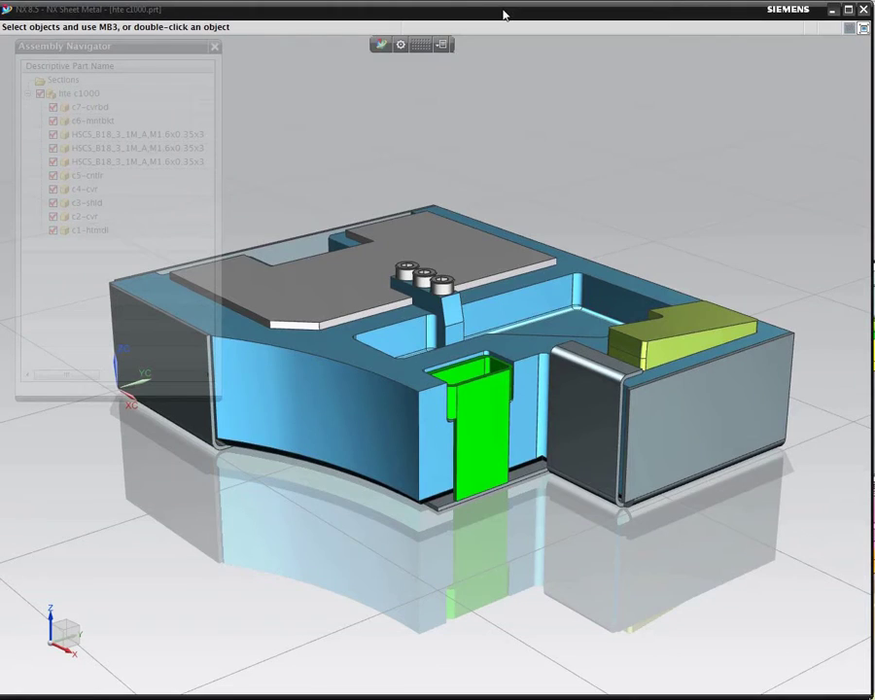
Pack the three identical HSCS screw components into a single entry in the assembly tree
middle_drag(590, 49, 444, 376)
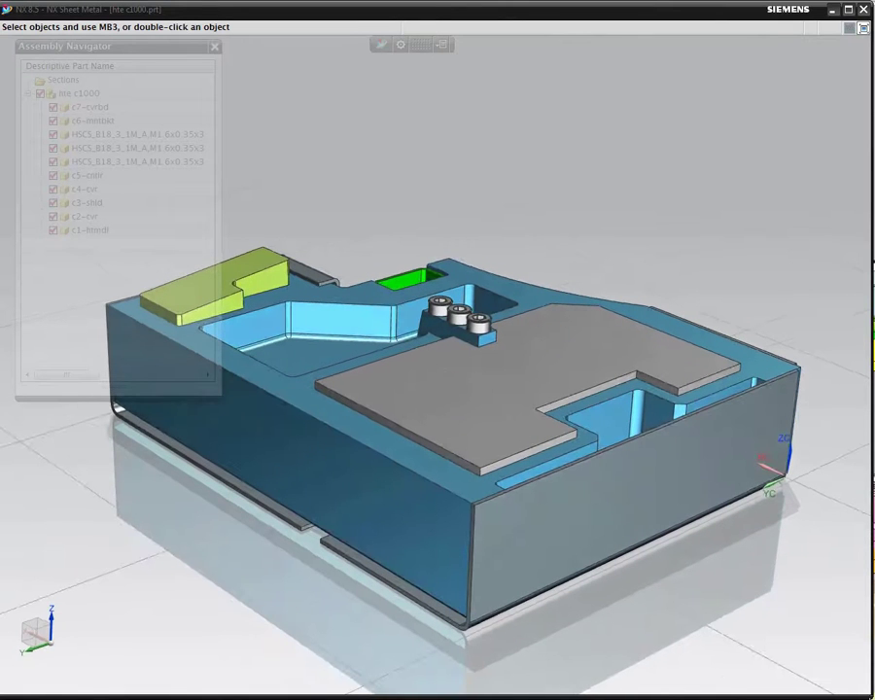
click(719, 8)
key(Home)
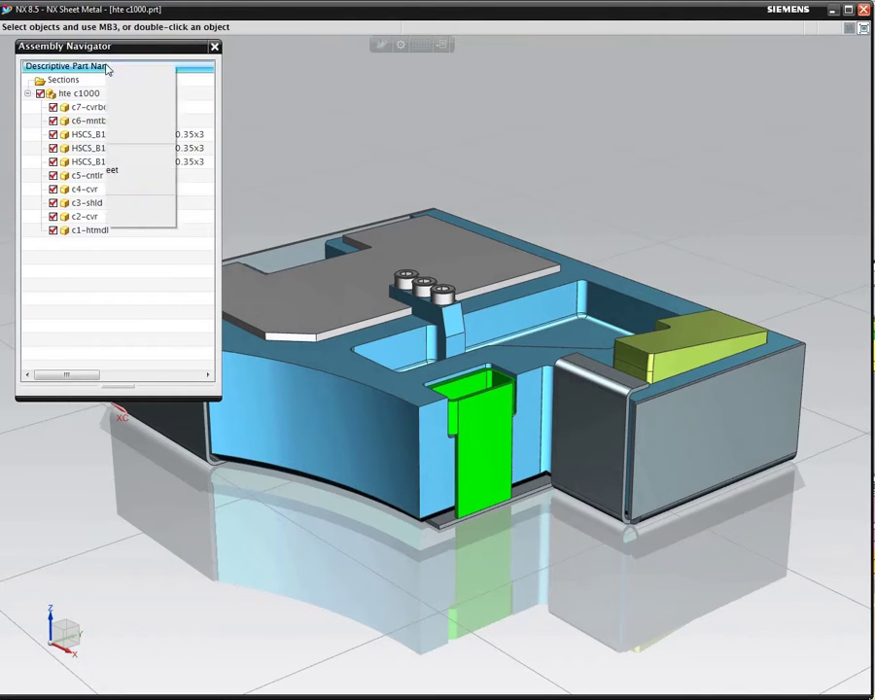
right_click(101, 79)
click(146, 338)
Highlight the assembly's components one after another, from c7-cvrbd through c1-htmdl, to identify them in the model
click(97, 108)
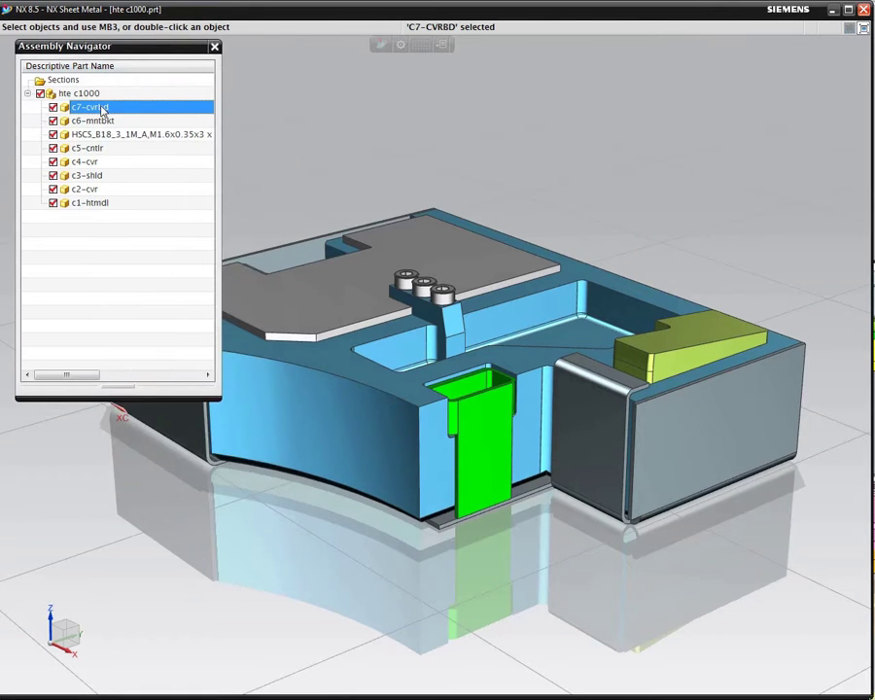
key(Home)
click(99, 121)
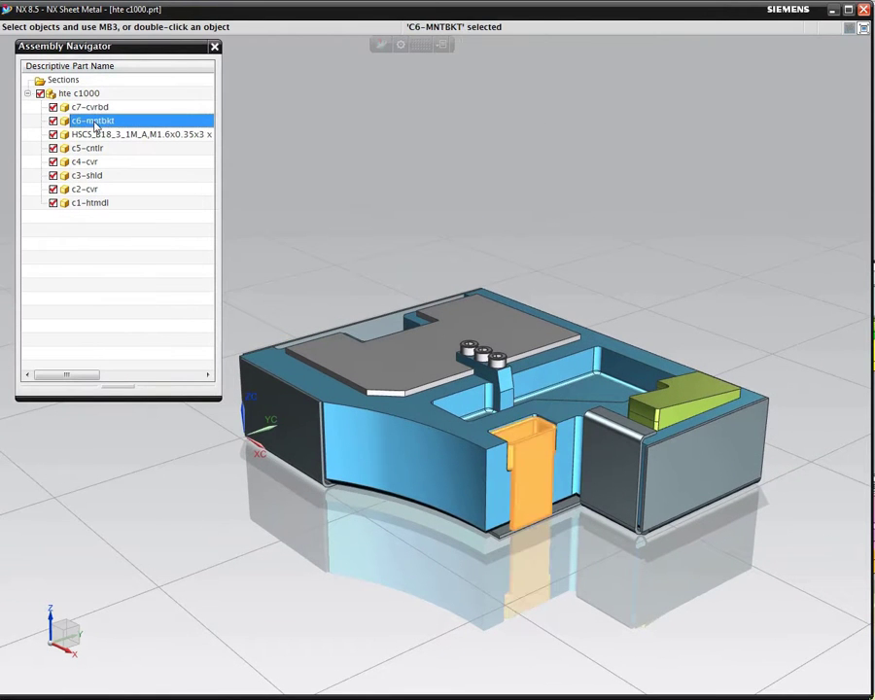
click(92, 134)
click(92, 147)
click(85, 189)
click(86, 175)
click(85, 189)
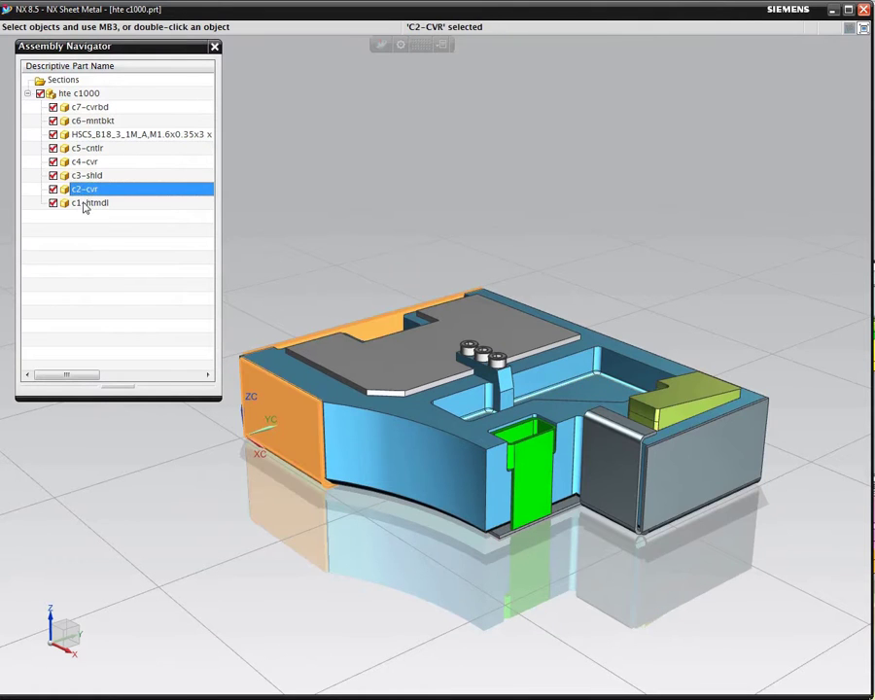
click(88, 202)
click(86, 243)
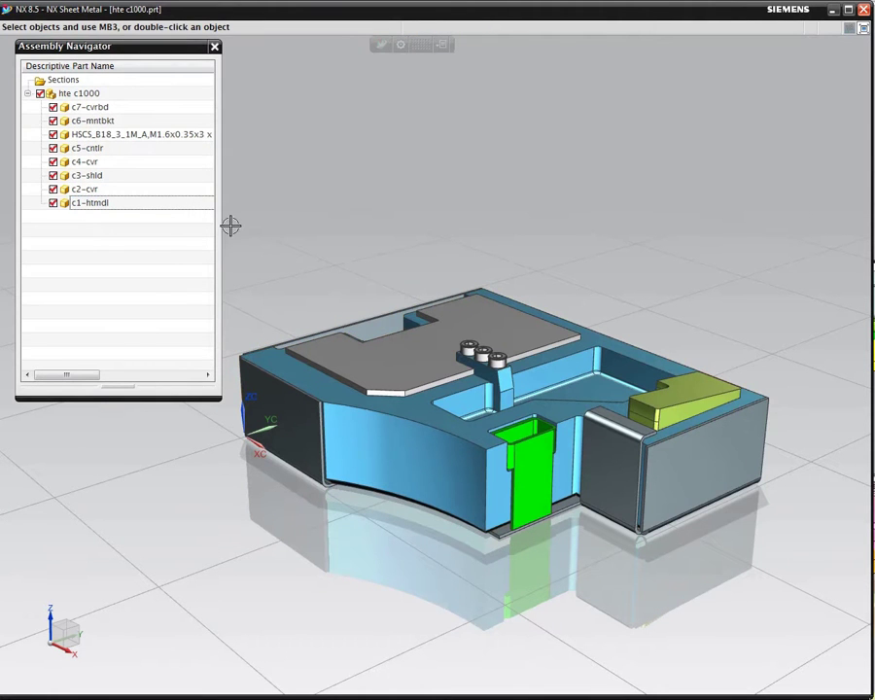
Open Visual Reporting from the HD3D Tools
right_click(272, 212)
key(4)
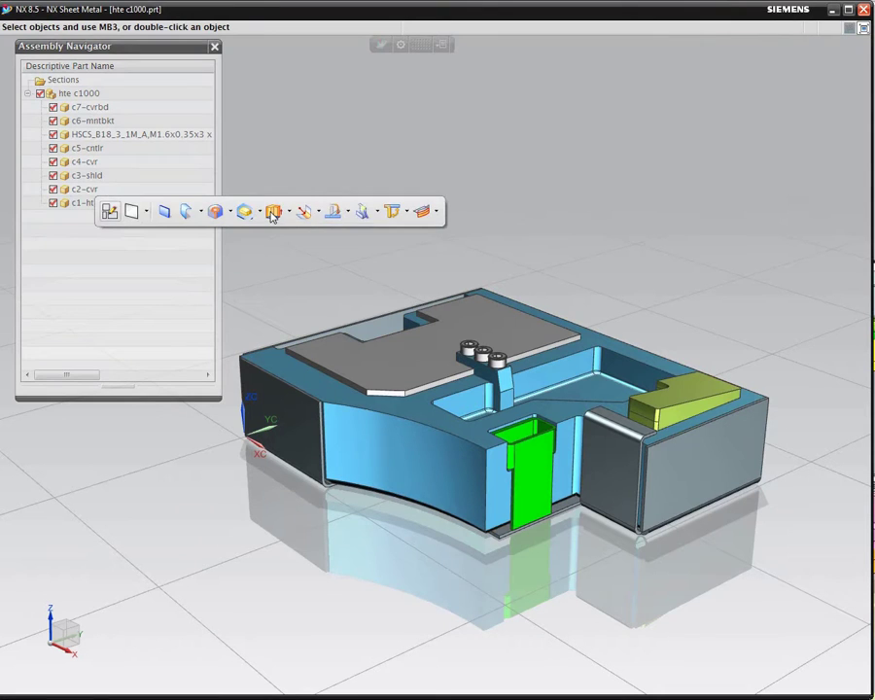
key(5)
click(311, 203)
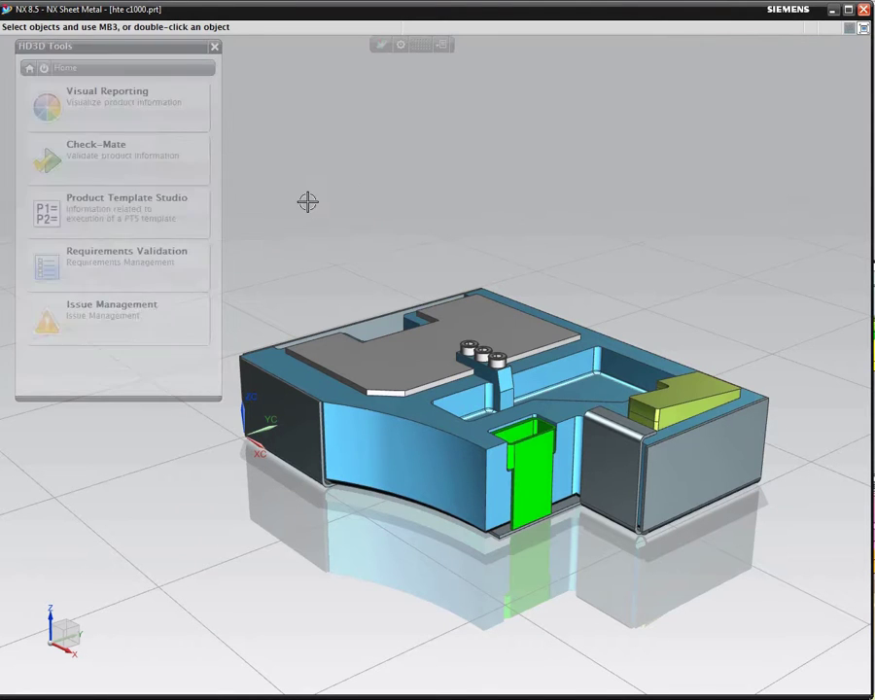
click(107, 112)
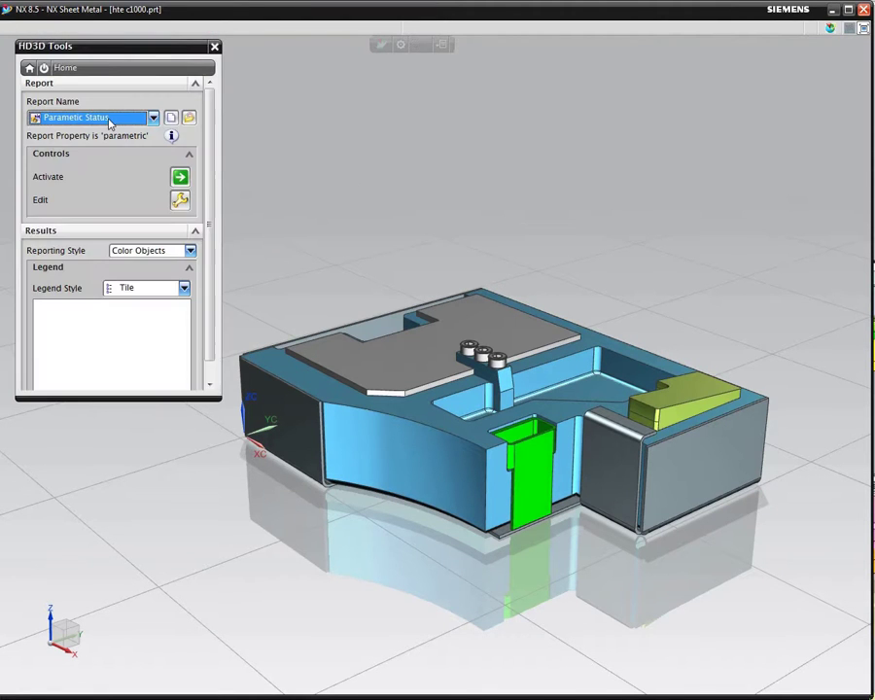
Activate the Part Type Status report on the assembly and enlarge the report area to show the full legend
click(152, 118)
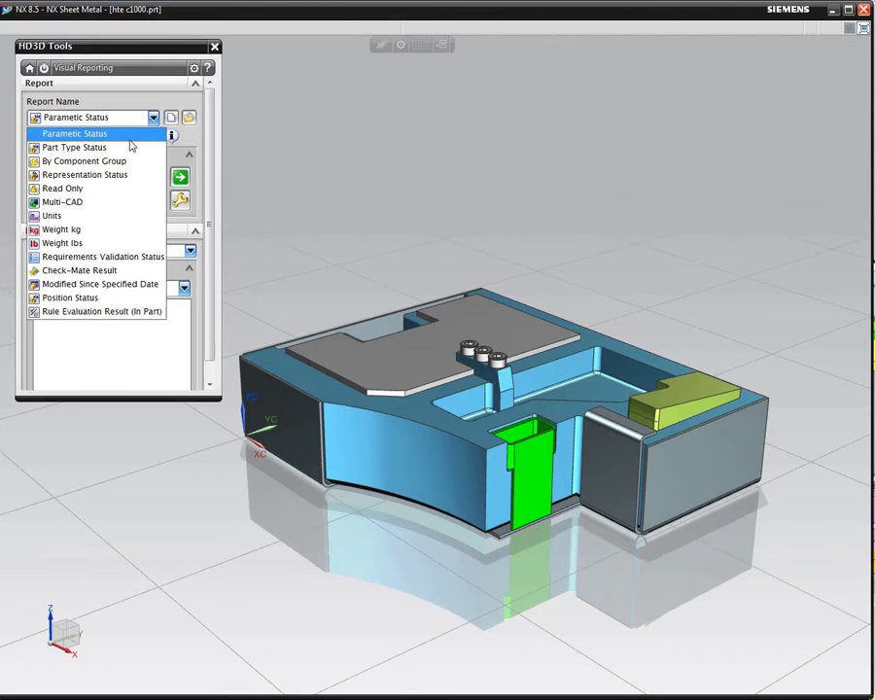
click(125, 151)
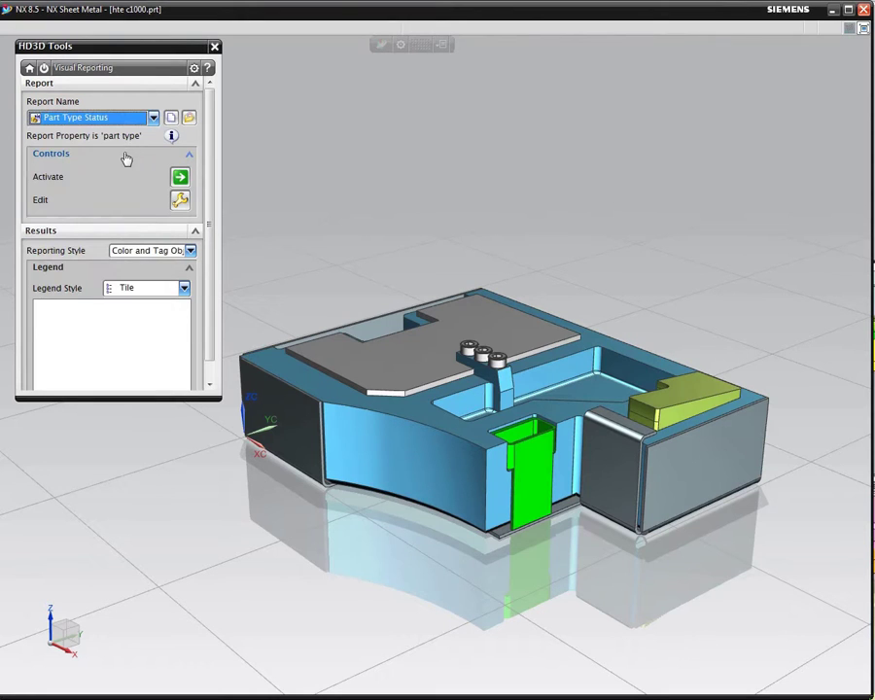
click(180, 177)
drag(219, 398, 211, 512)
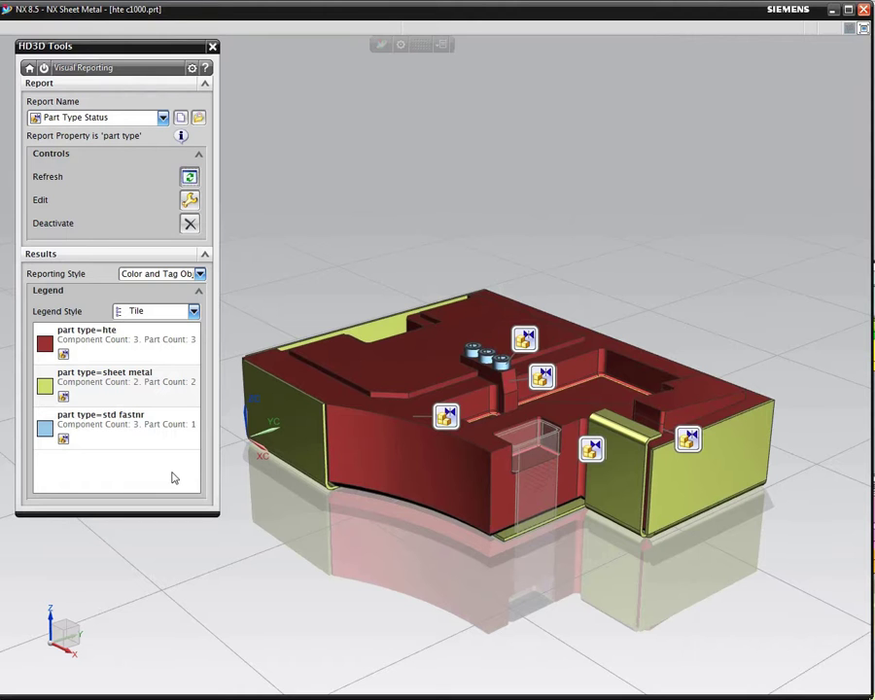
Highlight the hte, sheet metal and std fastnr part groups in turn and deactivate the part type report
click(131, 334)
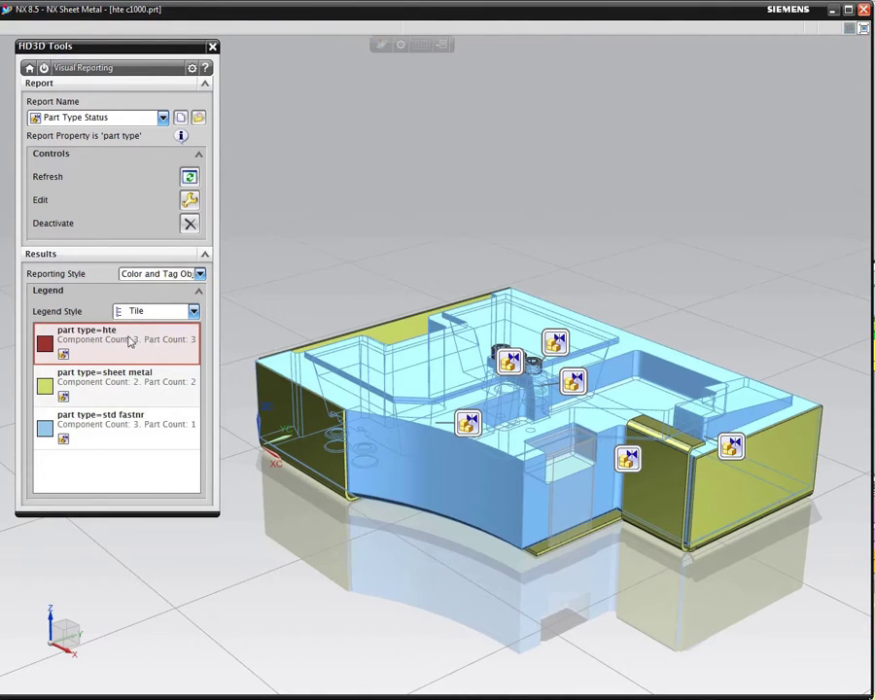
click(129, 384)
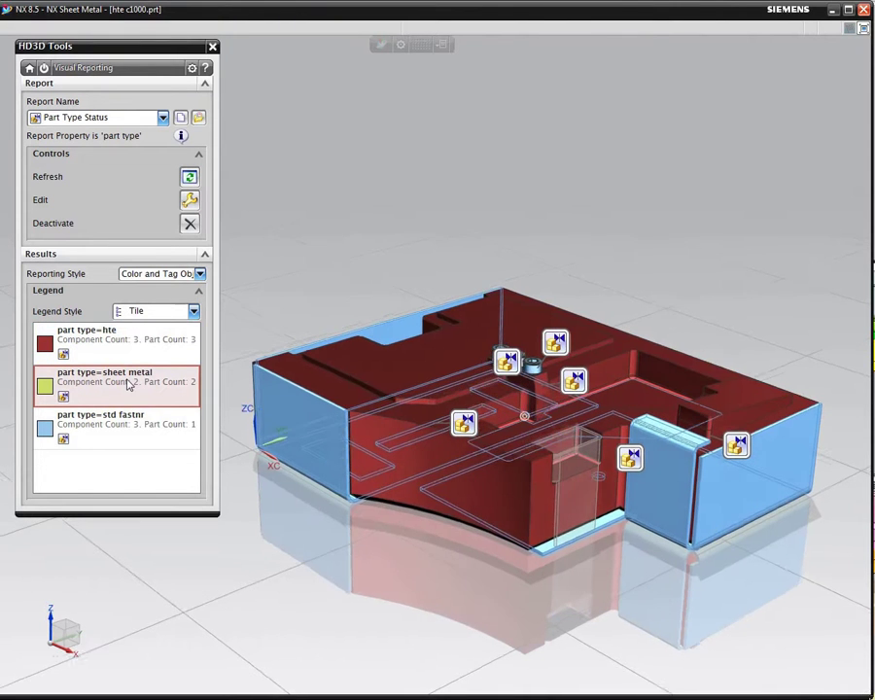
click(126, 429)
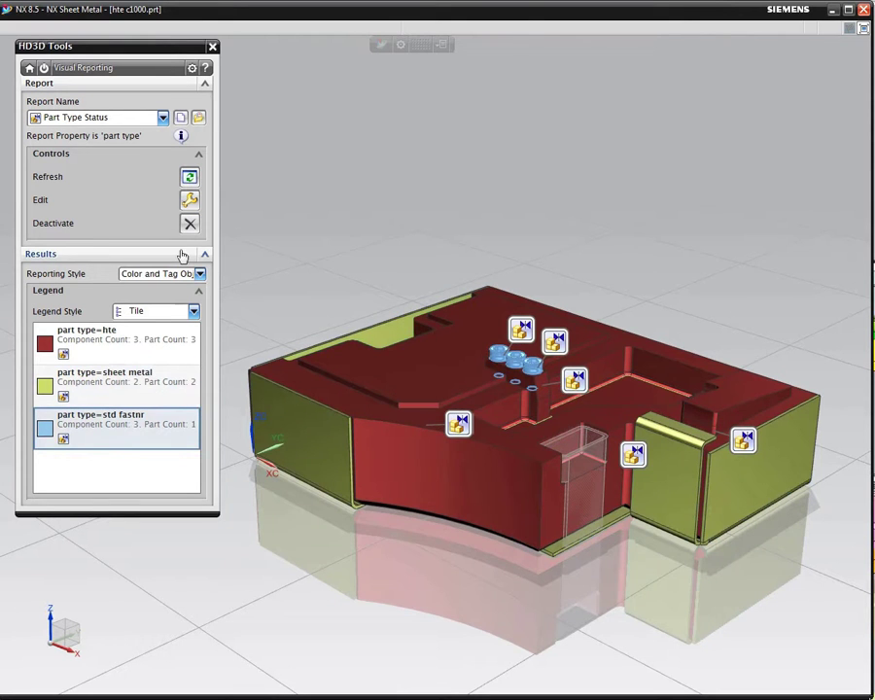
click(190, 223)
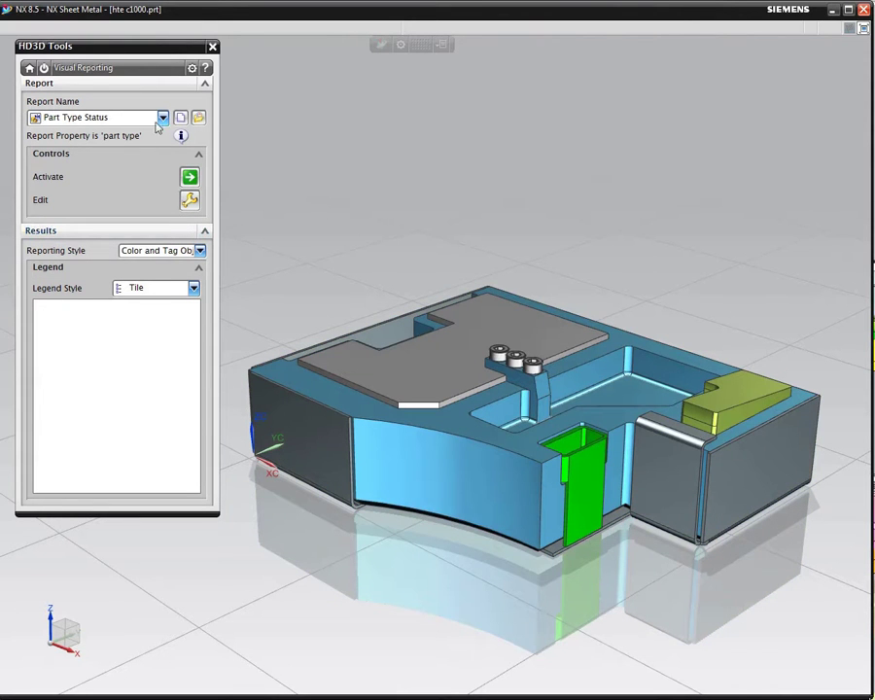
Run the Parametic Status report, highlight the parametric=no parts and deactivate the report
click(127, 118)
click(144, 147)
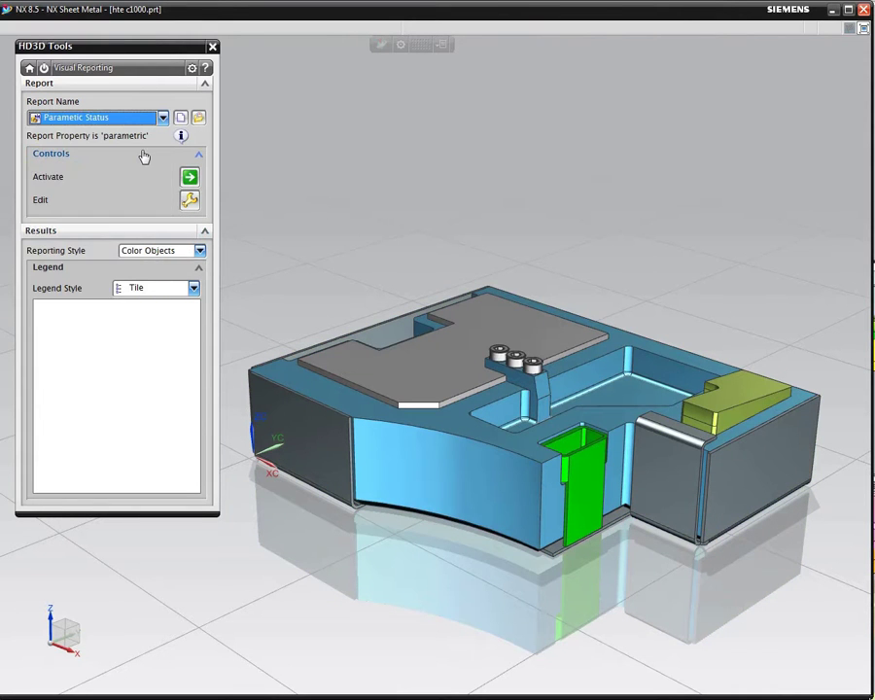
click(190, 178)
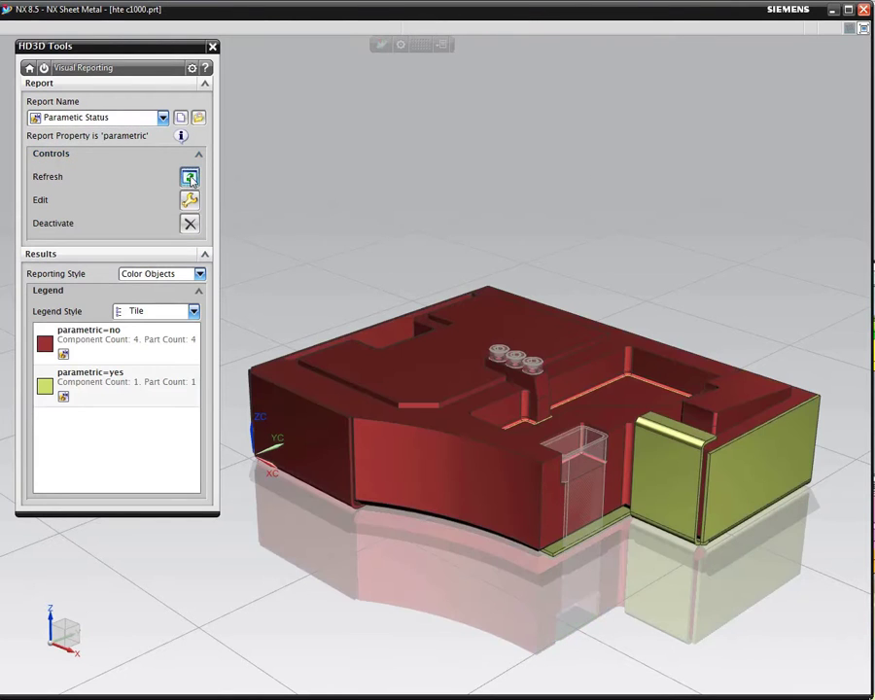
click(150, 349)
click(189, 223)
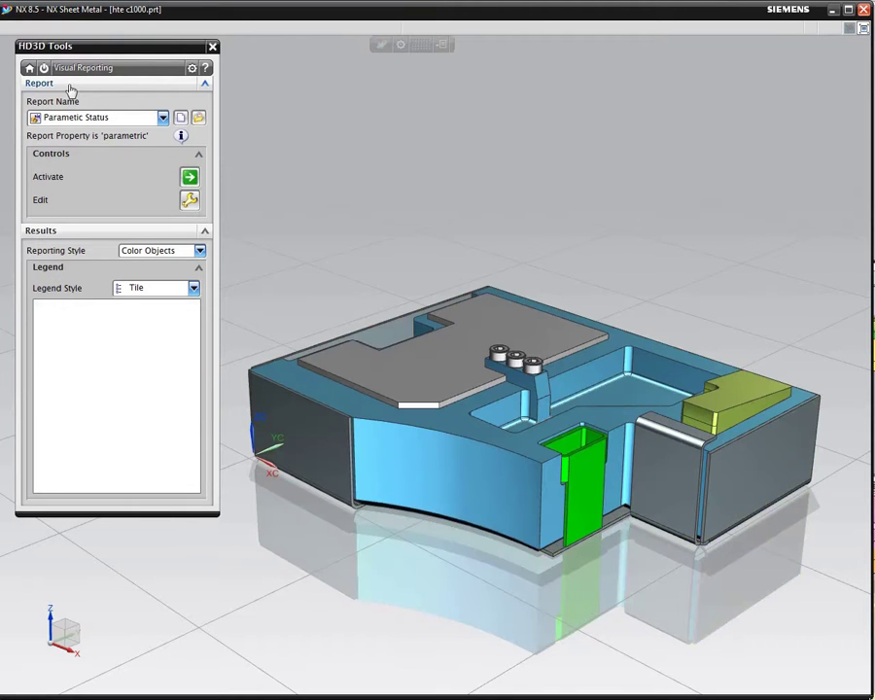
Open the Check-Mate test setup and set the parts to test to All Loaded Parts
click(30, 68)
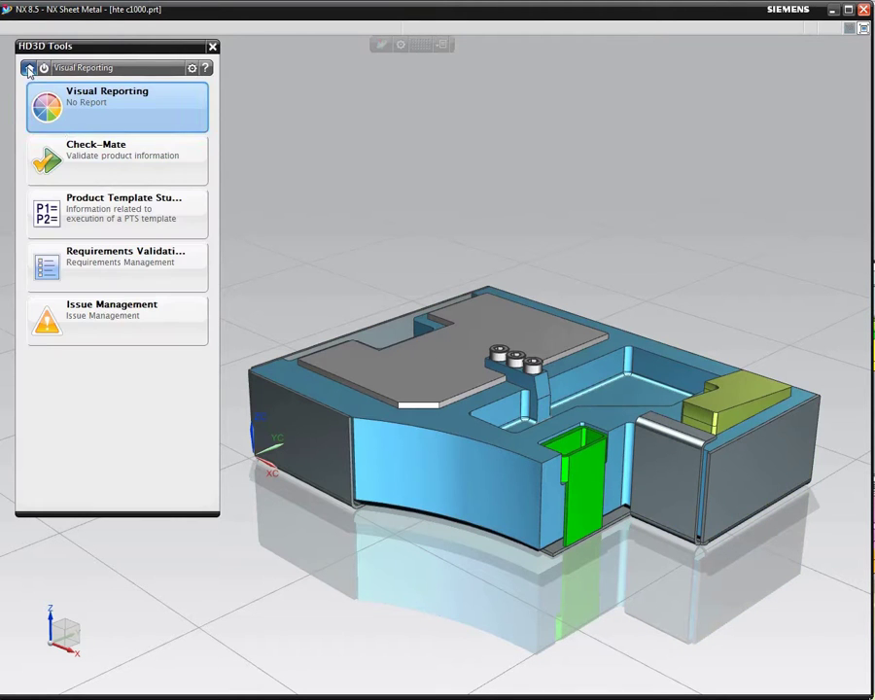
click(73, 151)
drag(218, 215, 262, 224)
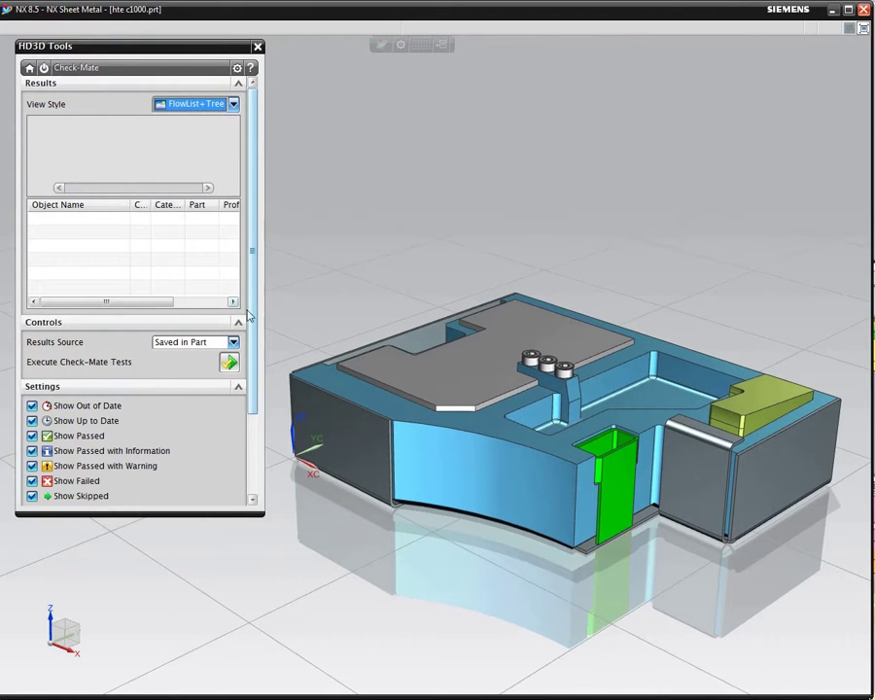
scroll(251, 355, down, 1)
scroll(251, 355, down, 1)
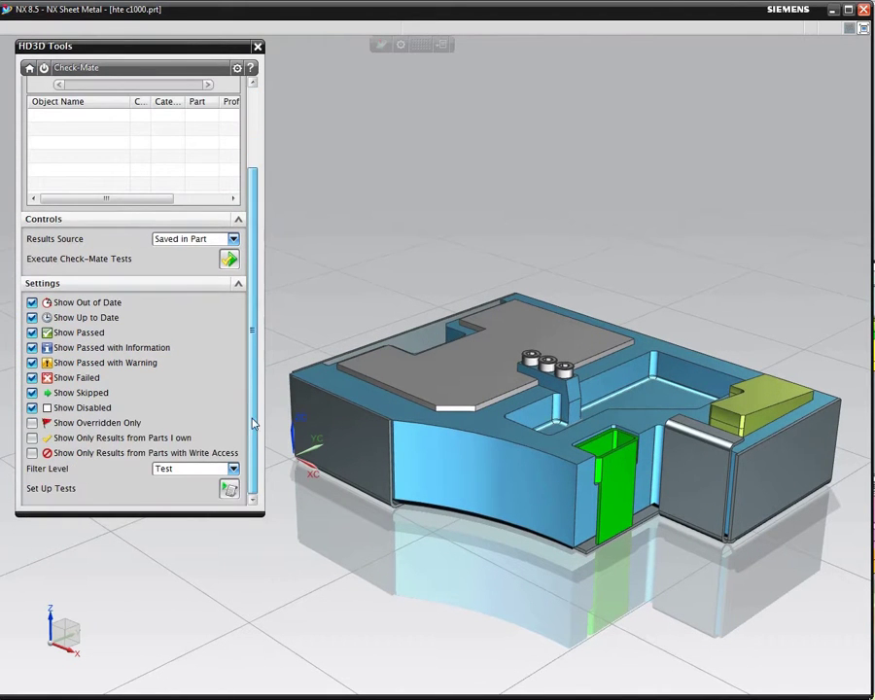
click(229, 488)
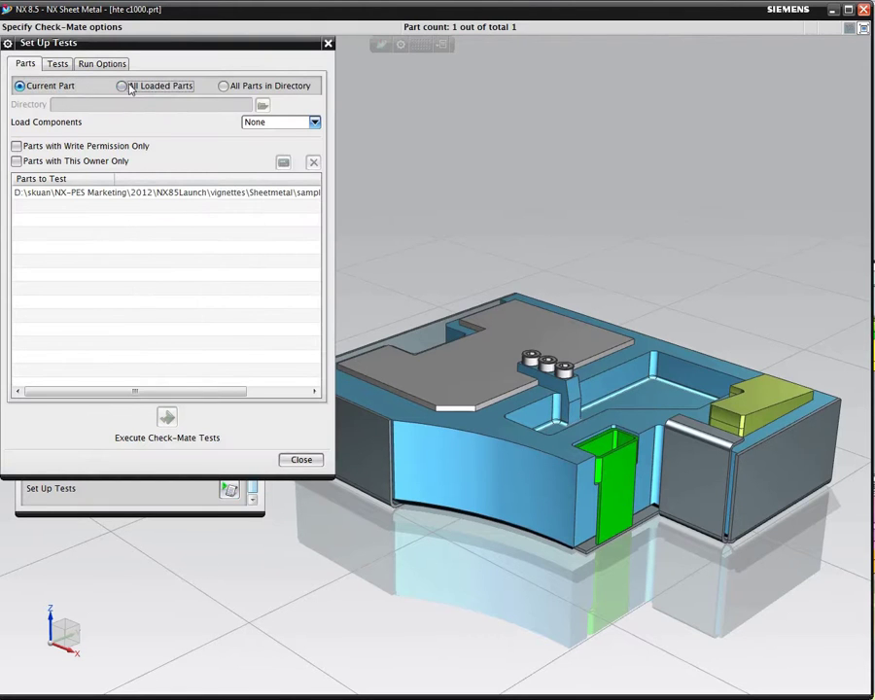
click(123, 85)
Add the Check Existence of Unparameterized Features test from the Modeling Features category and execute it on the loaded parts
click(57, 64)
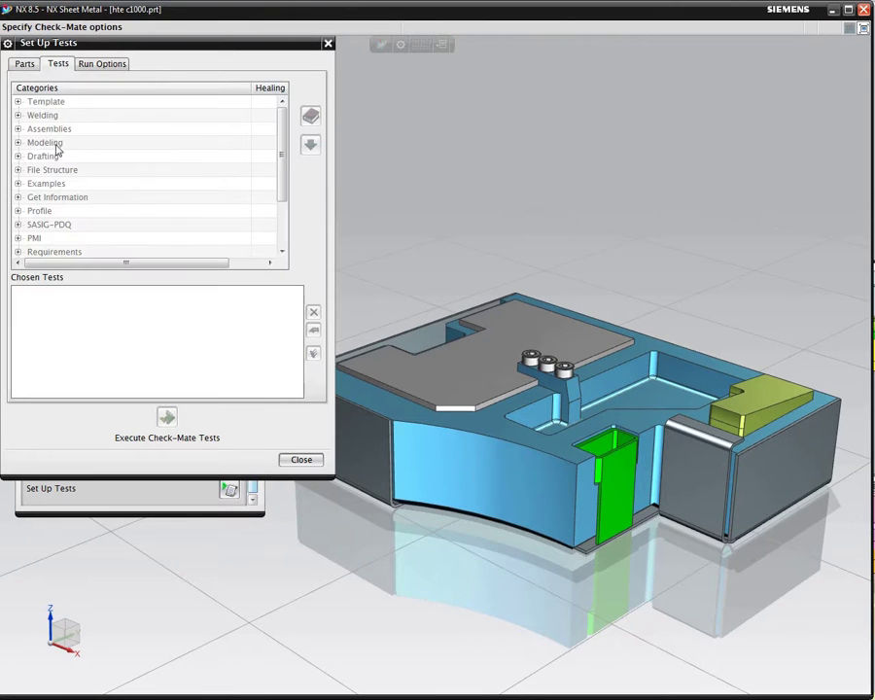
click(17, 143)
click(30, 157)
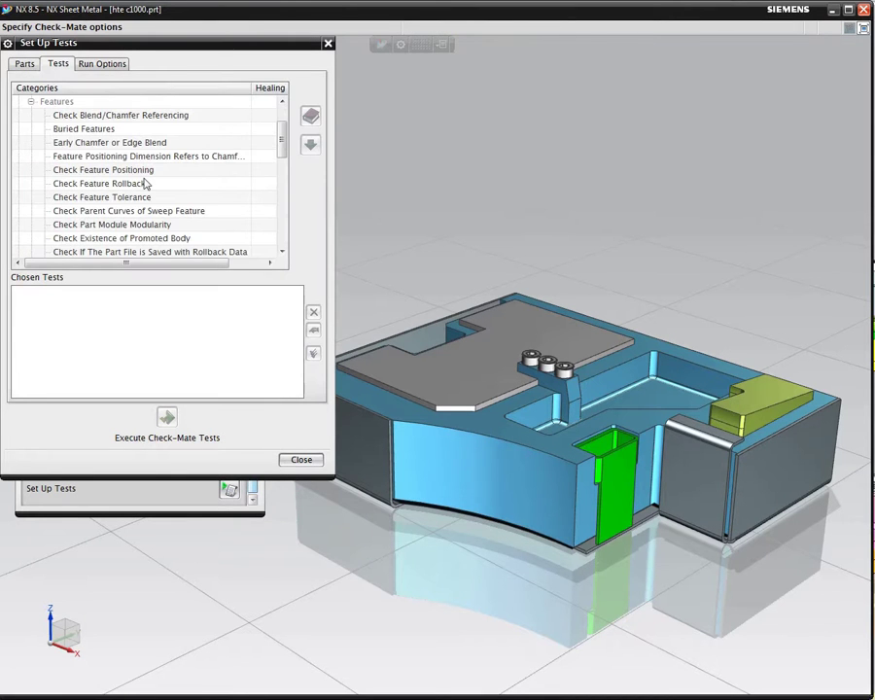
drag(280, 148, 283, 169)
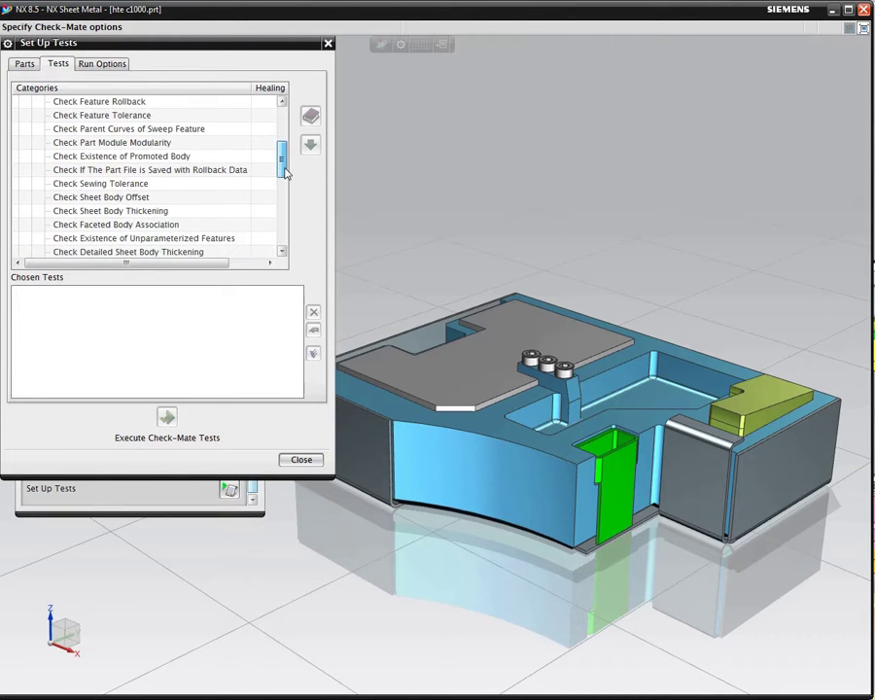
click(162, 238)
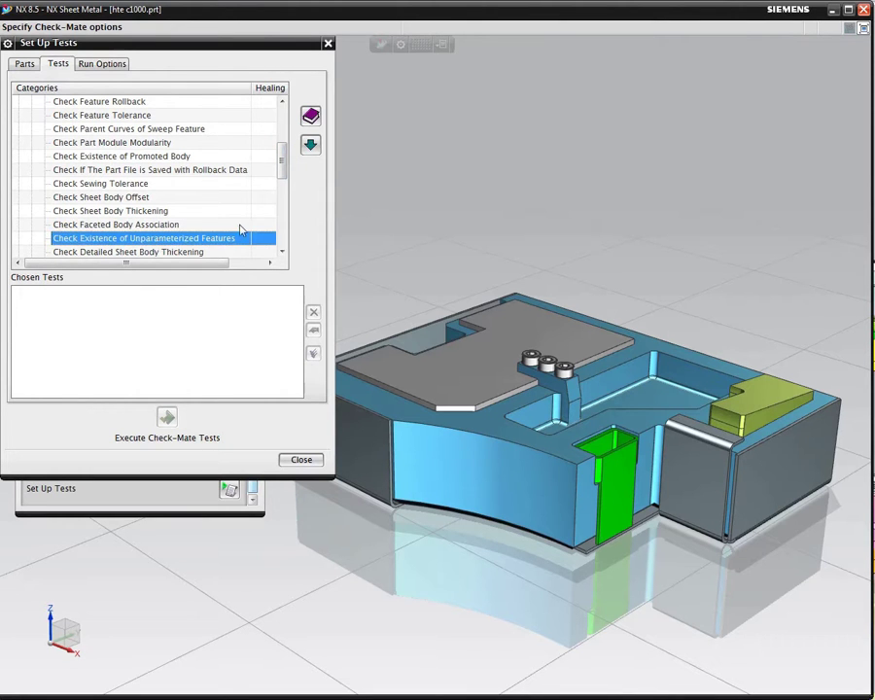
click(309, 145)
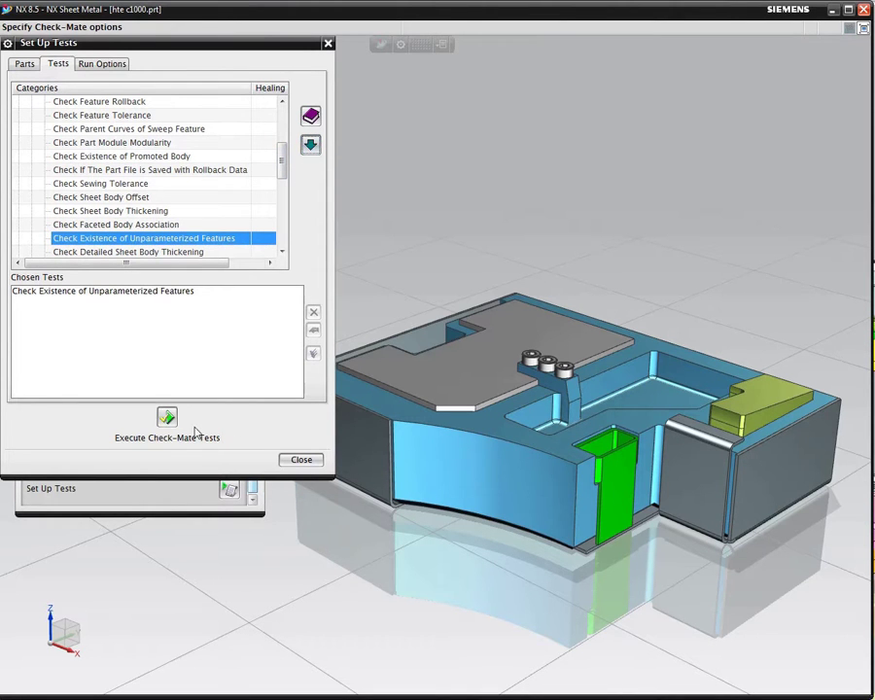
click(167, 417)
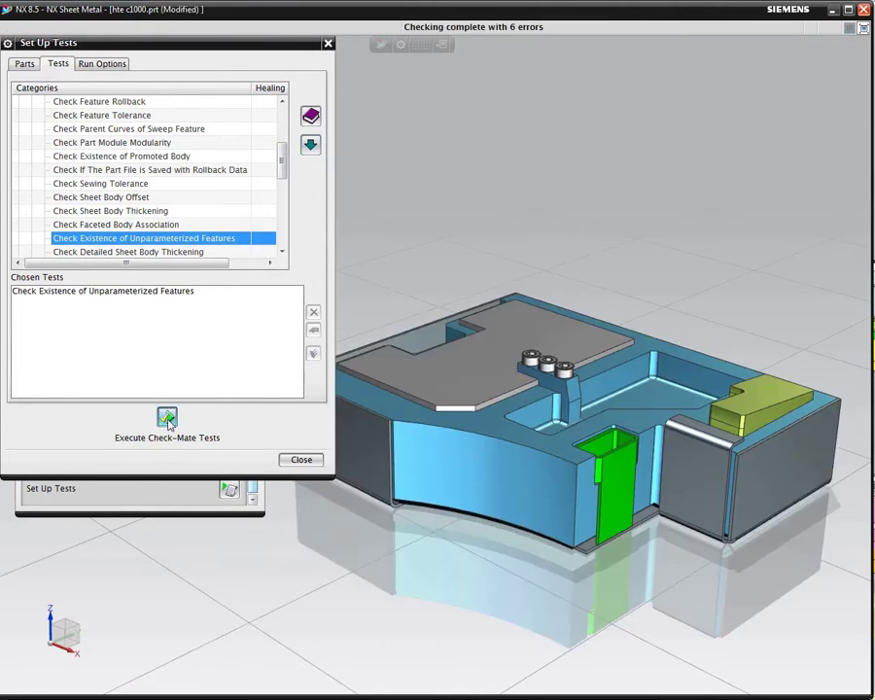
click(301, 458)
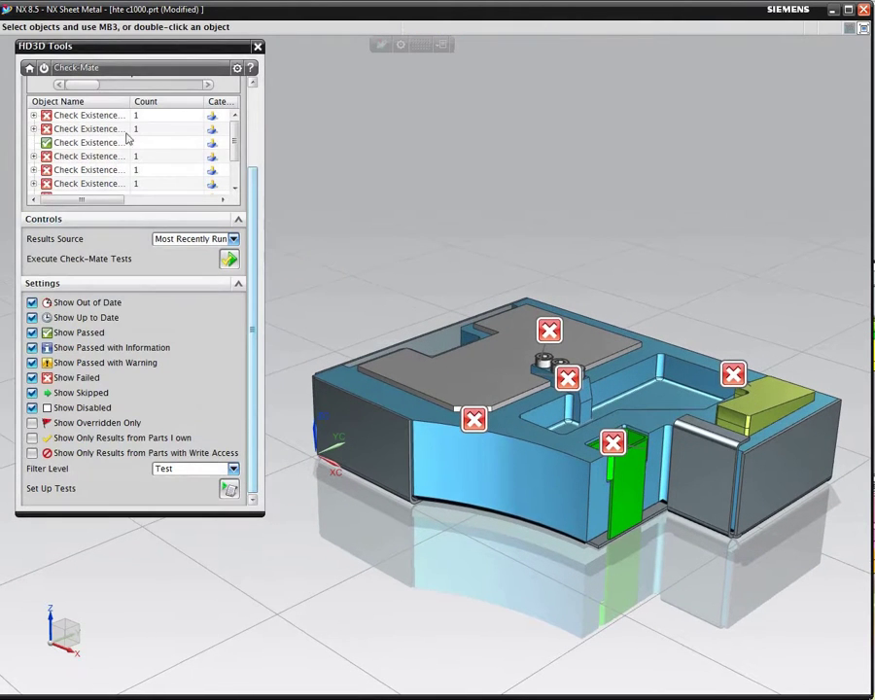
Examine the Check-Mate results of the first two listed parts and show the full result details for c2-cvr
drag(252, 192, 253, 89)
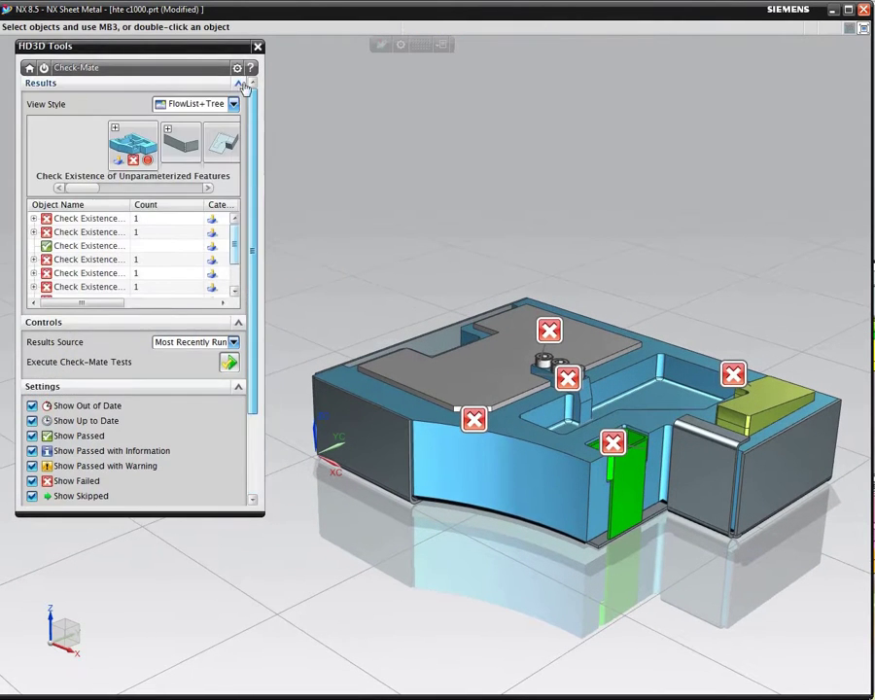
click(132, 146)
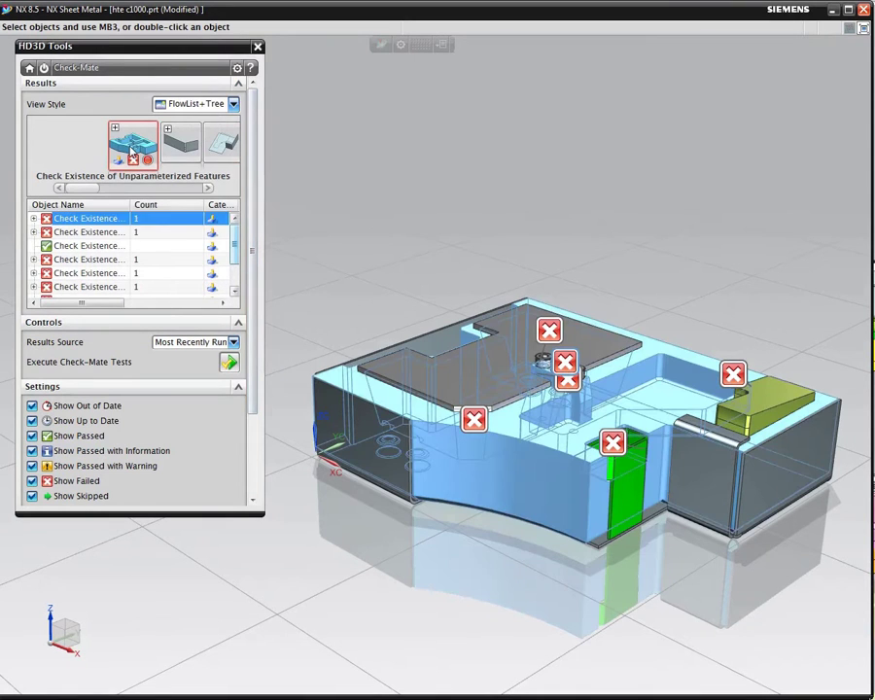
click(181, 143)
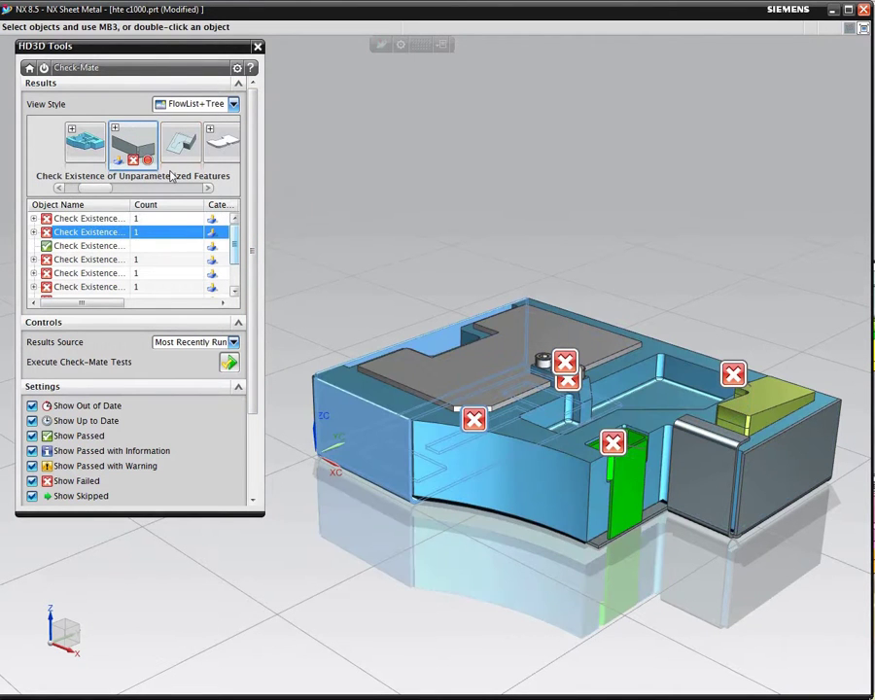
mouse_move(171, 155)
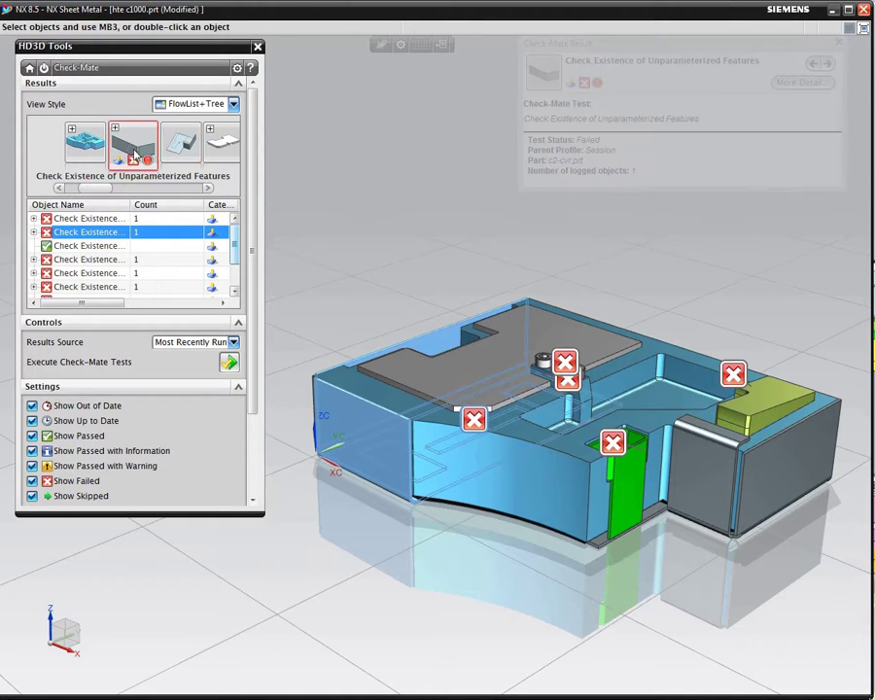
click(781, 84)
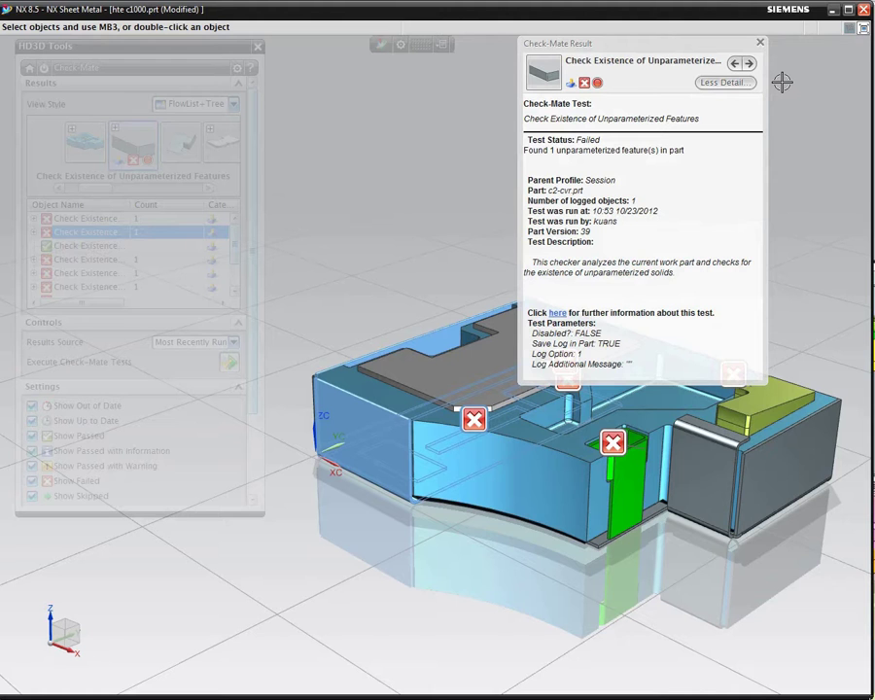
Close the c2-cvr result details and examine the Check-Mate results of the remaining parts, from c3-shld through to the complete assembly
click(727, 81)
click(837, 45)
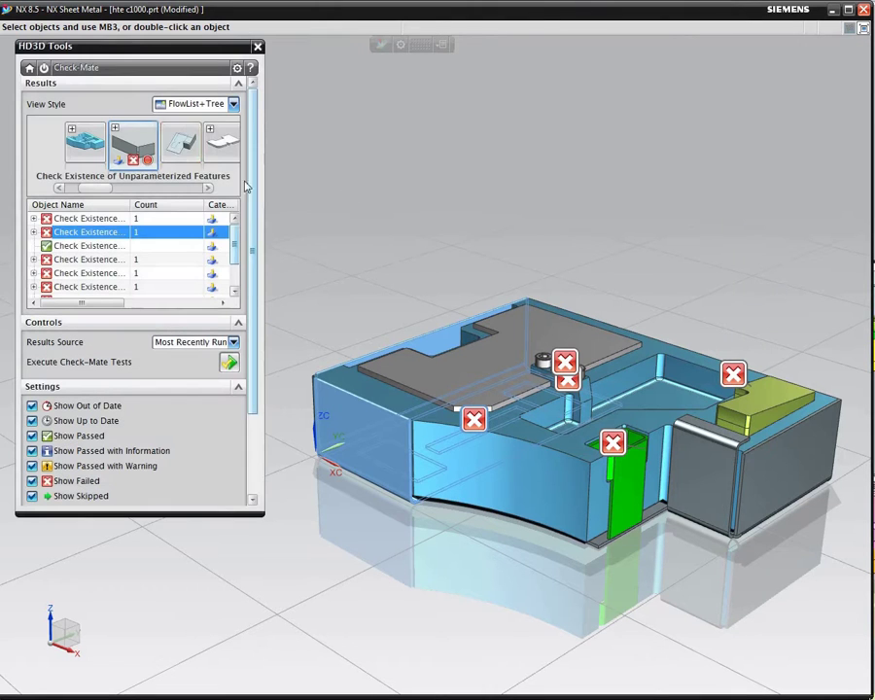
click(134, 145)
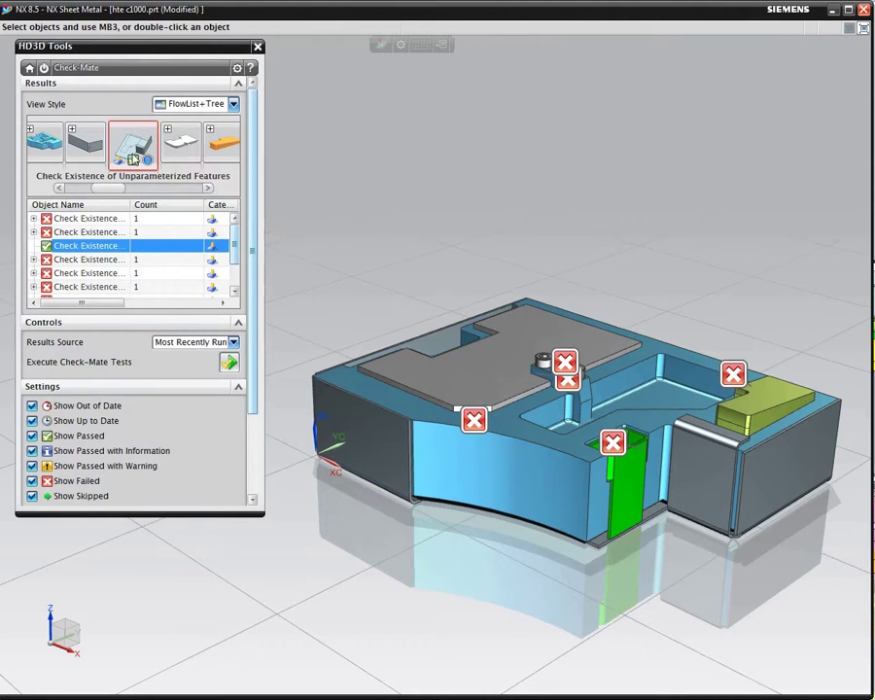
mouse_move(132, 160)
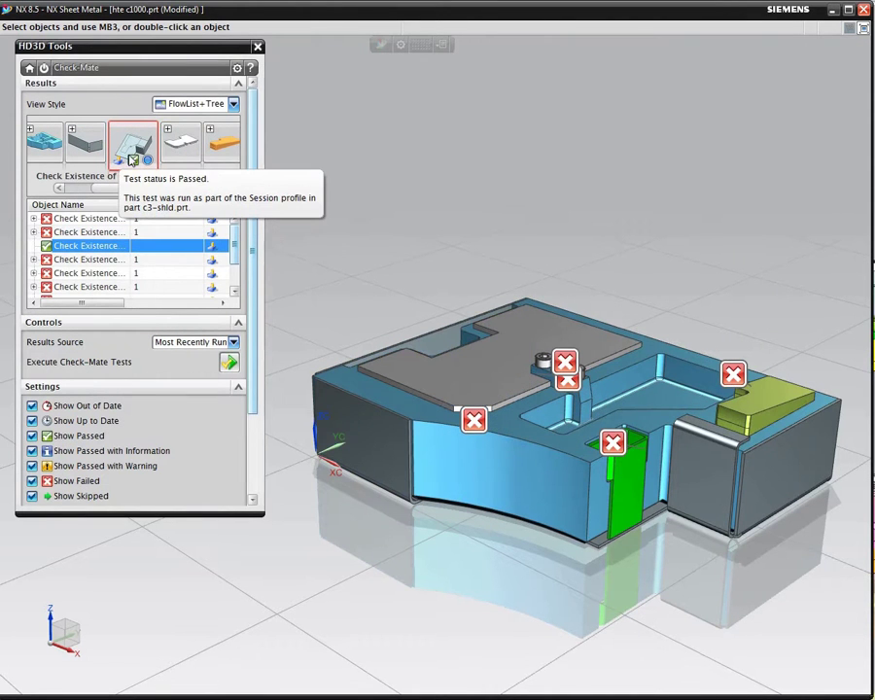
click(178, 147)
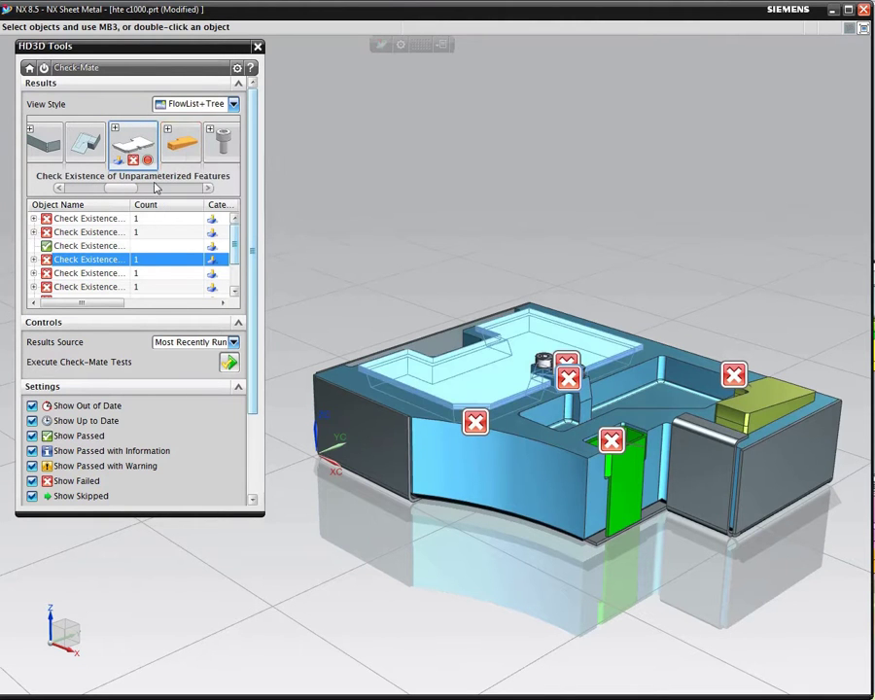
click(172, 150)
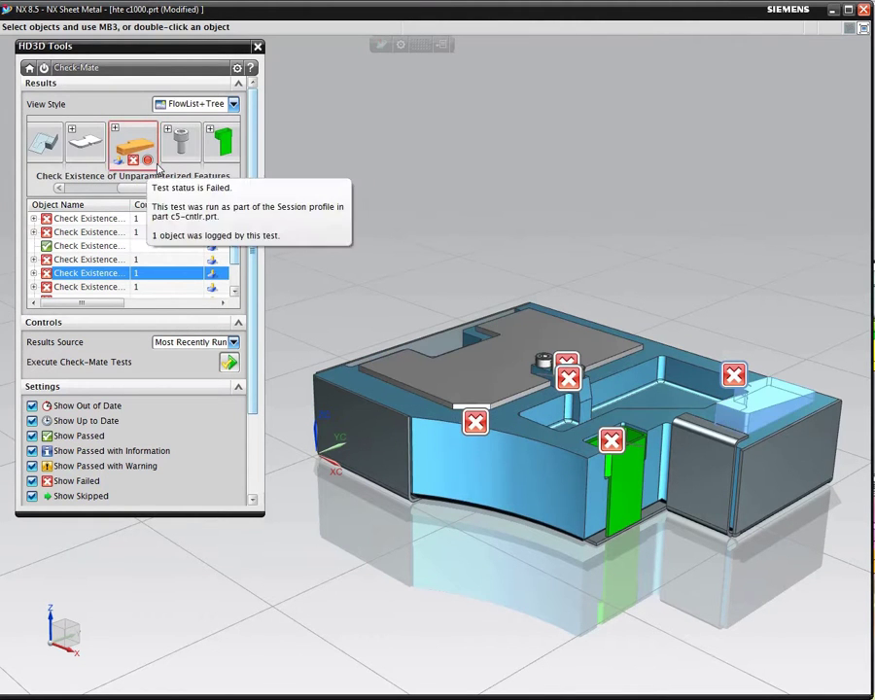
click(179, 148)
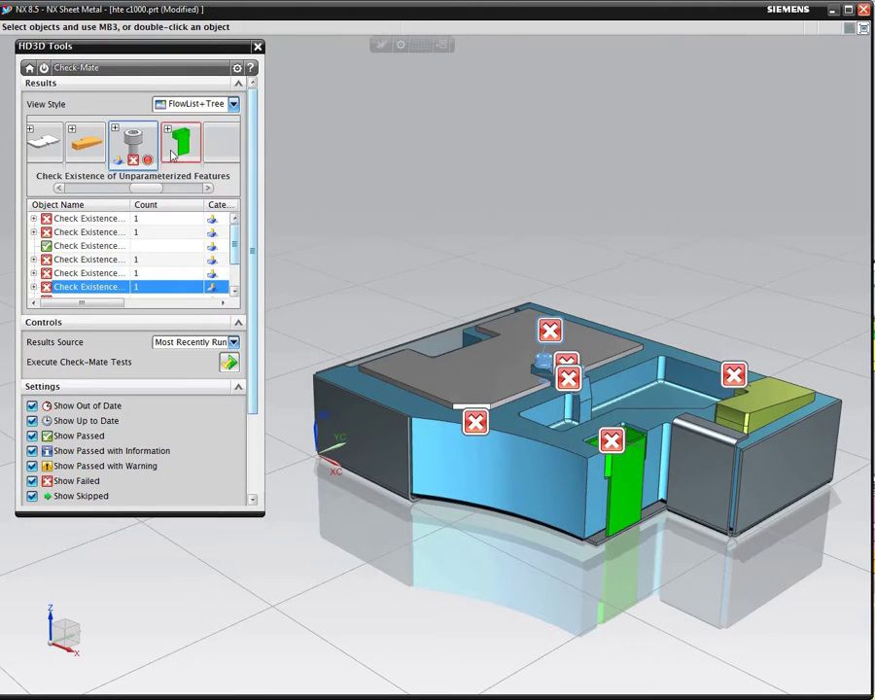
click(172, 154)
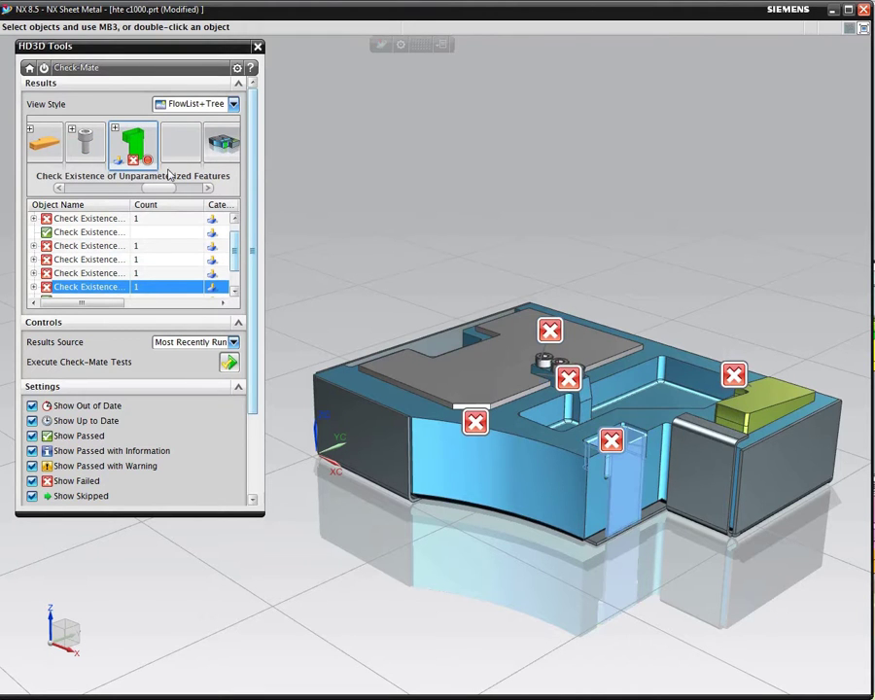
click(223, 146)
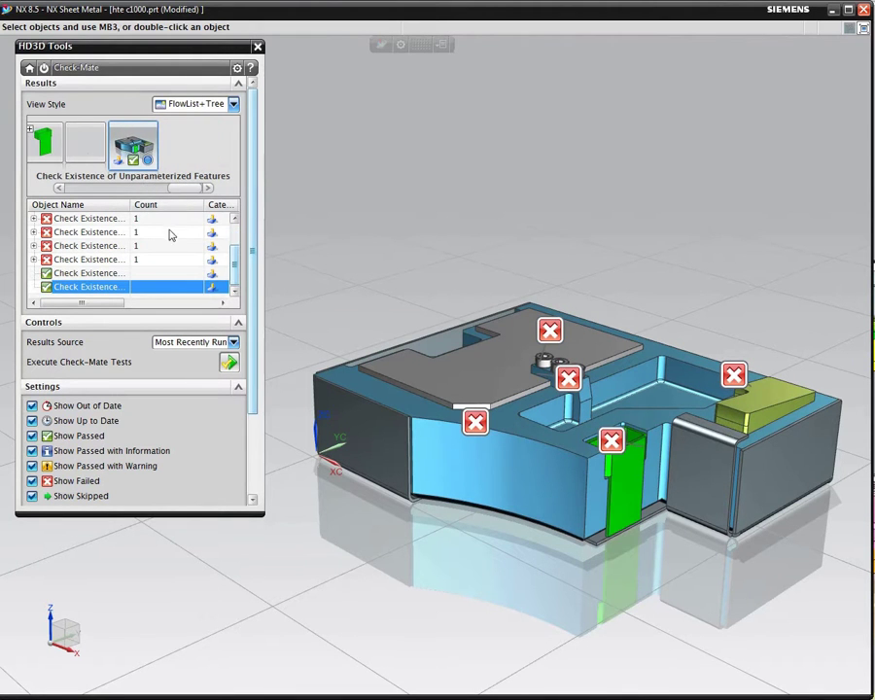
Filter the failed results out of the Check-Mate display and close the HD3D tools
drag(253, 286, 251, 371)
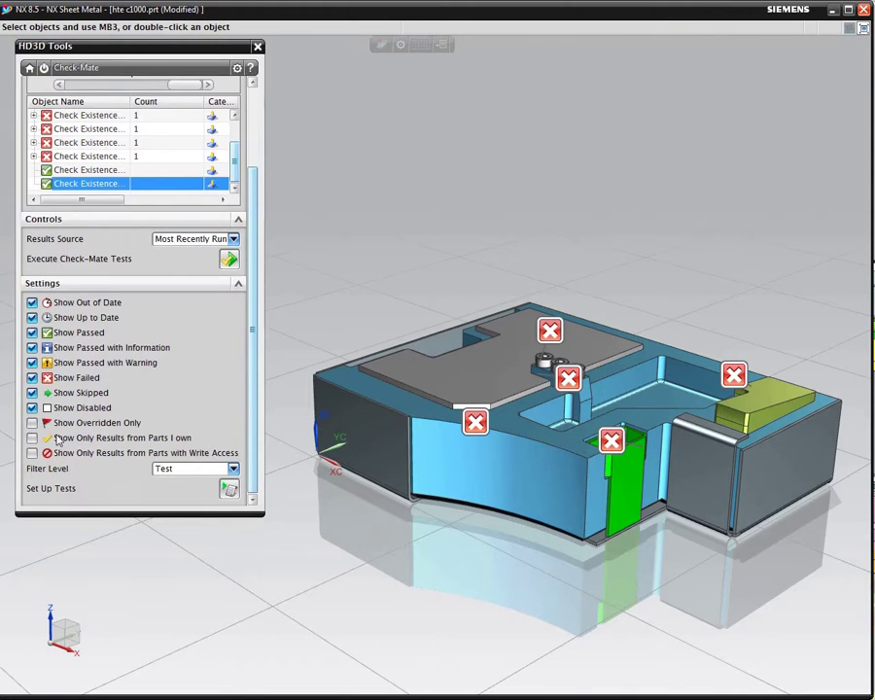
click(32, 378)
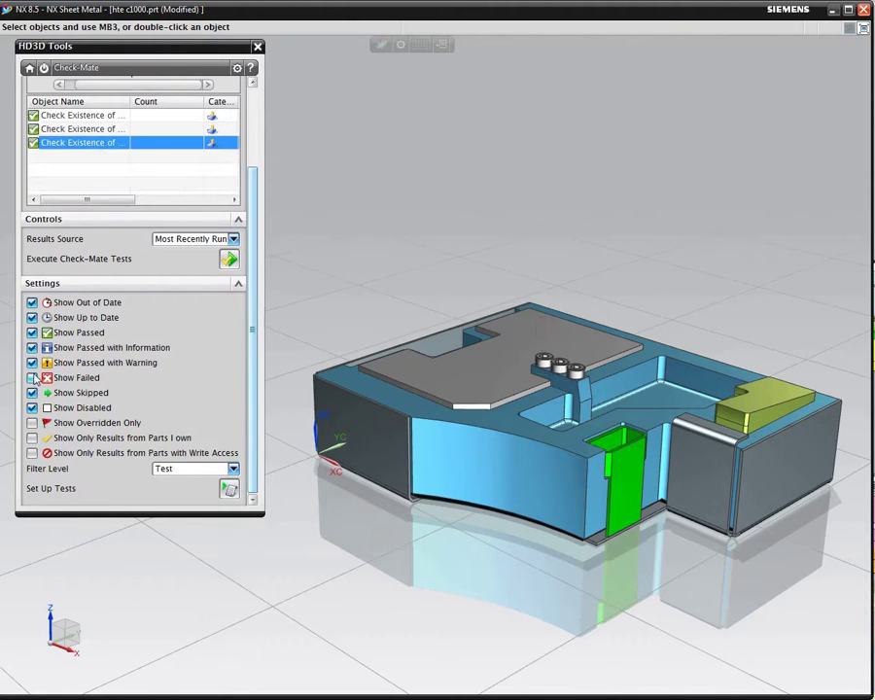
click(29, 69)
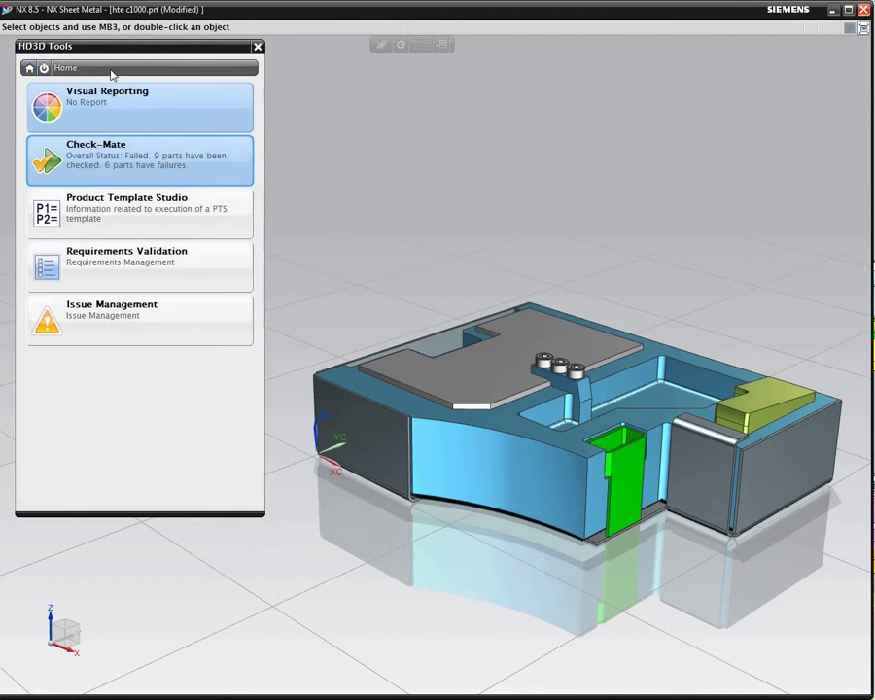
click(257, 45)
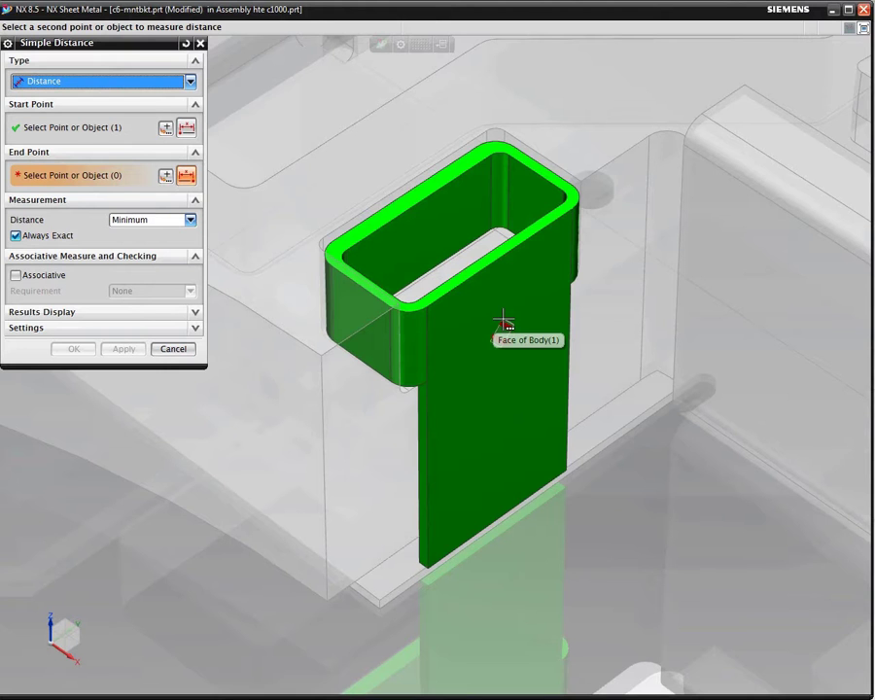
Measure the thickness of the c6-mntbkt bracket's tall front plate, taking the outer front face as the end object
click(505, 318)
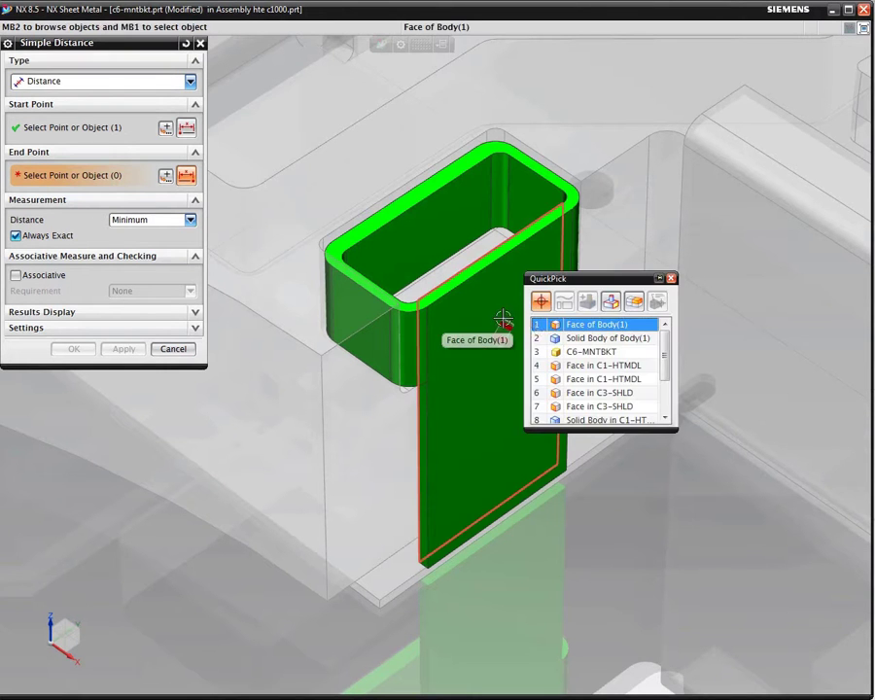
click(569, 323)
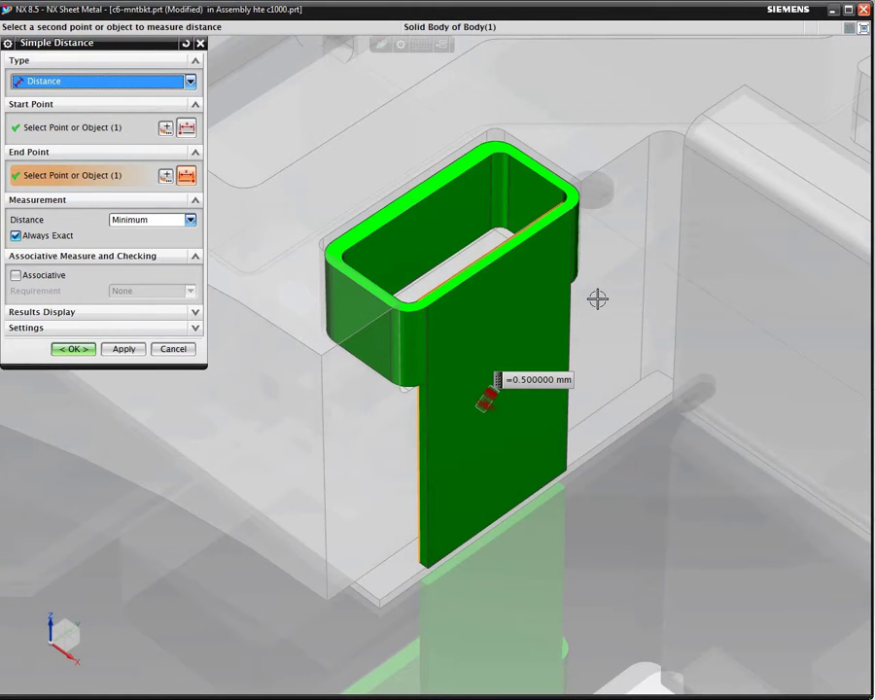
right_click(599, 297)
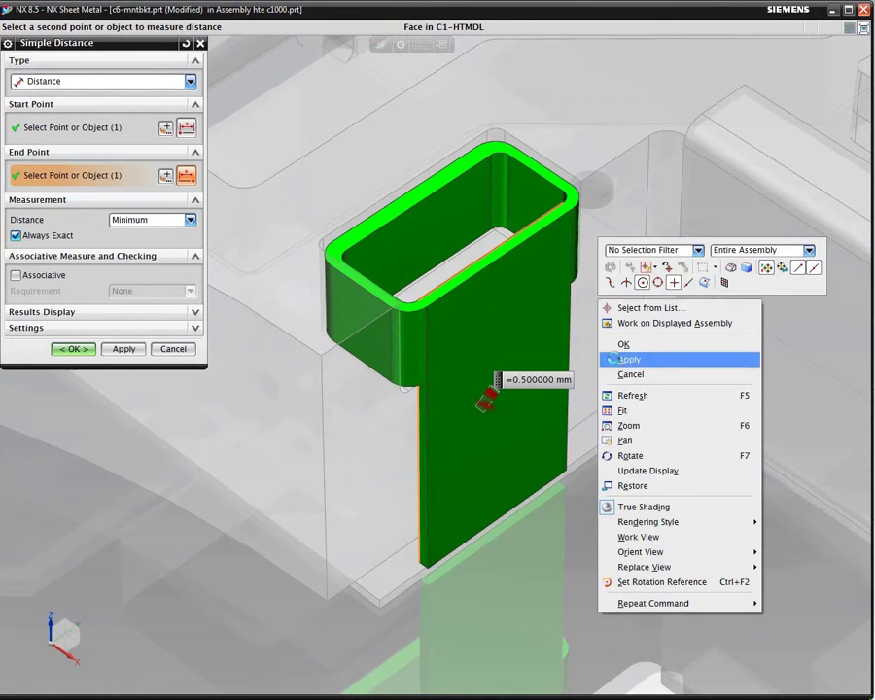
click(620, 345)
Measure the thickness of the bracket's back wall between its inner and outer faces, then leave the distance measurement
click(436, 228)
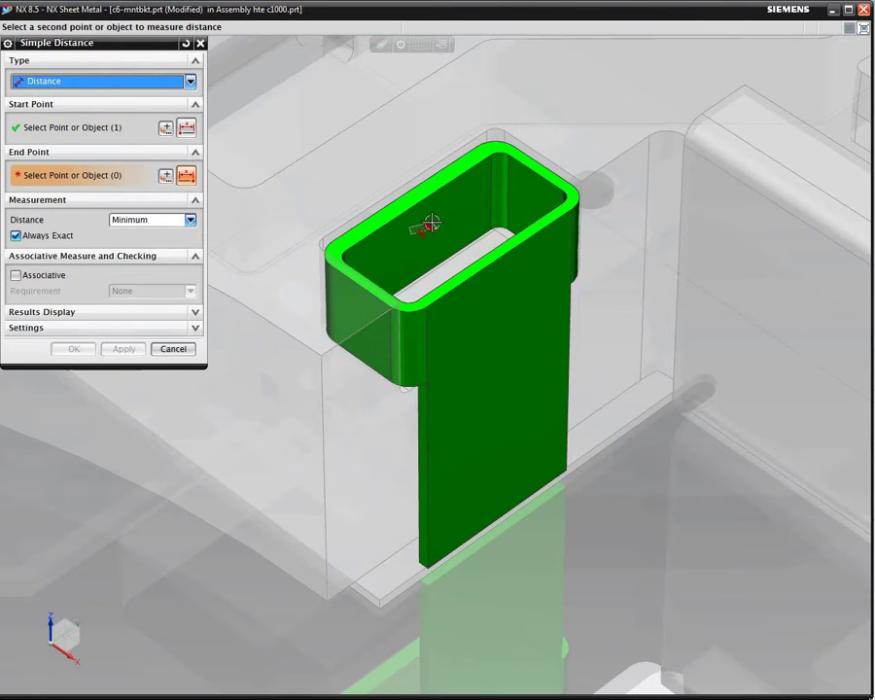
click(432, 224)
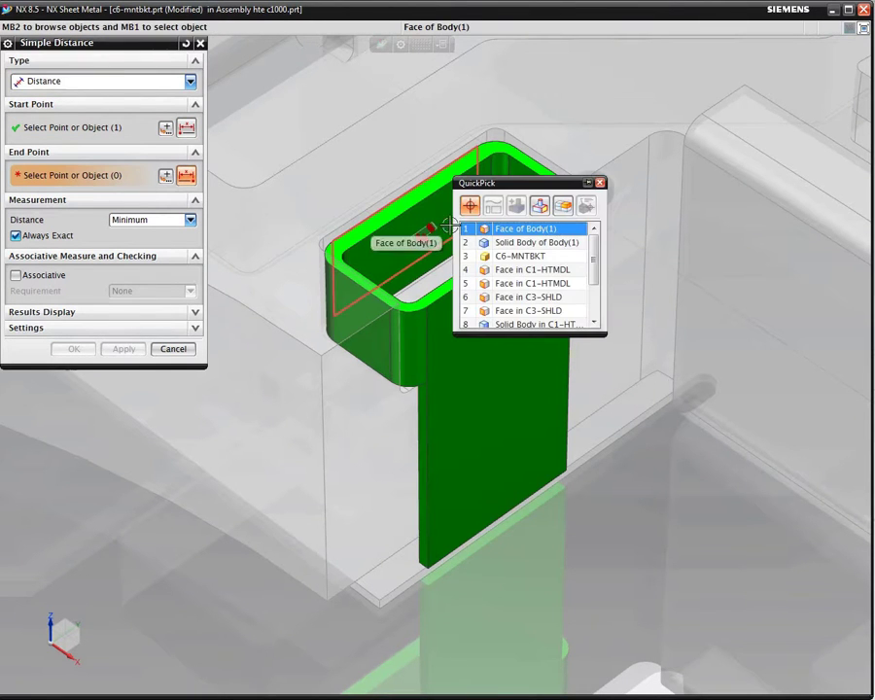
click(506, 228)
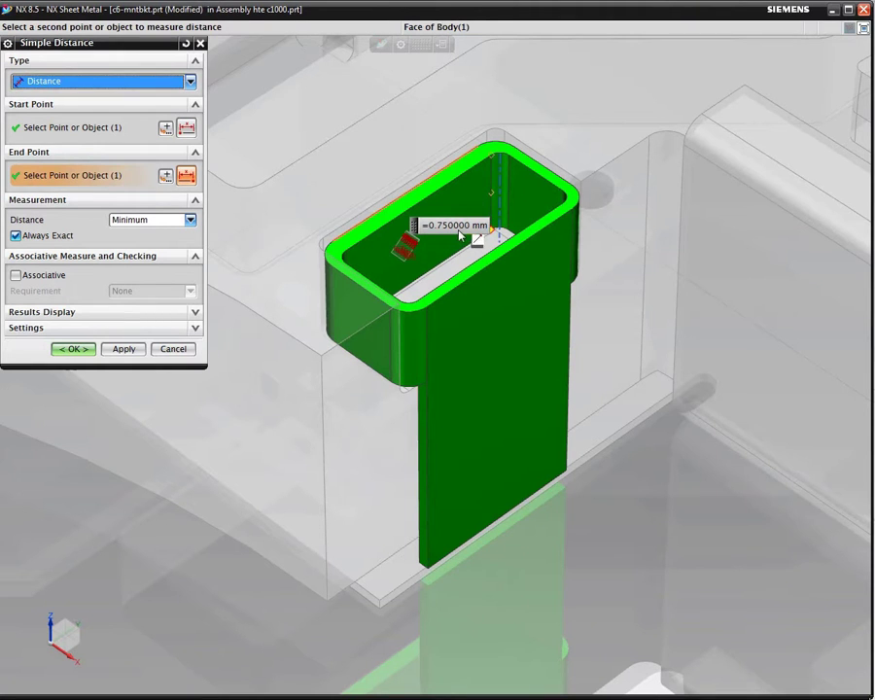
right_click(635, 259)
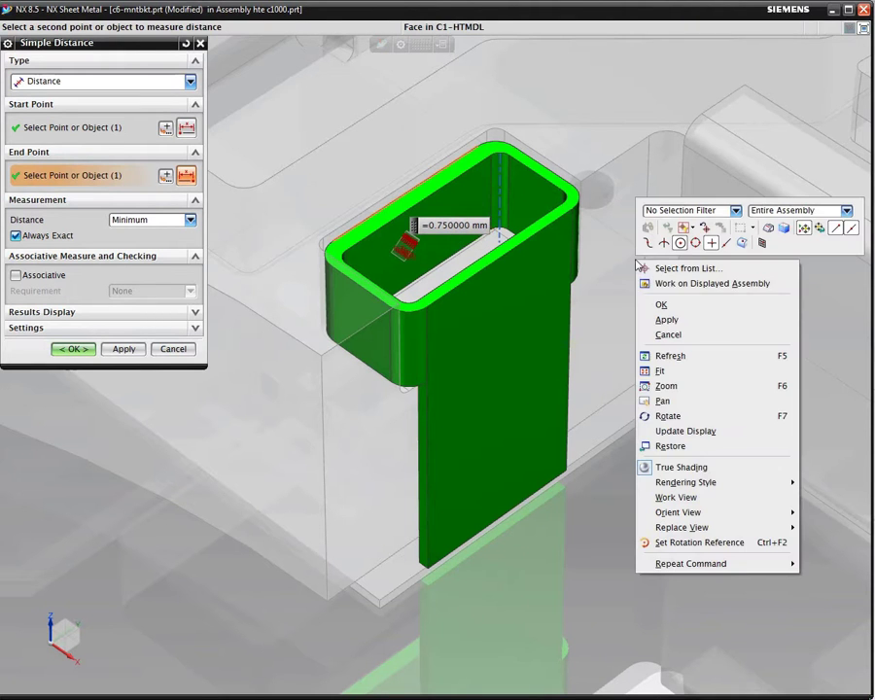
click(661, 334)
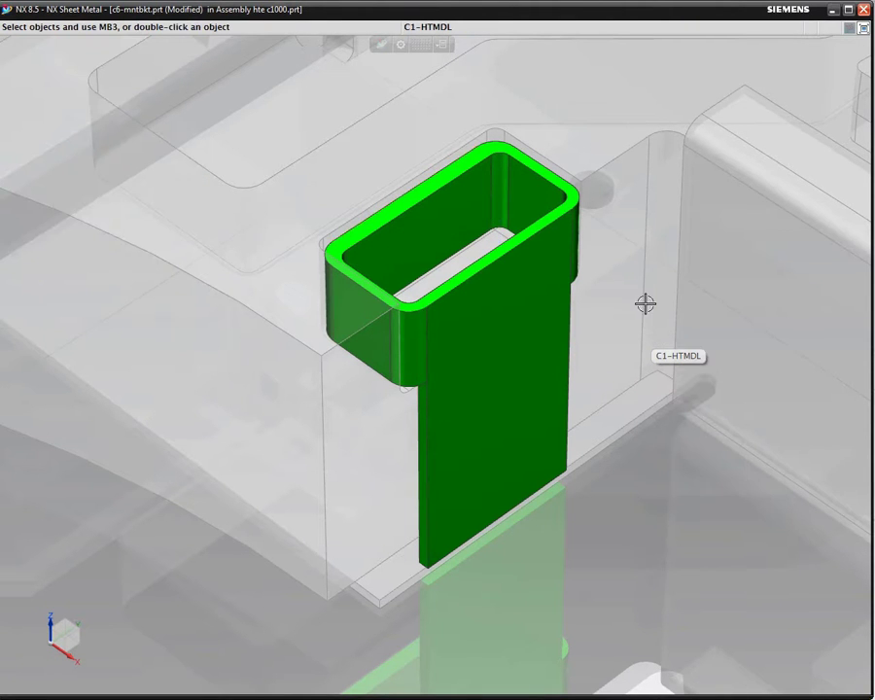
Sketch a vertical rip line down the inner face of the bracket's back wall from its upper edge's midpoint as the Edge Rip section
right_drag(639, 286, 609, 287)
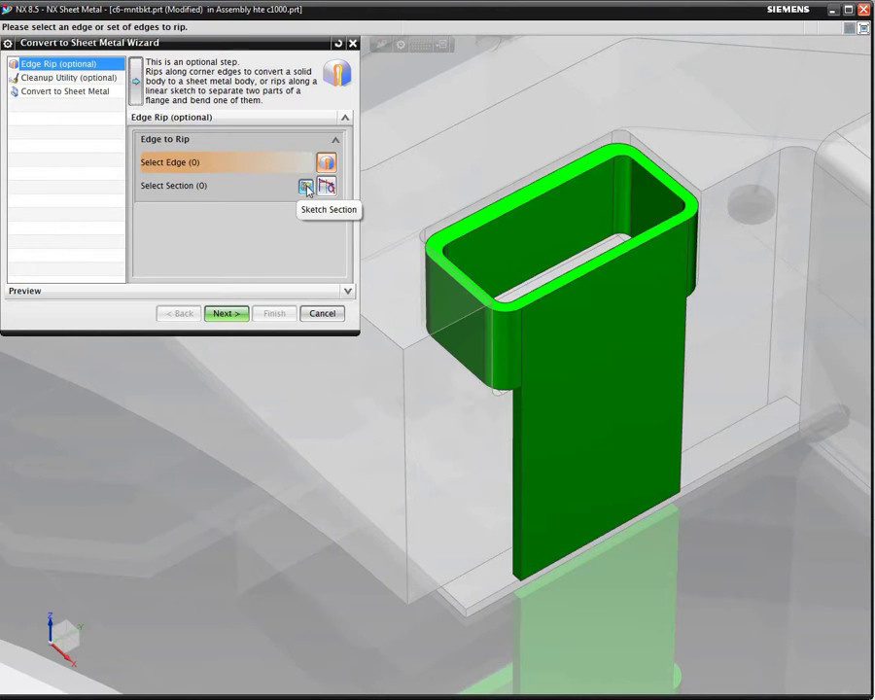
click(306, 187)
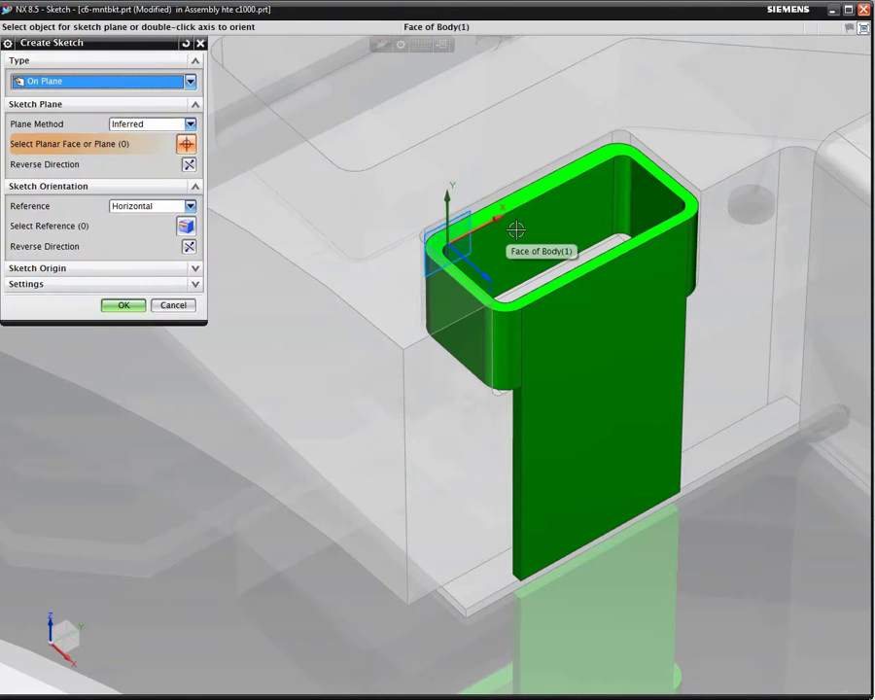
click(516, 233)
middle_click(516, 233)
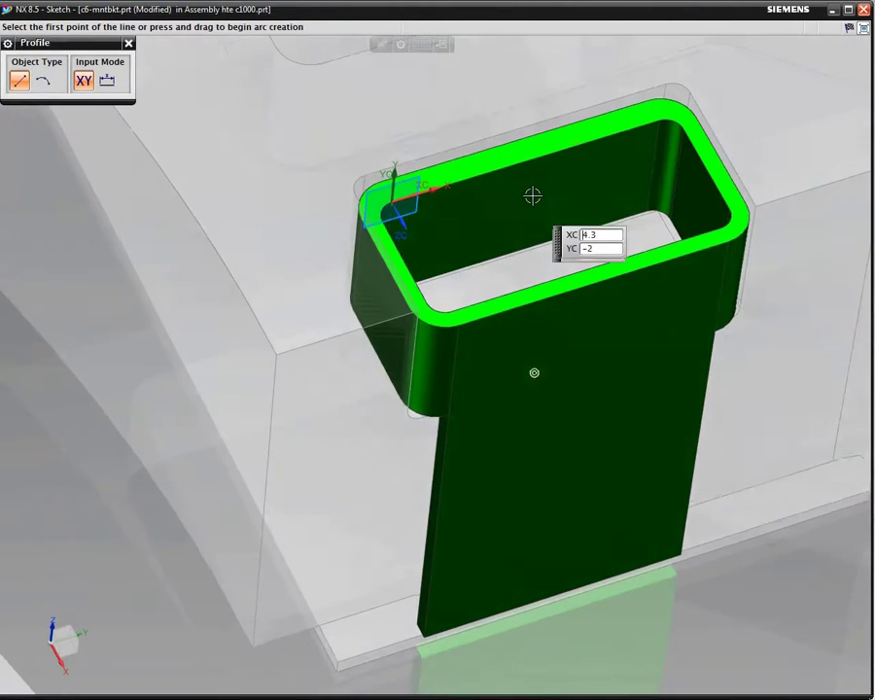
click(527, 154)
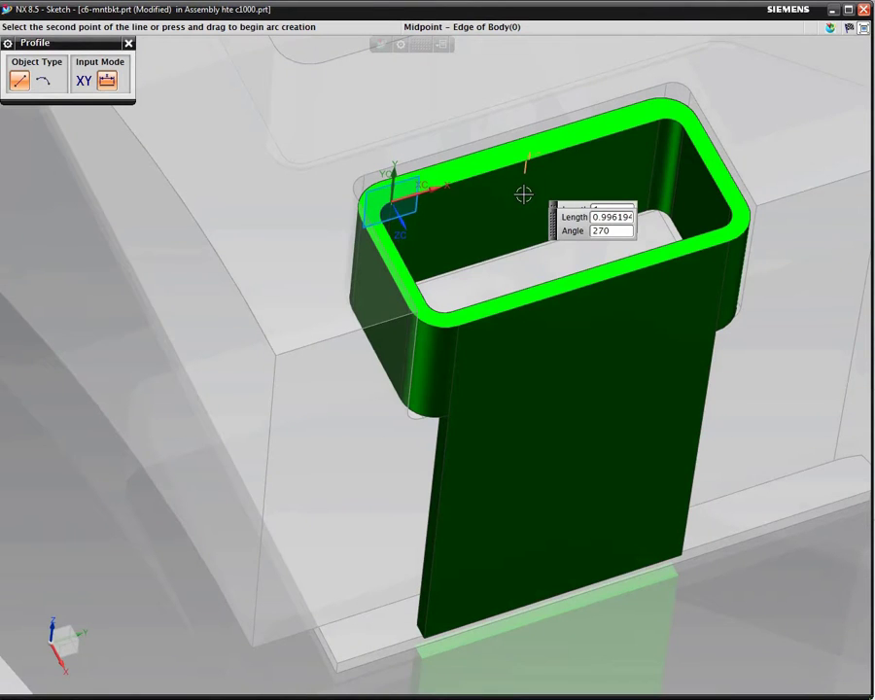
text(0.8)
key(Return)
right_click(517, 267)
click(540, 275)
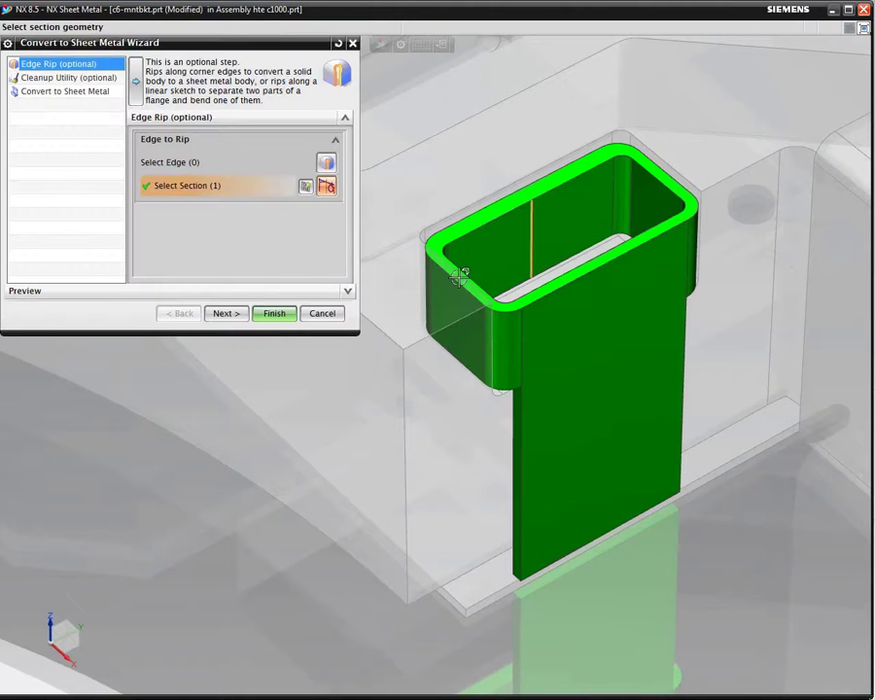
Advance to the Cleanup Utility, choose the bracket's outer front face as base face and dismiss the associativity alert
click(226, 312)
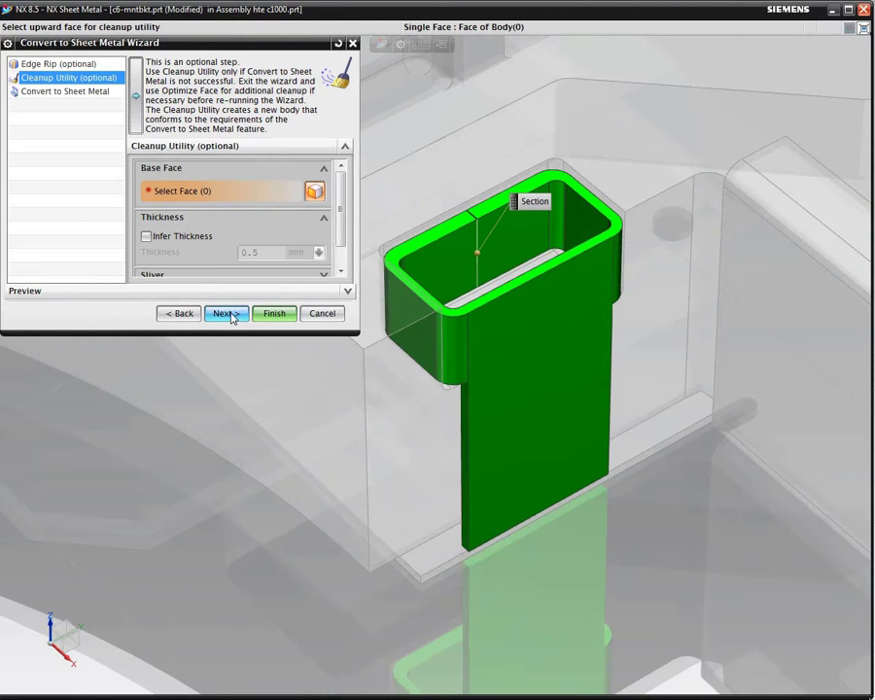
click(550, 318)
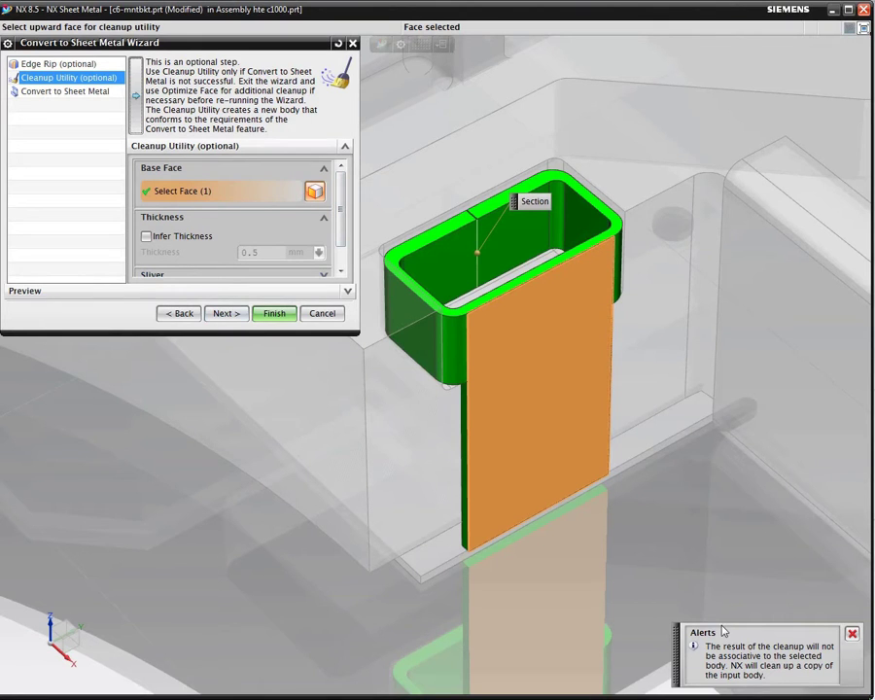
drag(675, 624, 670, 560)
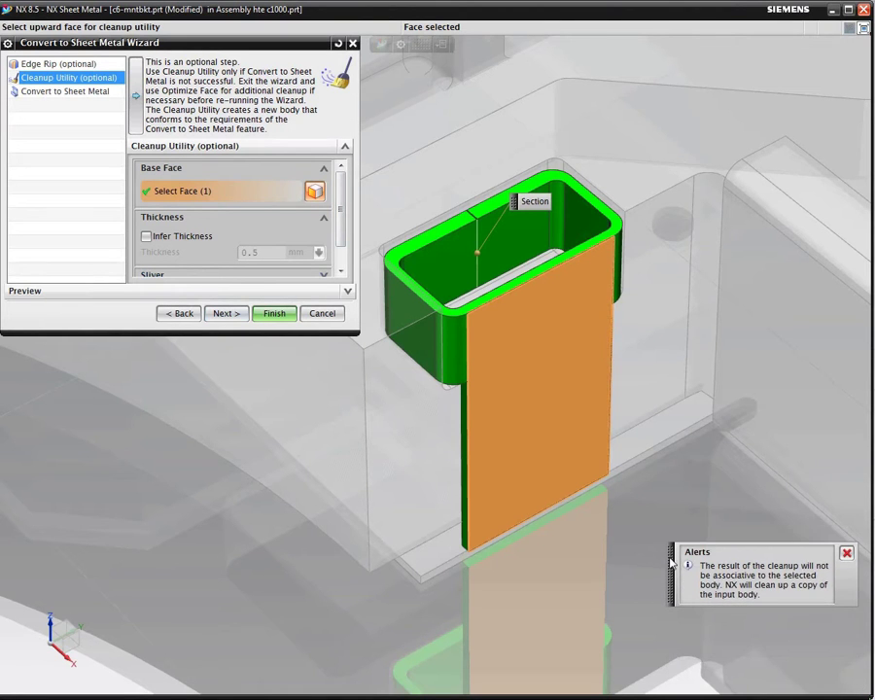
click(847, 553)
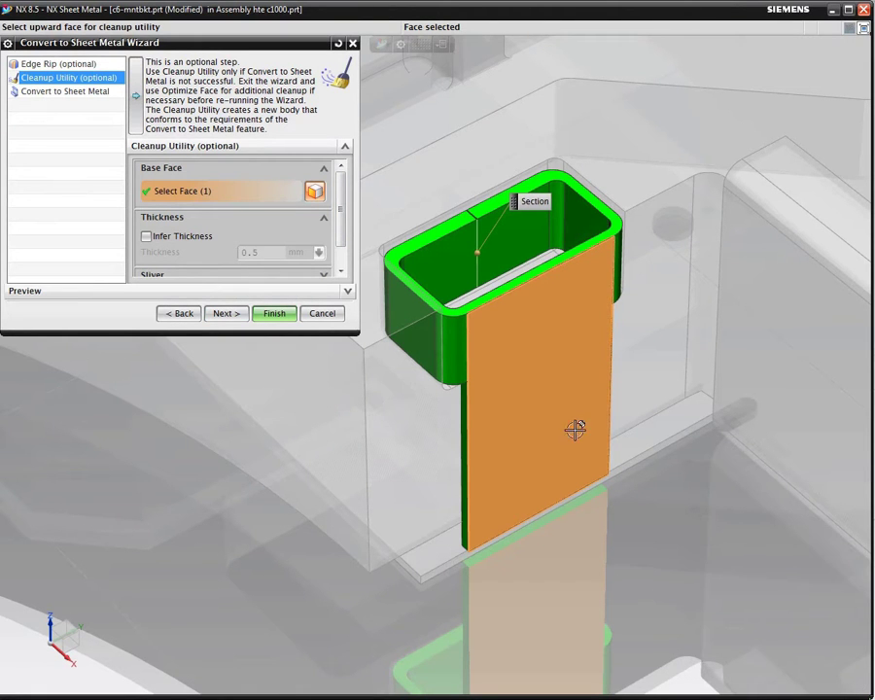
Turn off Infer Thickness to use 0.5 mm, review the sliver tolerance and Hide Original settings, and advance to Convert to Sheet Metal
click(145, 236)
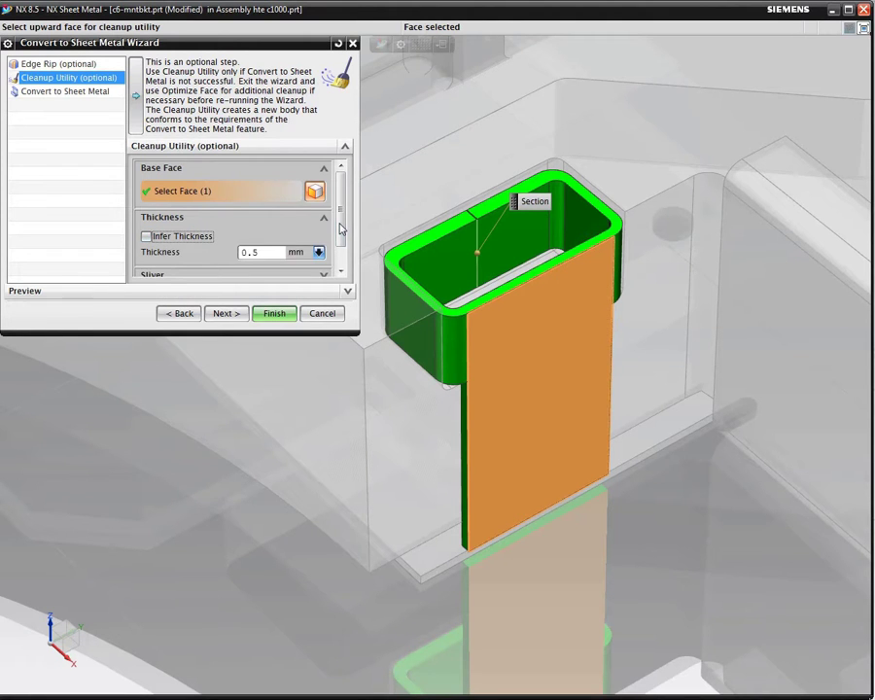
scroll(340, 230, down, 2)
click(325, 252)
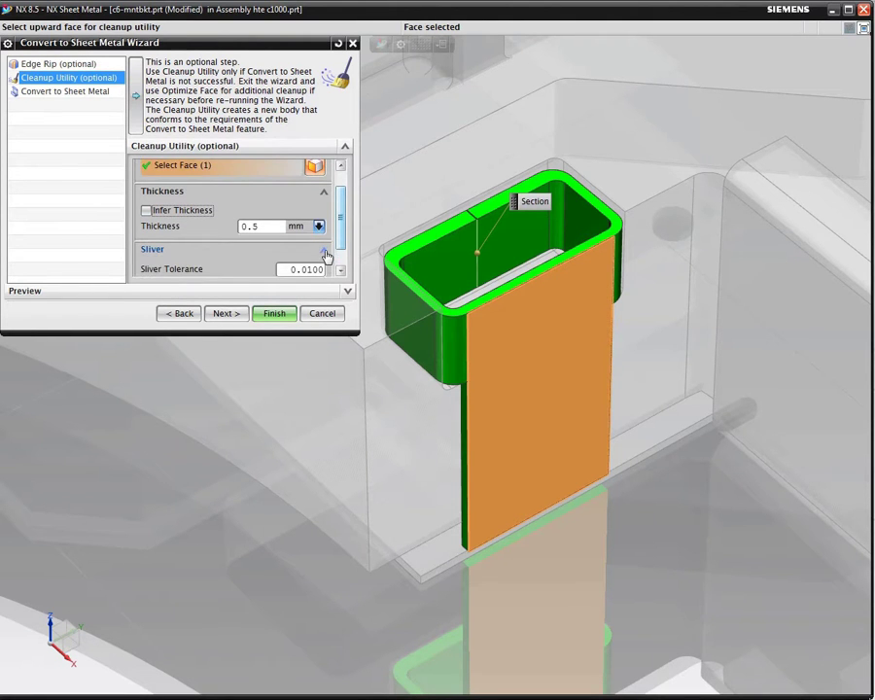
scroll(336, 258, down, 2)
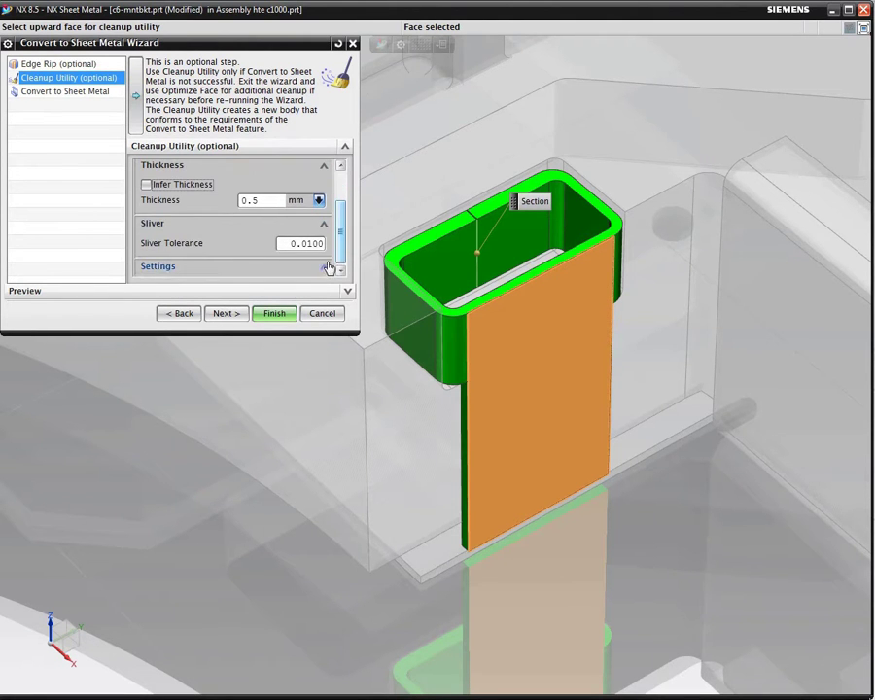
scroll(338, 252, down, 2)
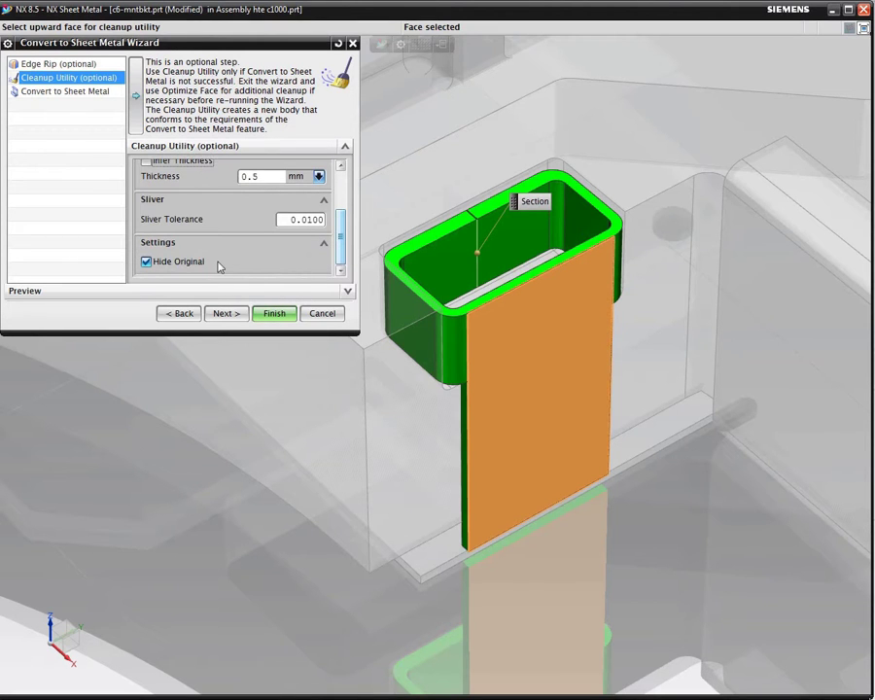
scroll(338, 251, up, 5)
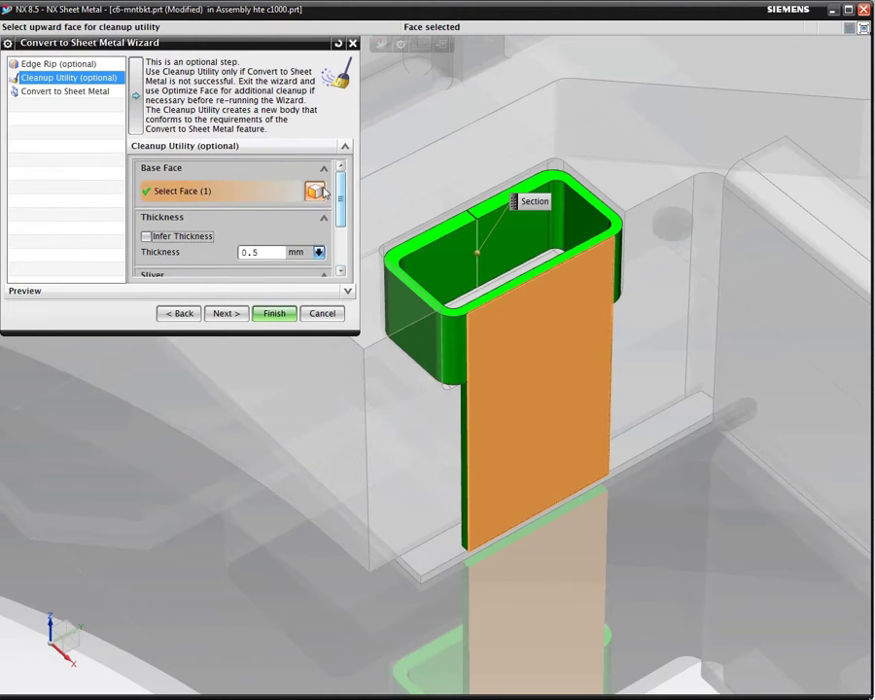
click(224, 313)
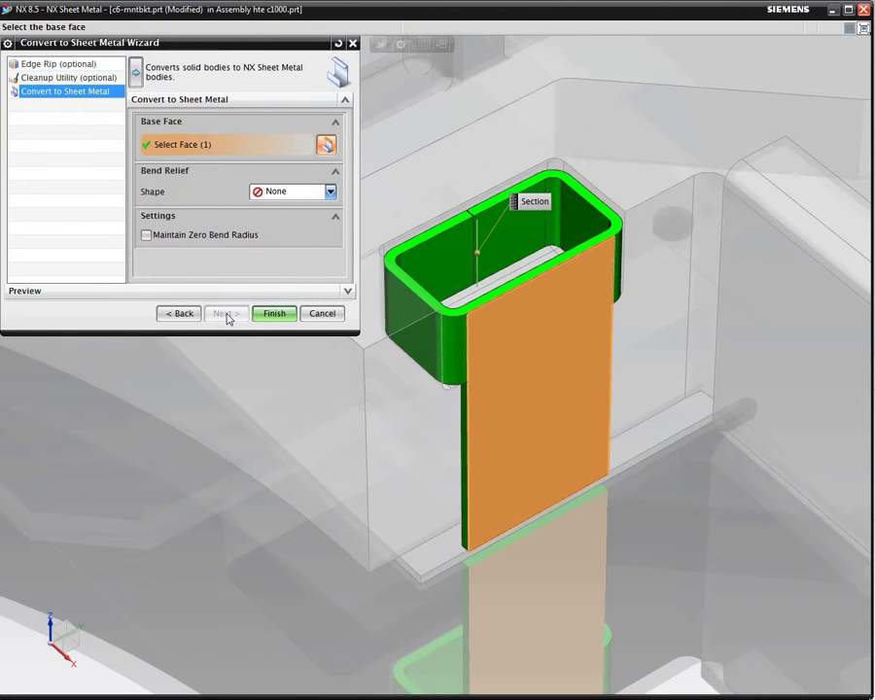
Finish the sheet metal conversion with no bend relief and measure the thickness of the bracket's back wall
click(271, 314)
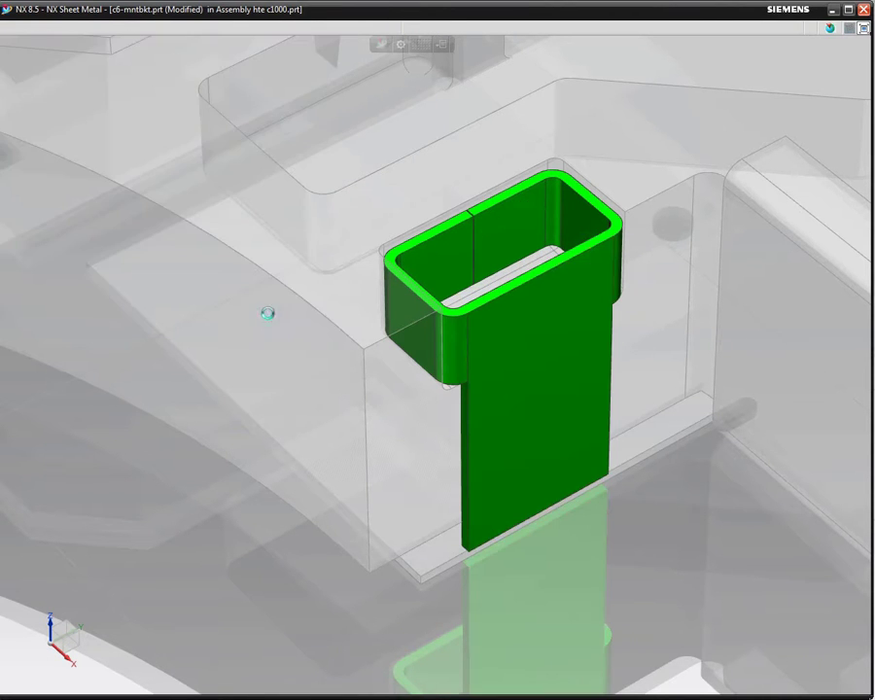
right_click(270, 315)
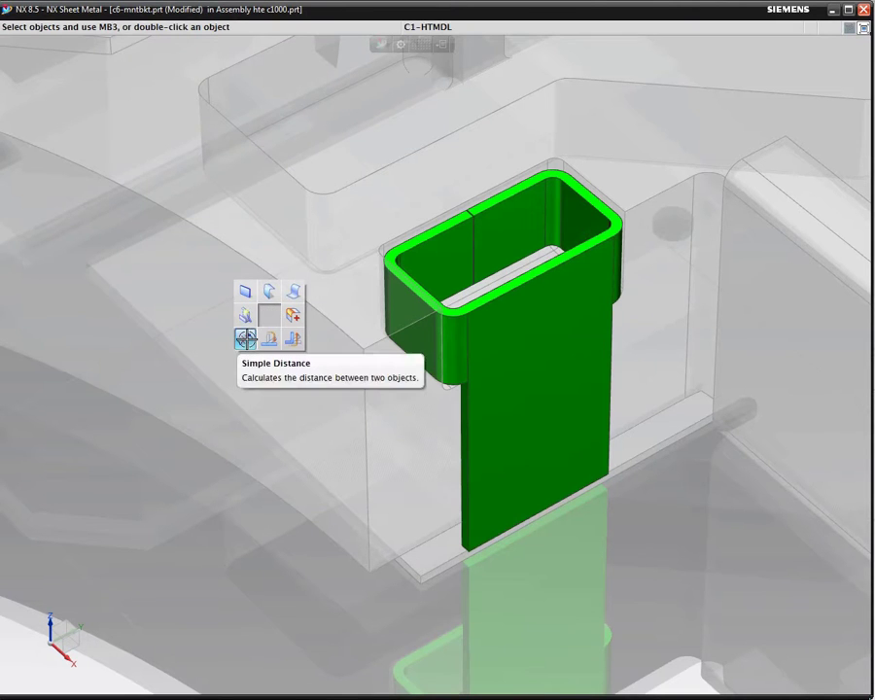
click(242, 333)
click(442, 250)
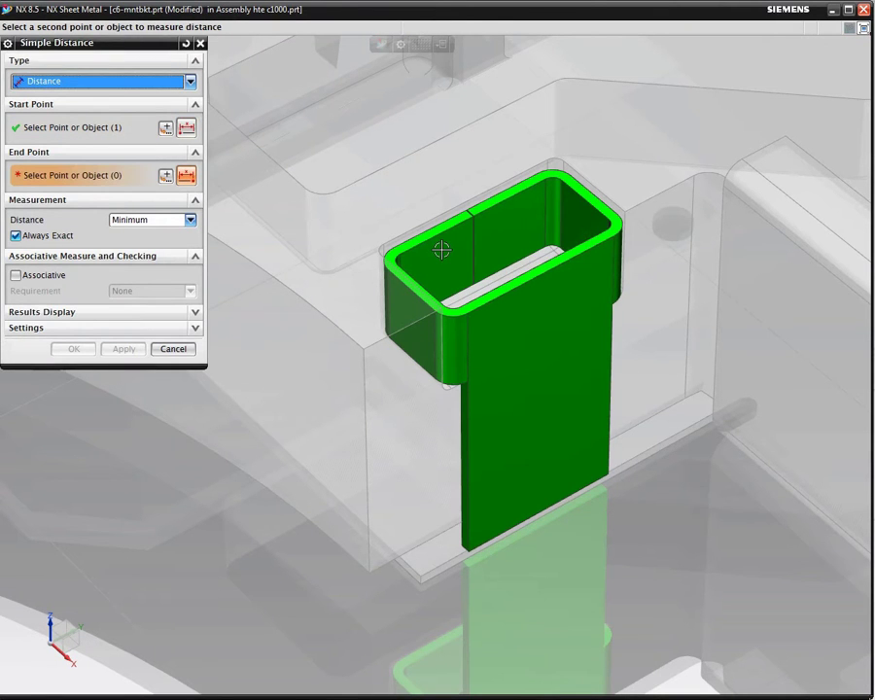
click(440, 249)
click(475, 251)
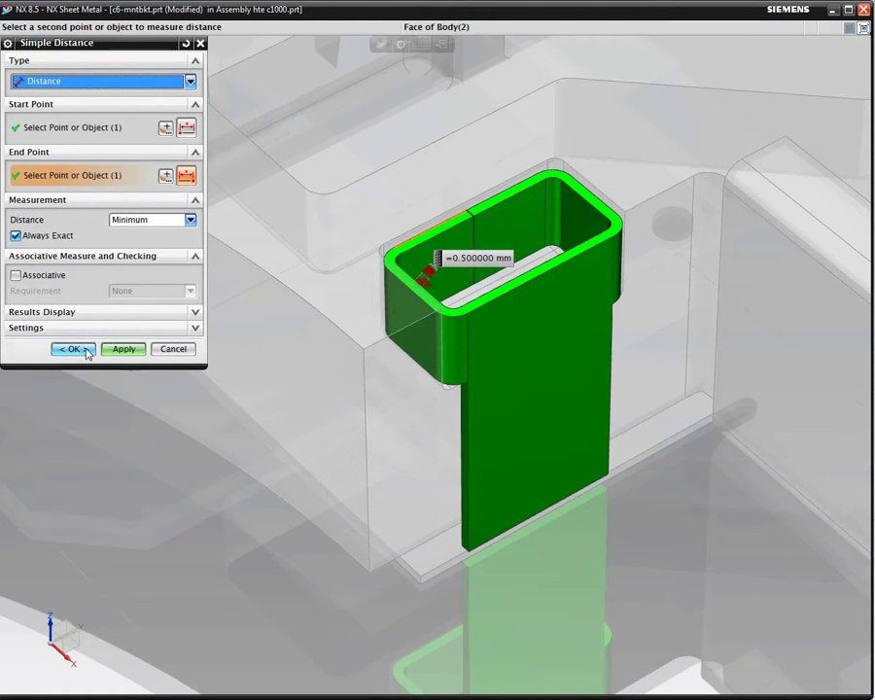
click(85, 352)
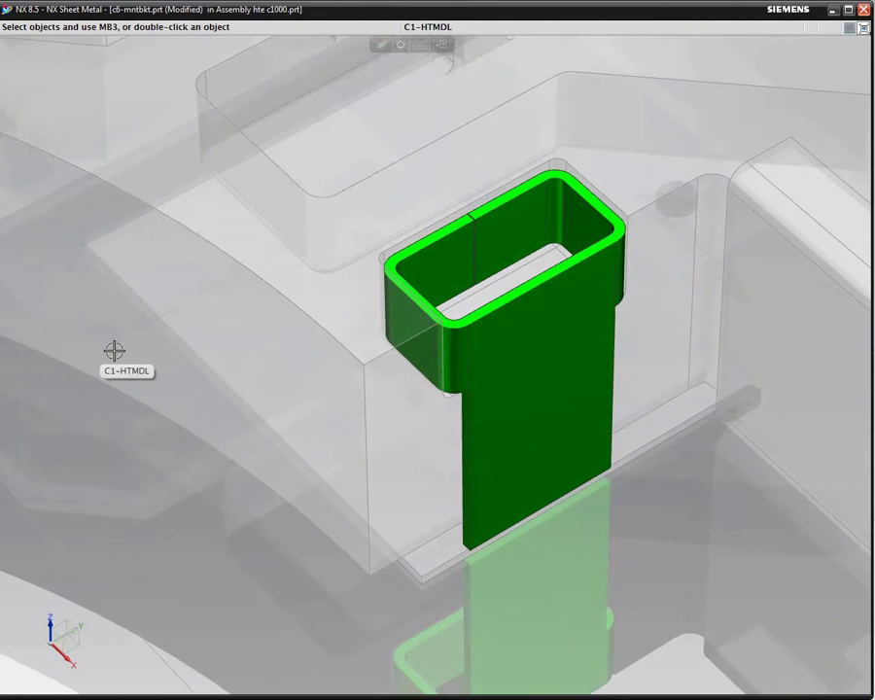
Start a full-width 90° flange on the lower edge of the bracket's front plate and override its bend radius with 0.5 mm
middle_drag(114, 351, 326, 399)
right_drag(325, 399, 323, 373)
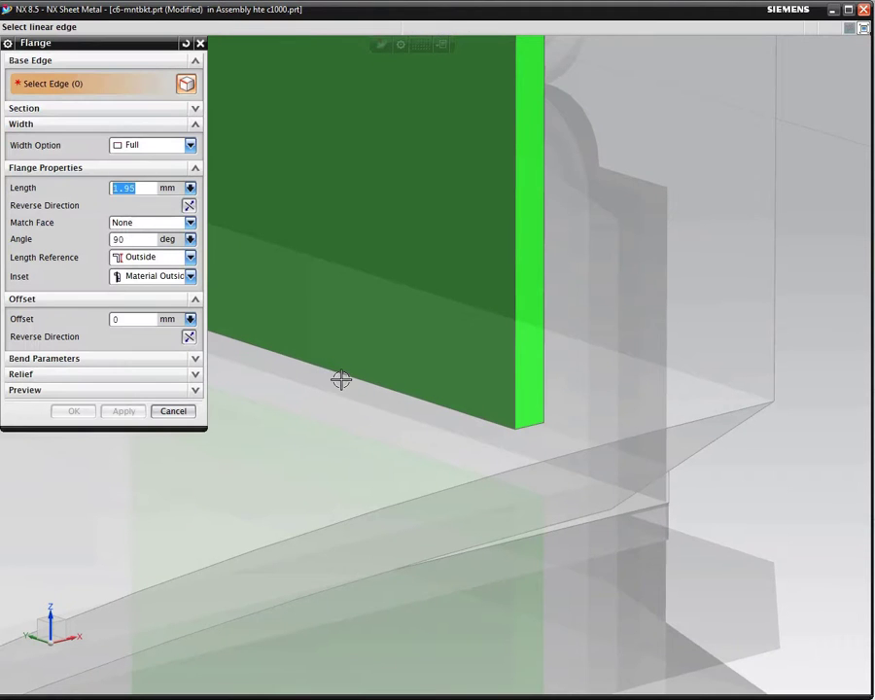
click(323, 387)
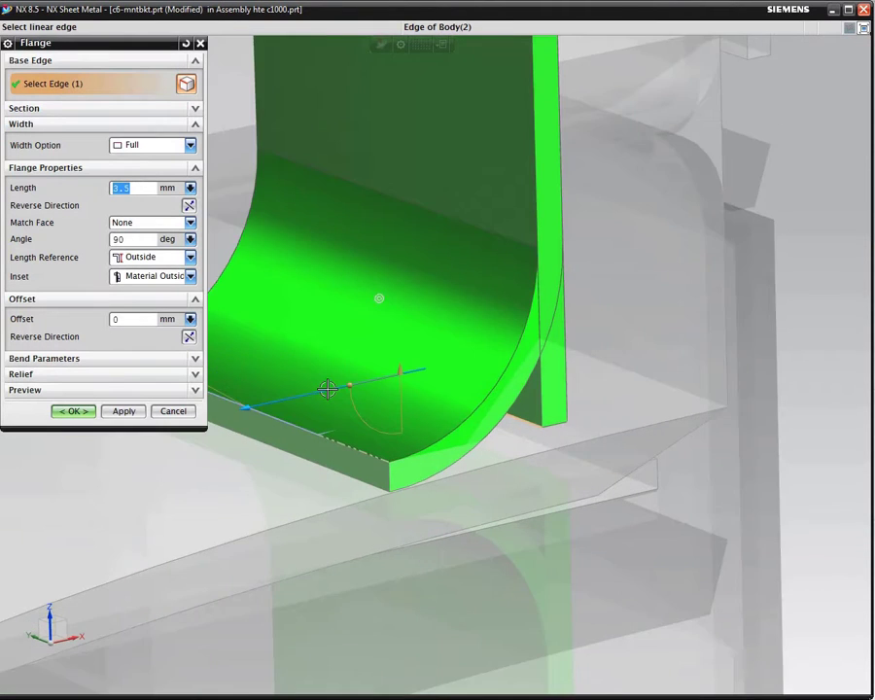
middle_drag(328, 389, 262, 374)
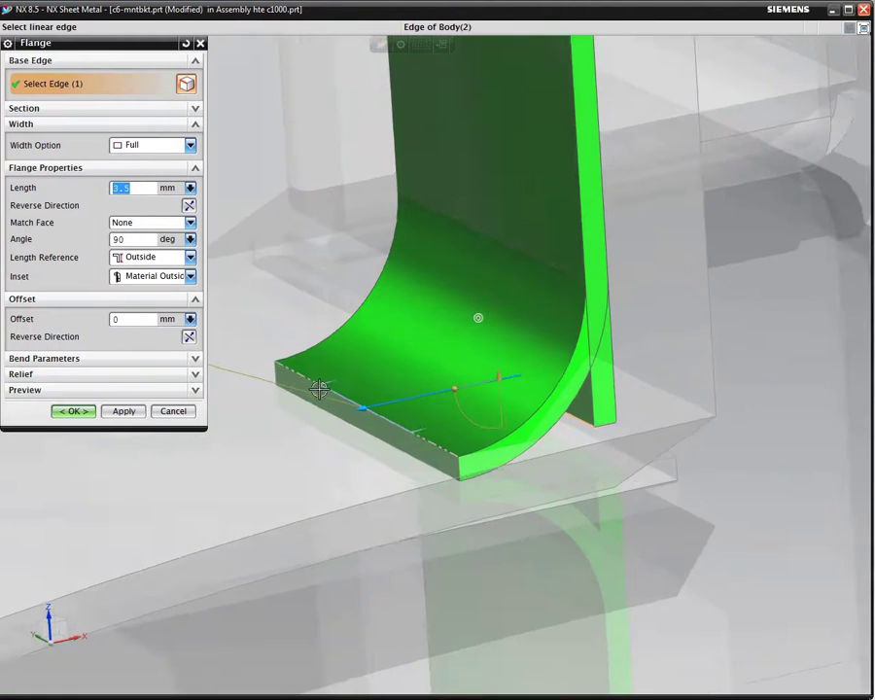
click(195, 360)
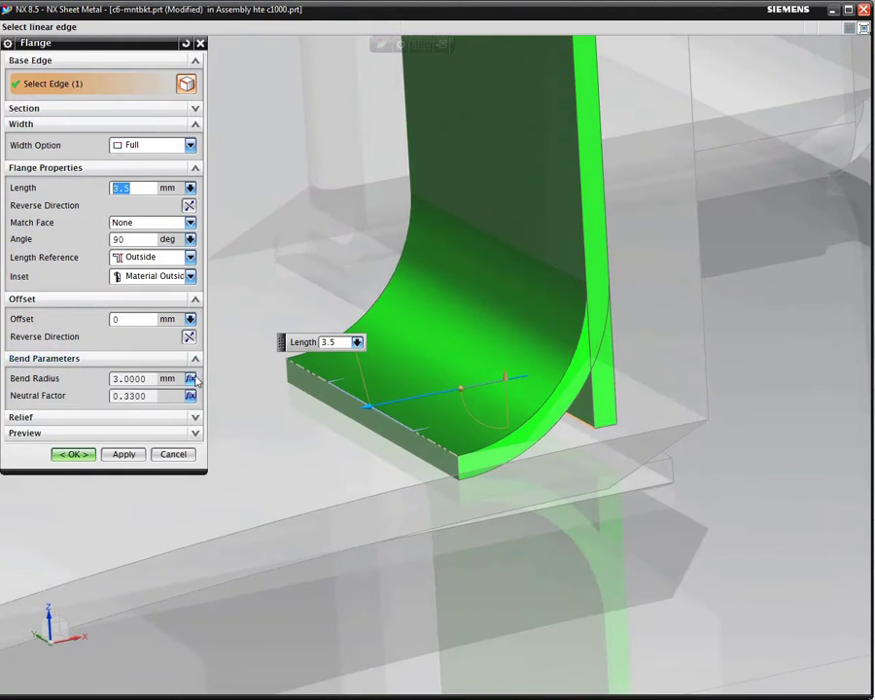
click(191, 380)
click(208, 397)
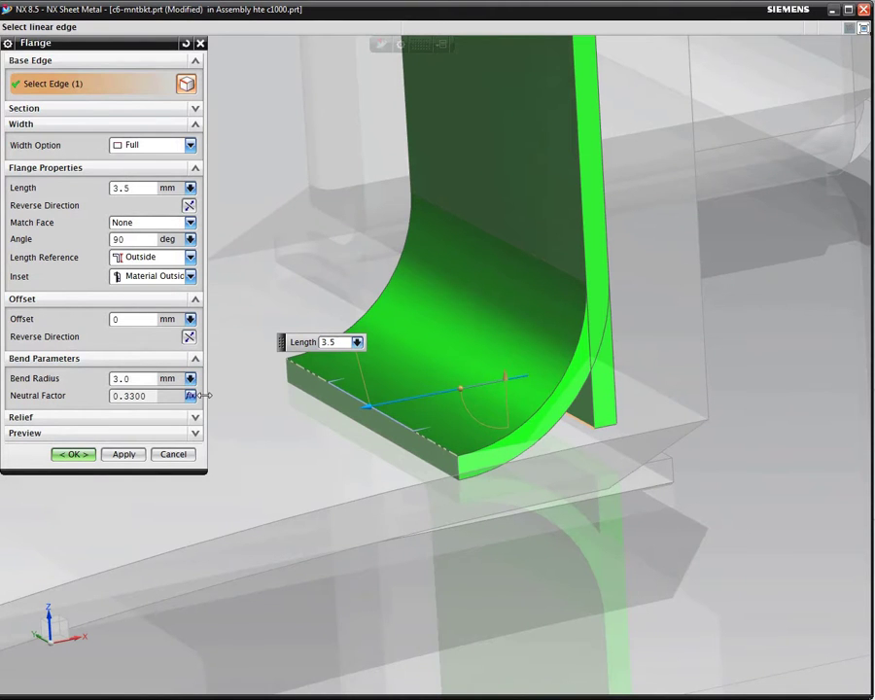
double_click(134, 379)
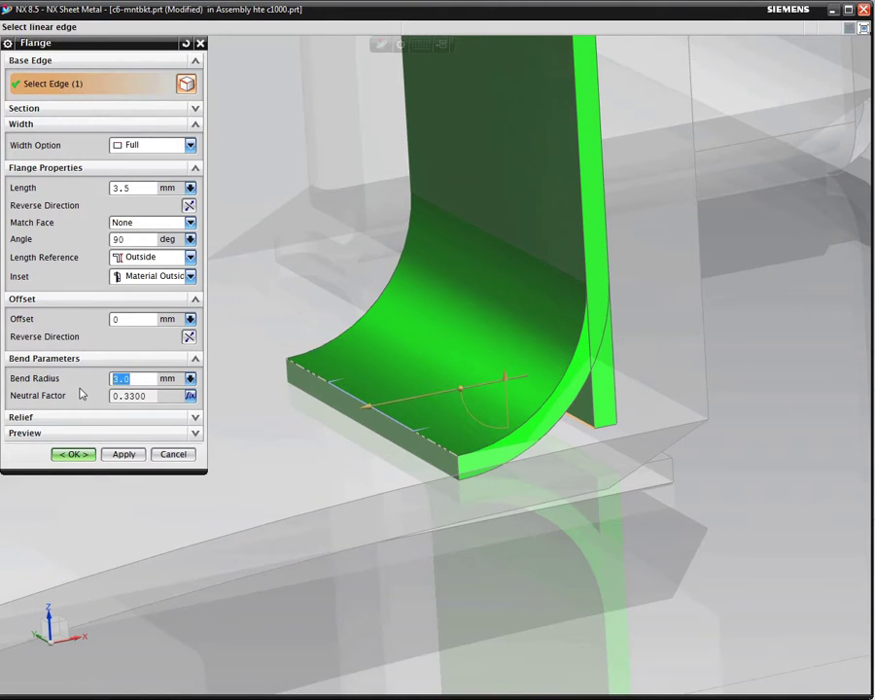
key(Return)
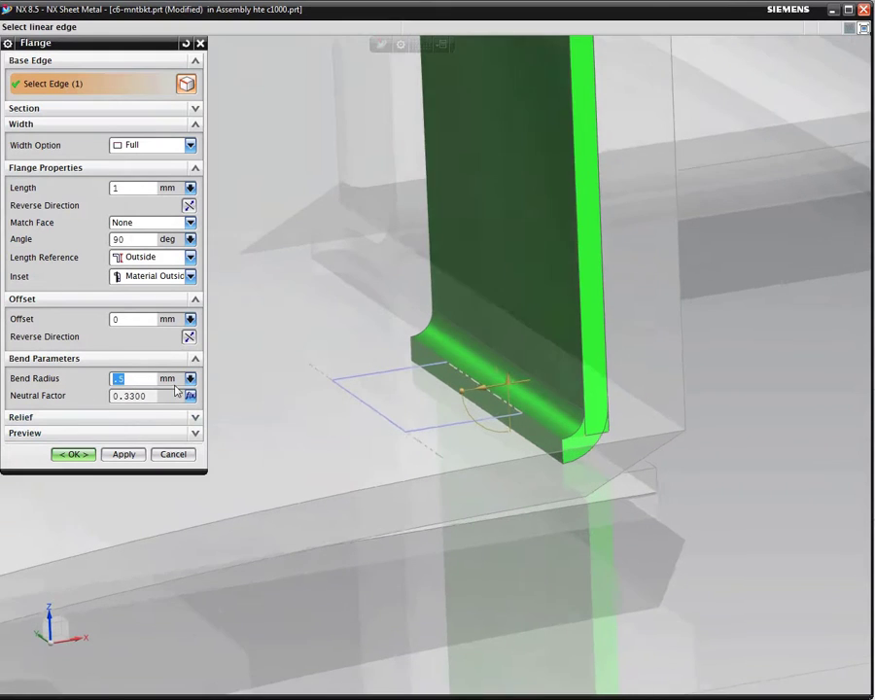
Try the Bend Outside inset for the flange before setting the inset to Material Inside
click(190, 277)
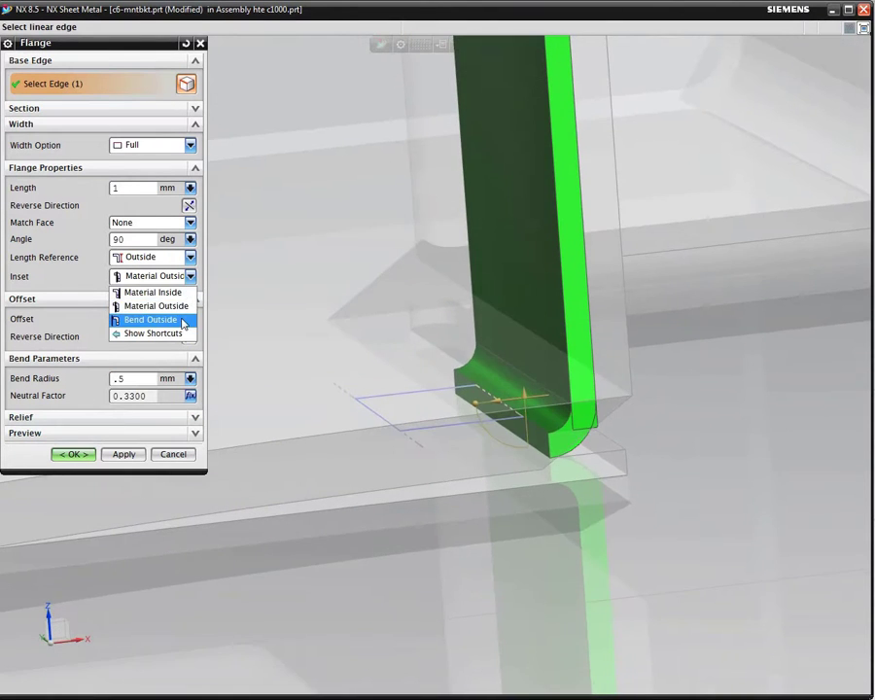
click(181, 320)
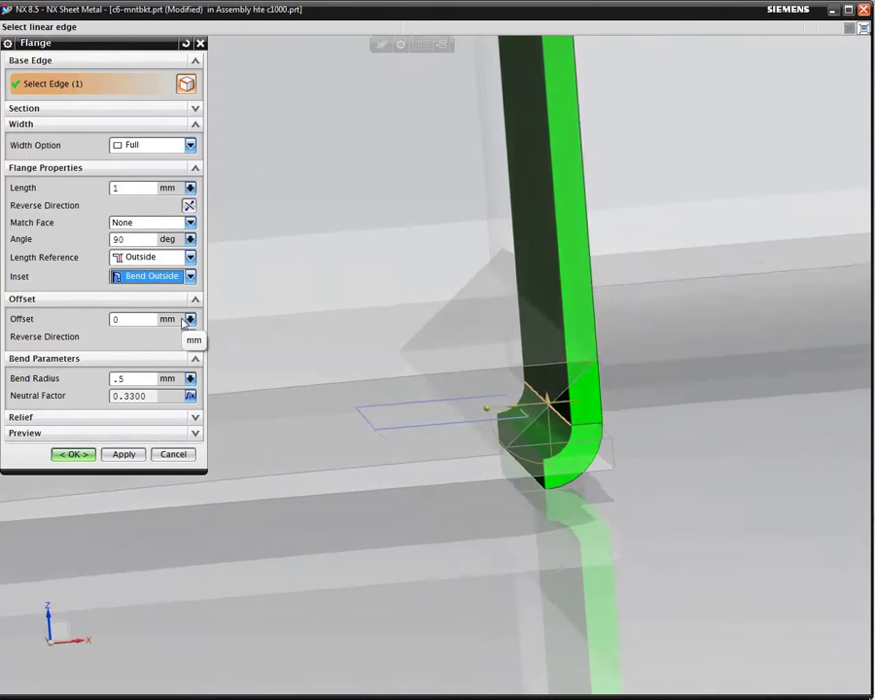
click(190, 277)
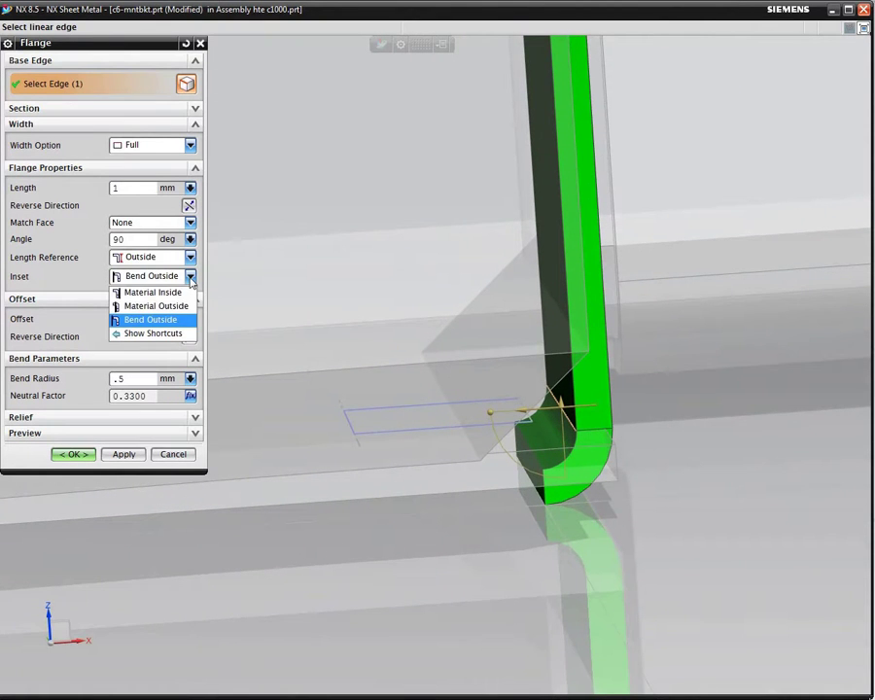
click(183, 294)
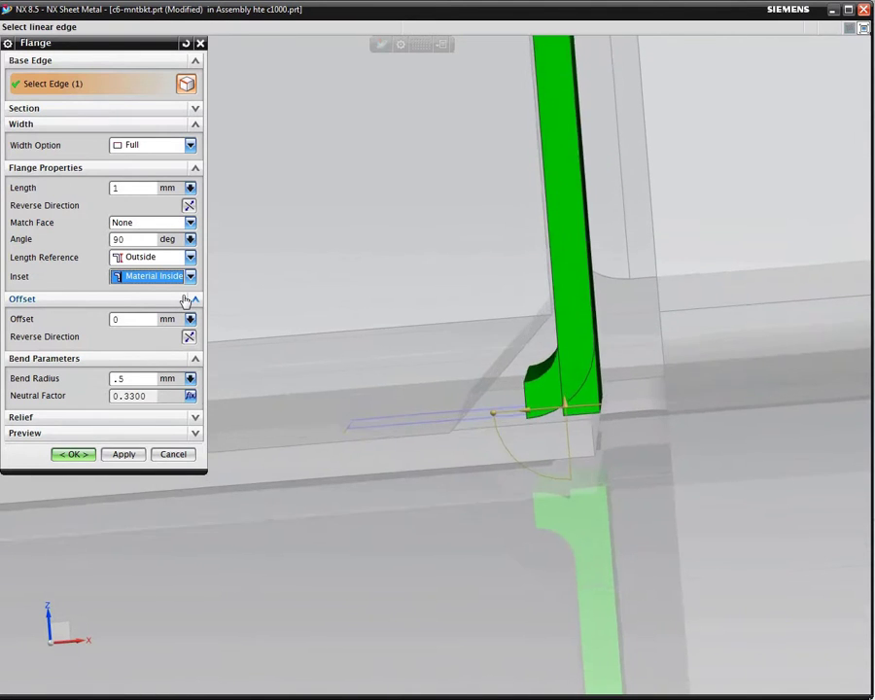
Stretch the flange to about 1.35 mm, set its length to 0.5 mm, and create the flange
drag(523, 412, 490, 413)
middle_drag(490, 413, 489, 414)
key(F8)
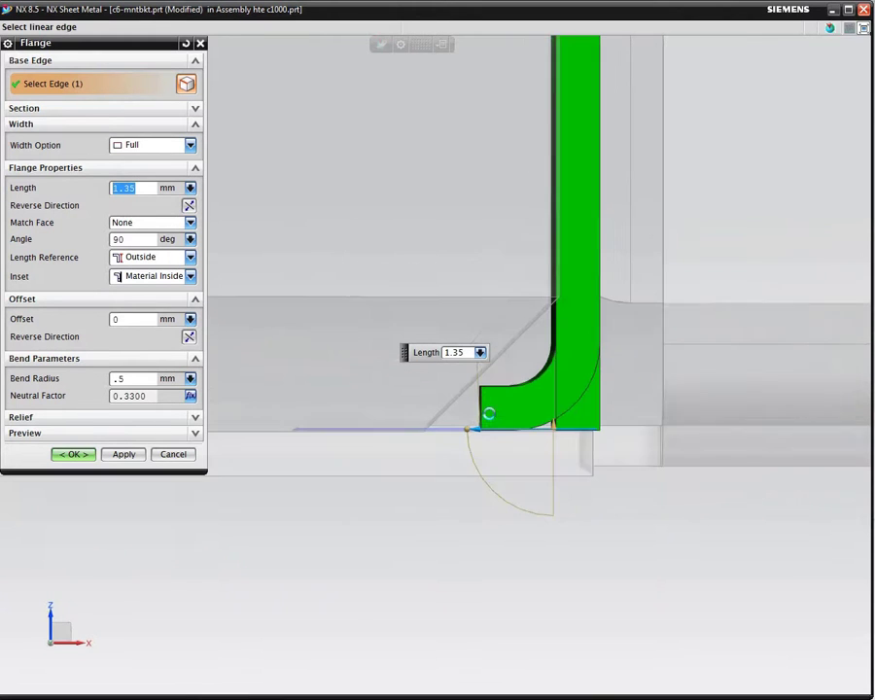
text(.)
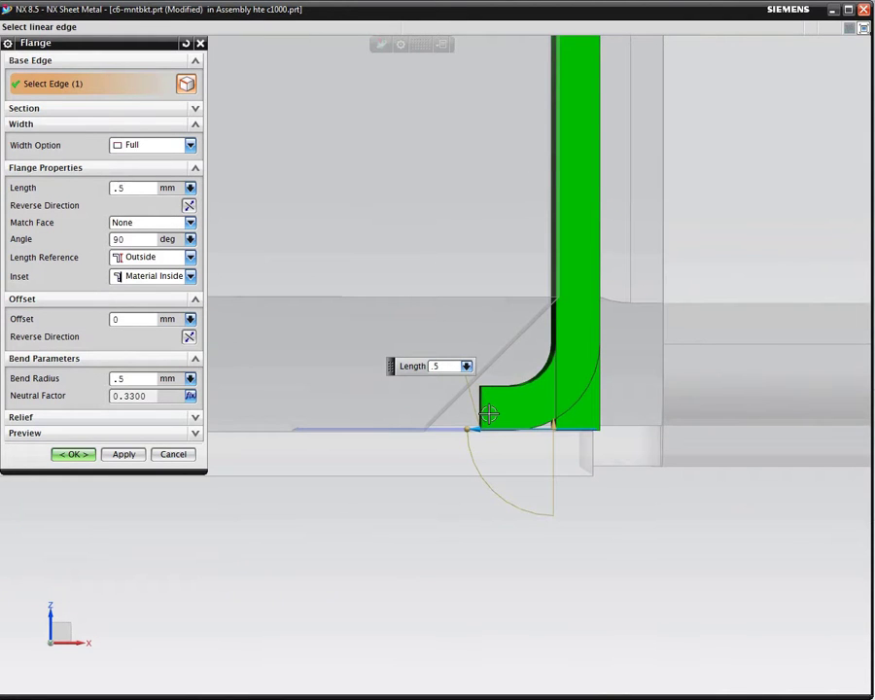
text(5)
key(Return)
click(74, 454)
key(Home)
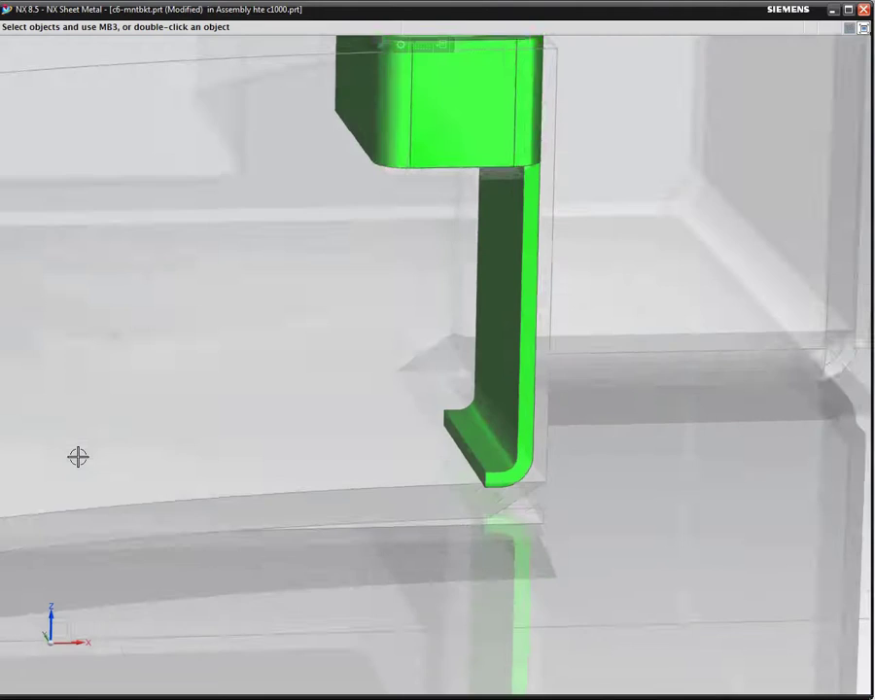
key(End)
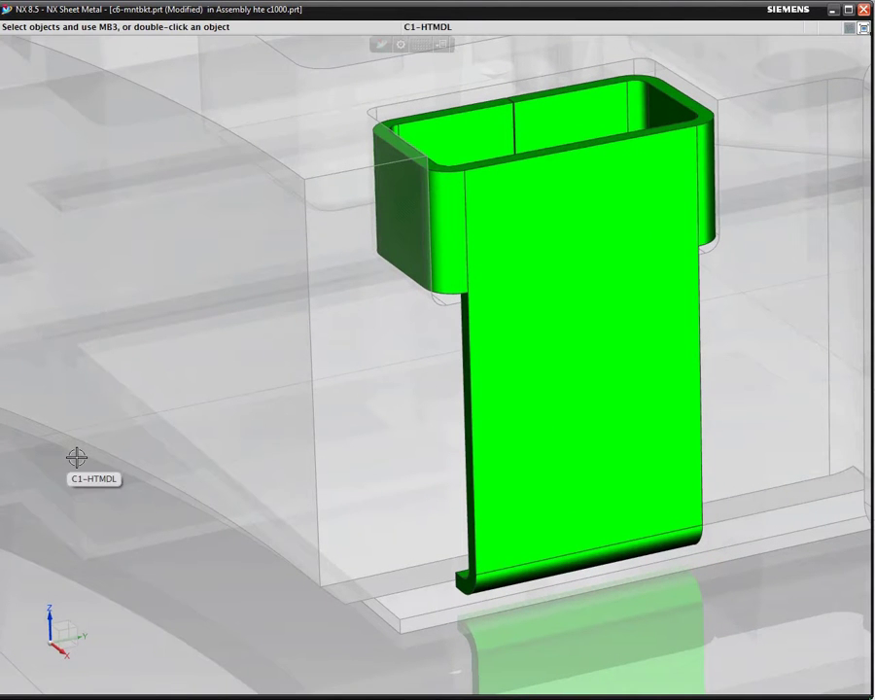
Unbend all of the bracket's bends, keeping its outer front face stationary
right_drag(242, 393, 242, 407)
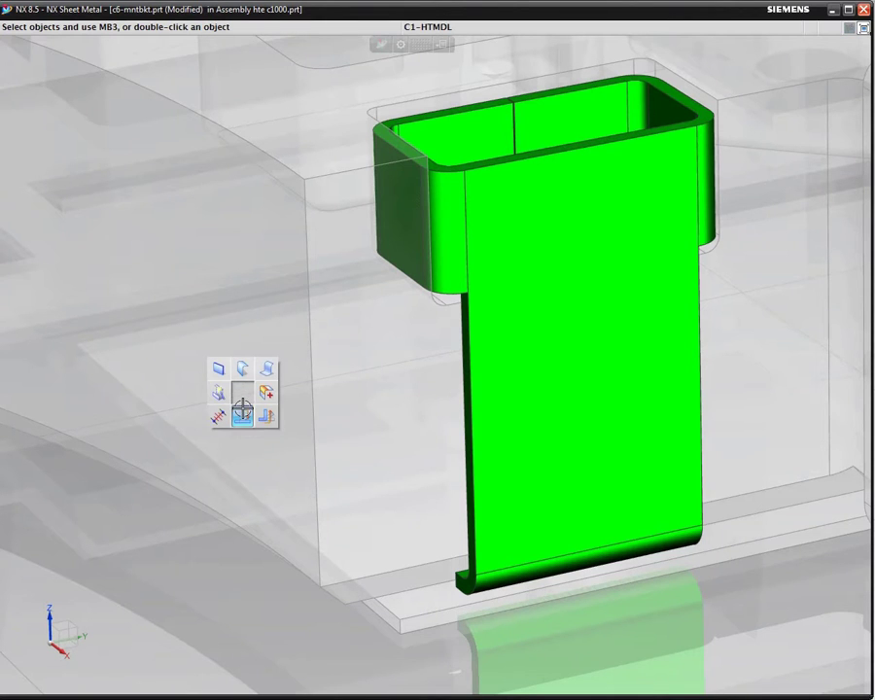
click(242, 409)
click(533, 321)
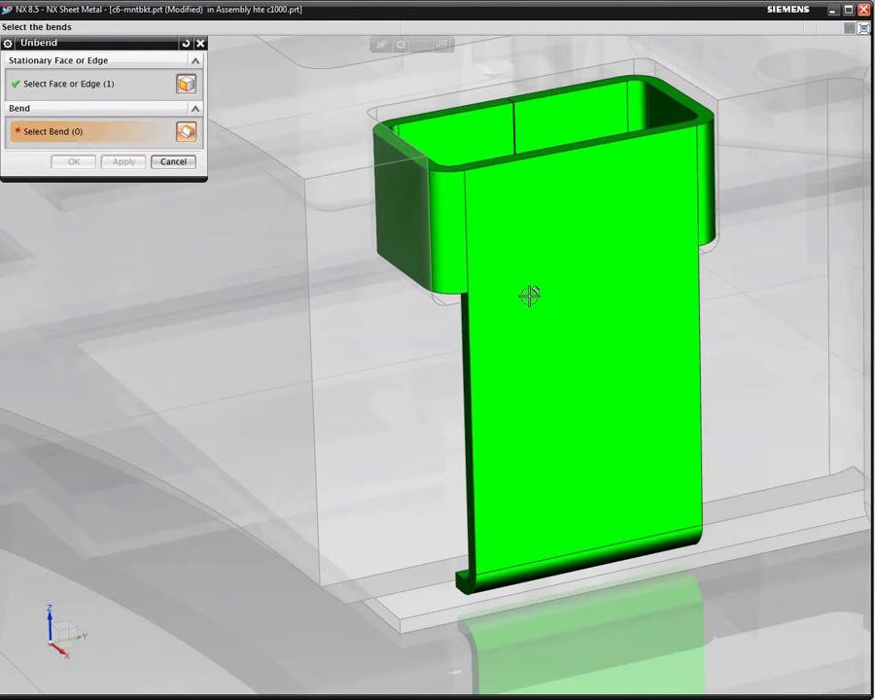
right_click(345, 277)
click(450, 242)
click(374, 252)
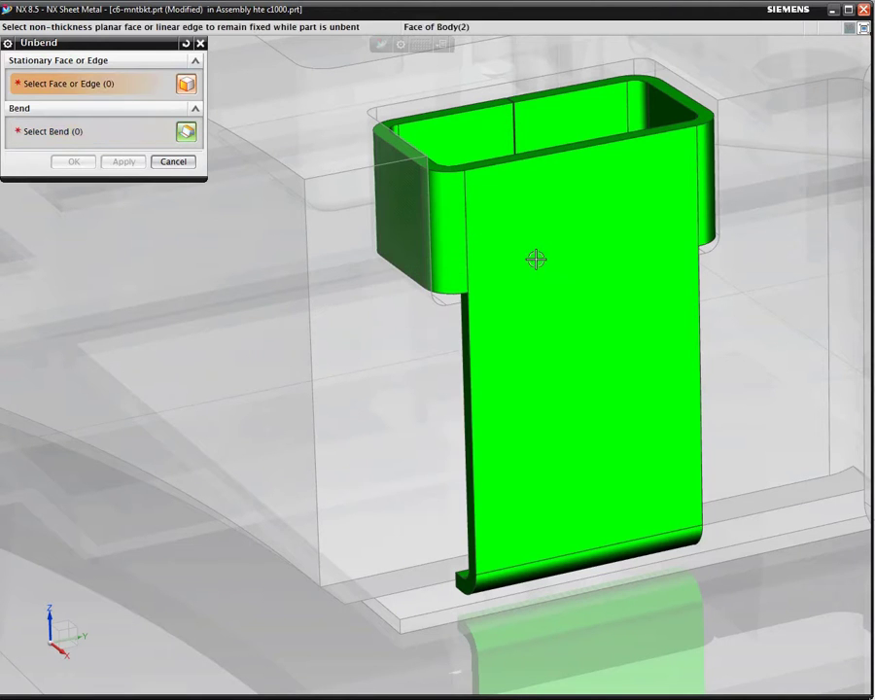
click(536, 257)
click(451, 246)
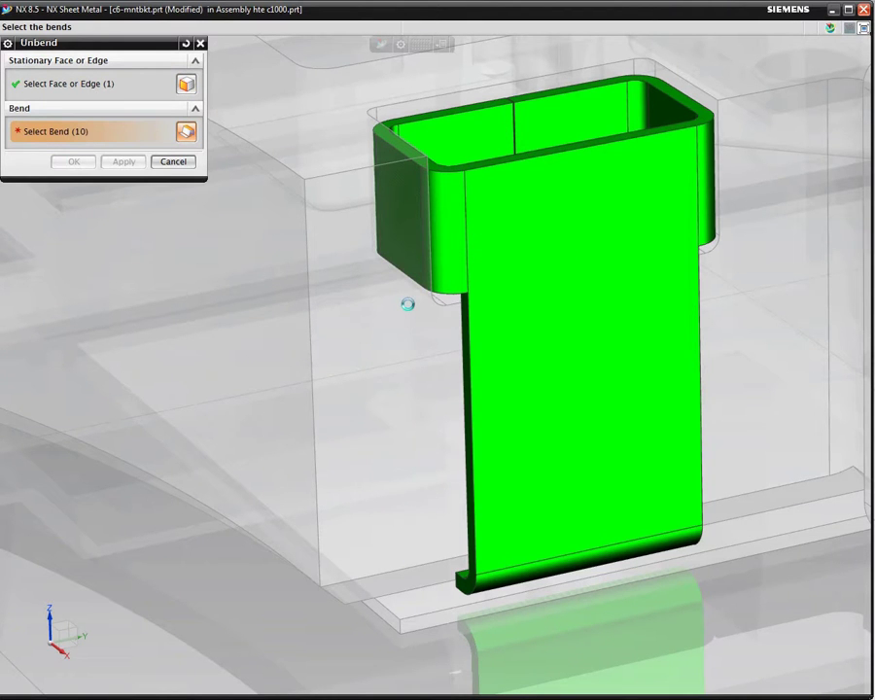
middle_drag(408, 304, 408, 304)
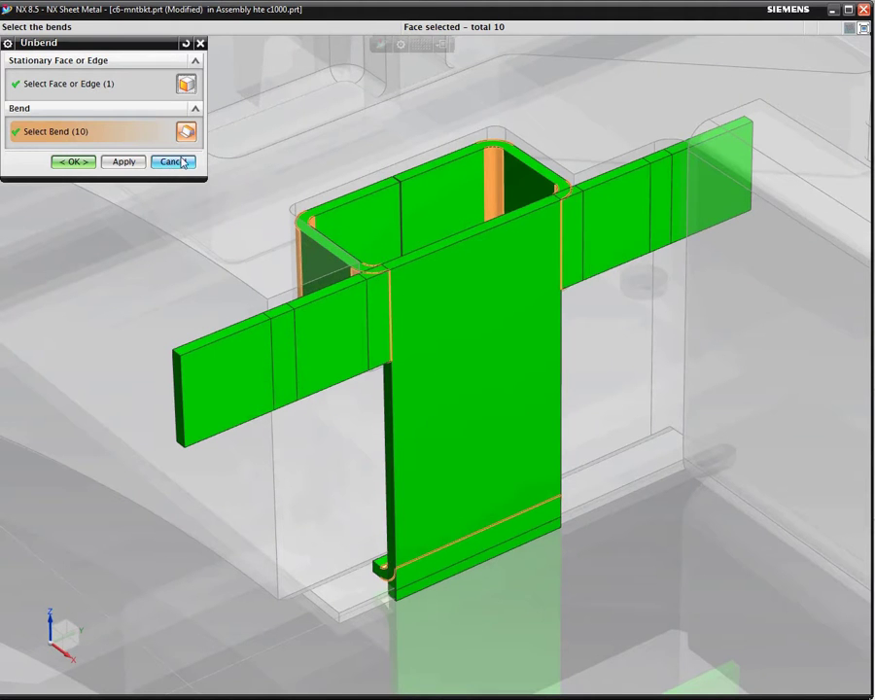
click(78, 162)
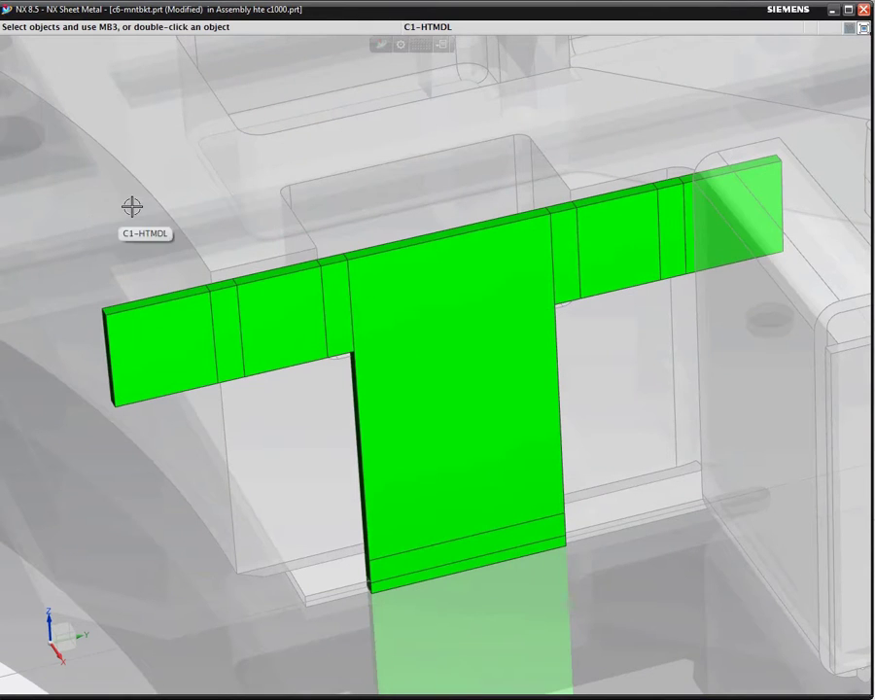
Rebend all the flattened bends to restore the bracket's folded shape
right_click(131, 205)
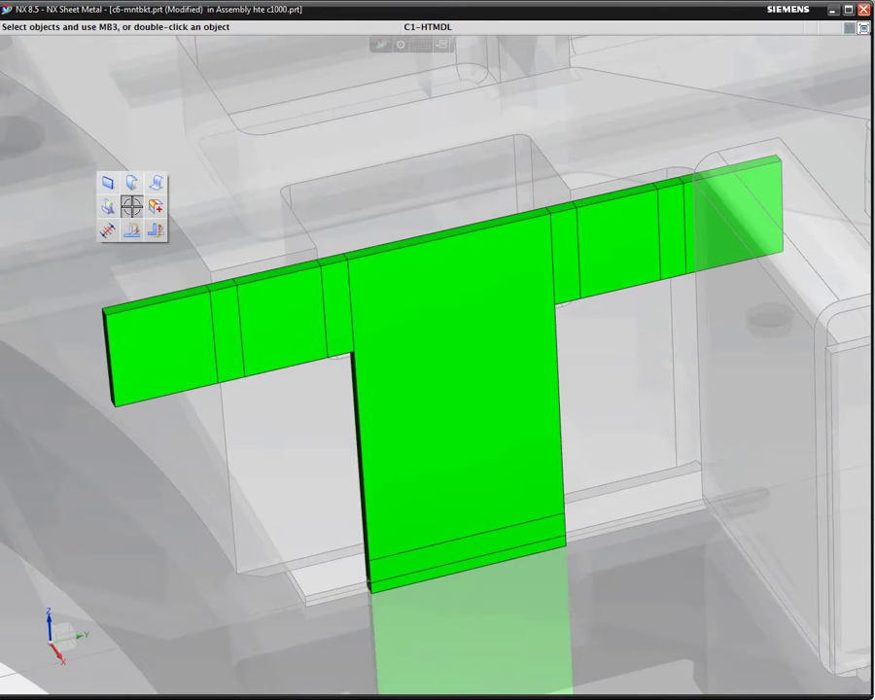
click(155, 228)
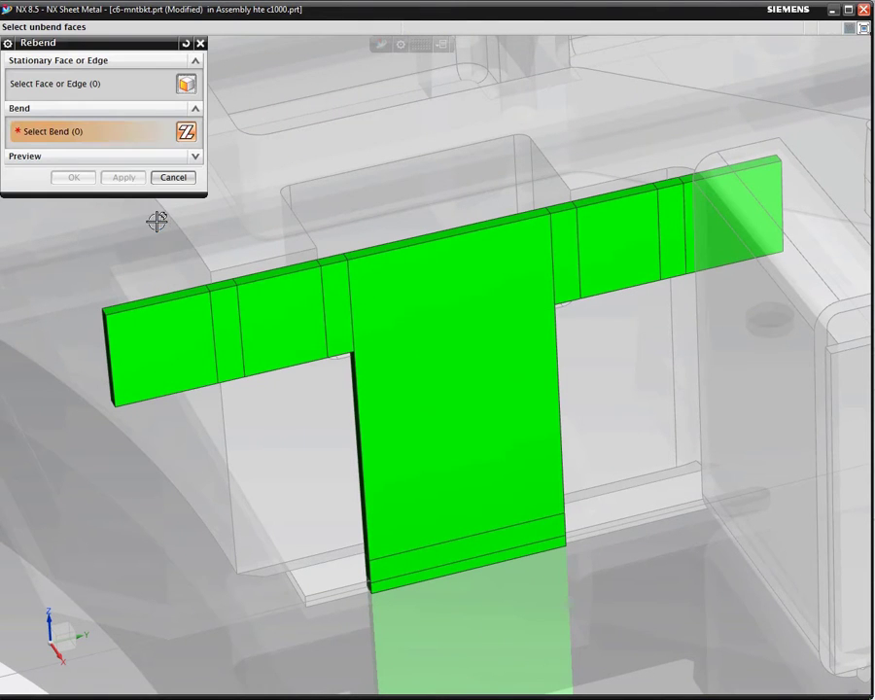
click(324, 301)
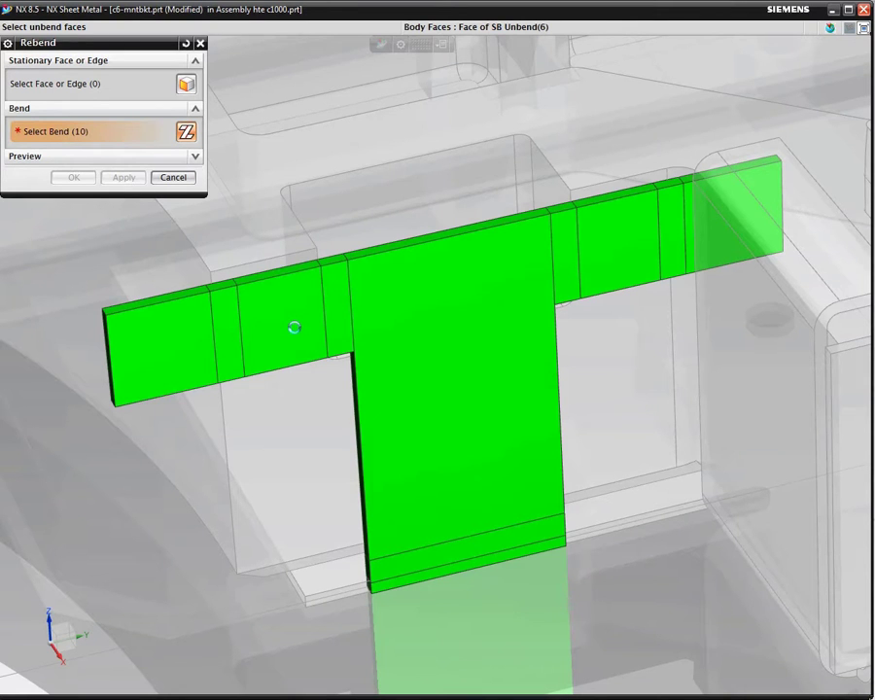
click(73, 177)
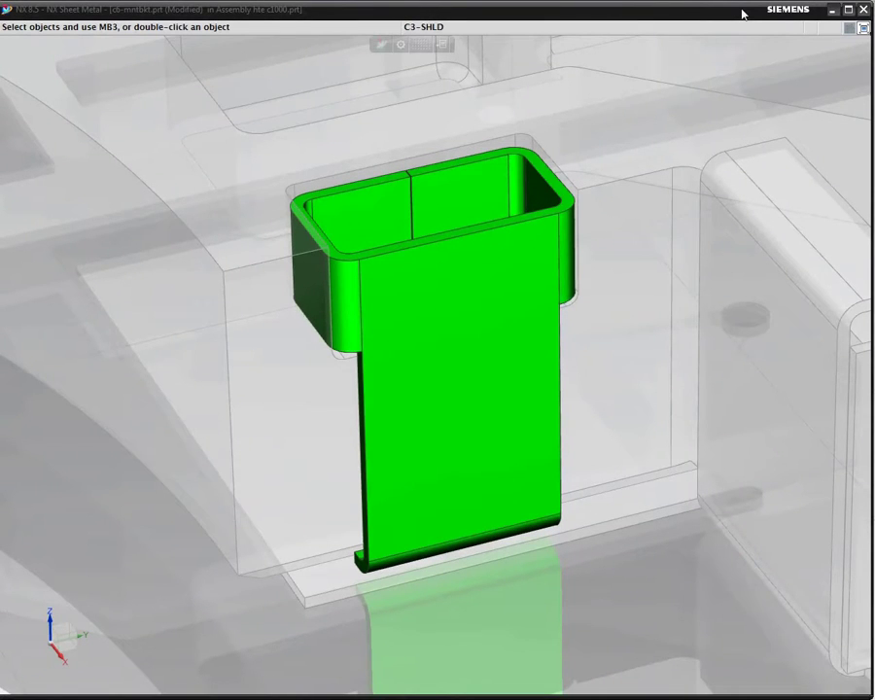
Show the whole assembly and make the C2-CVR cover the work part
click(744, 14)
key(Home)
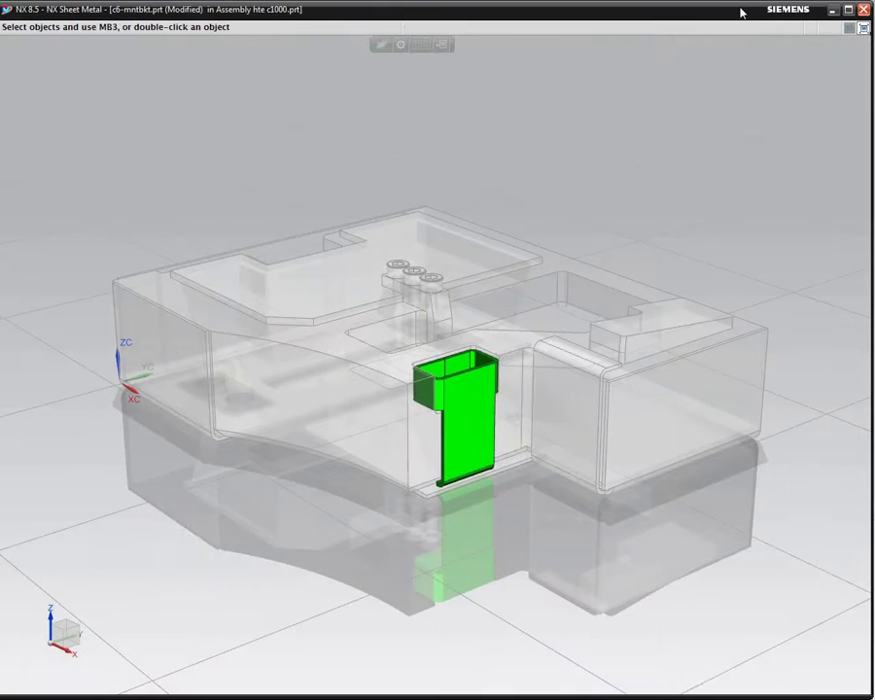
click(303, 242)
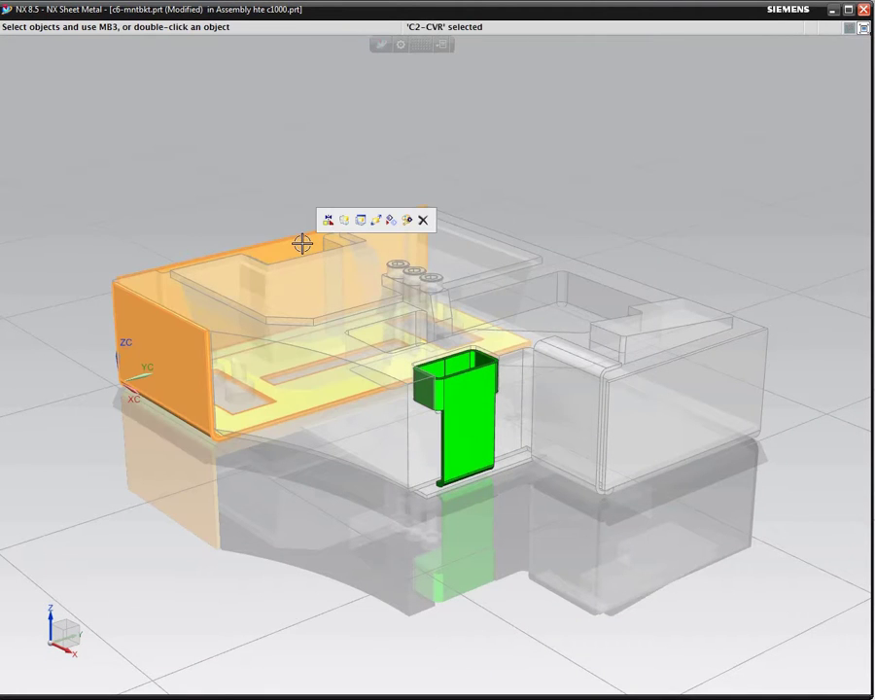
click(344, 220)
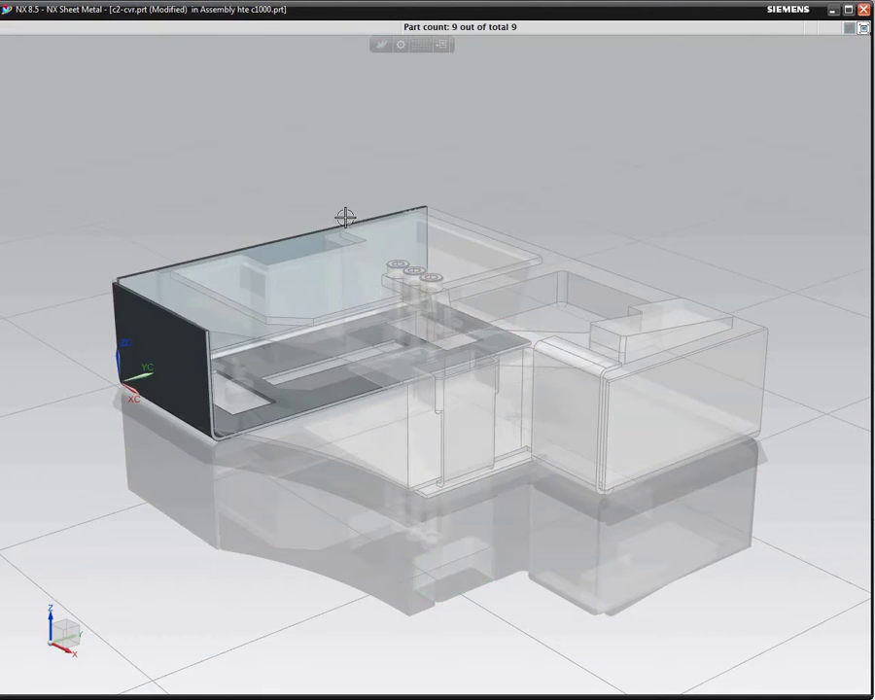
key(ctrl+f)
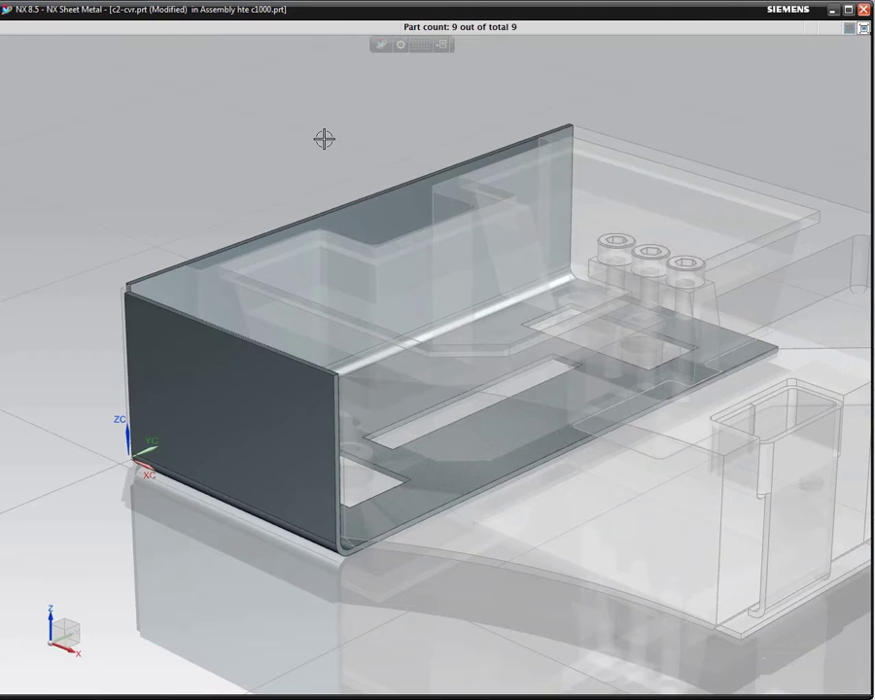
Convert the cover to an NX sheet metal body, using its outer bottom face as the base face with no bend relief
right_click(324, 138)
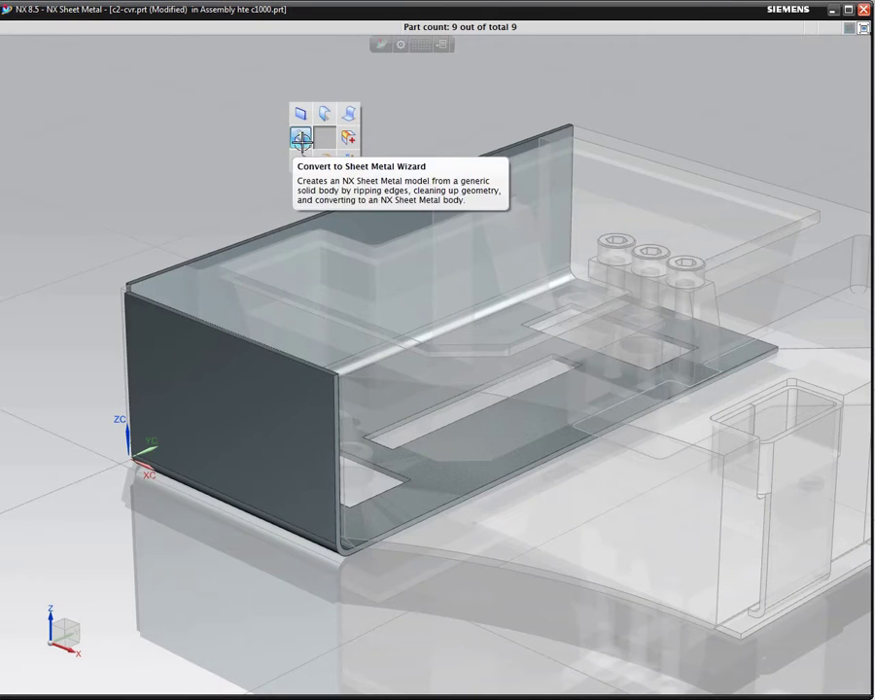
click(301, 138)
click(74, 91)
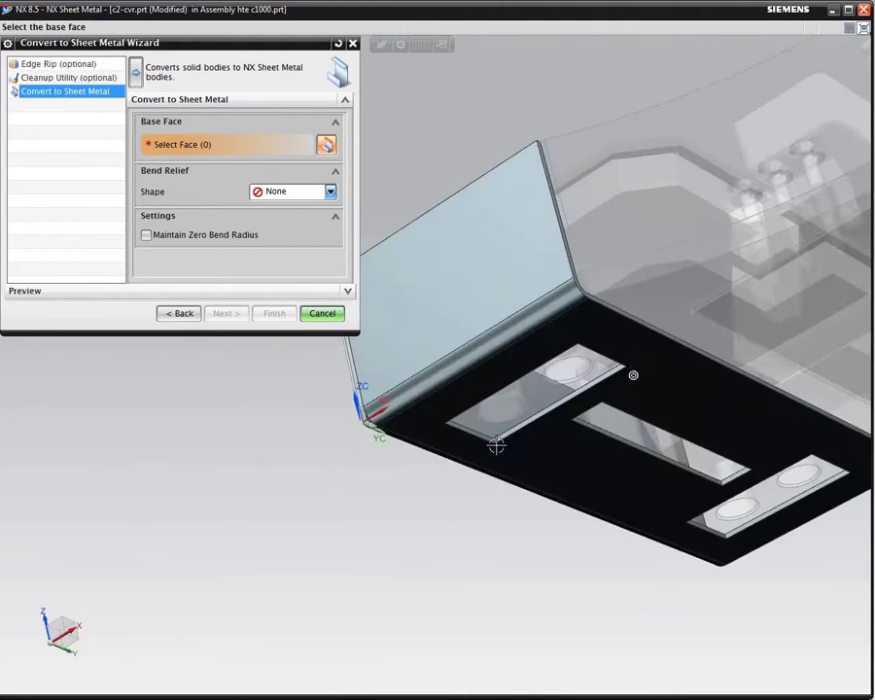
click(544, 439)
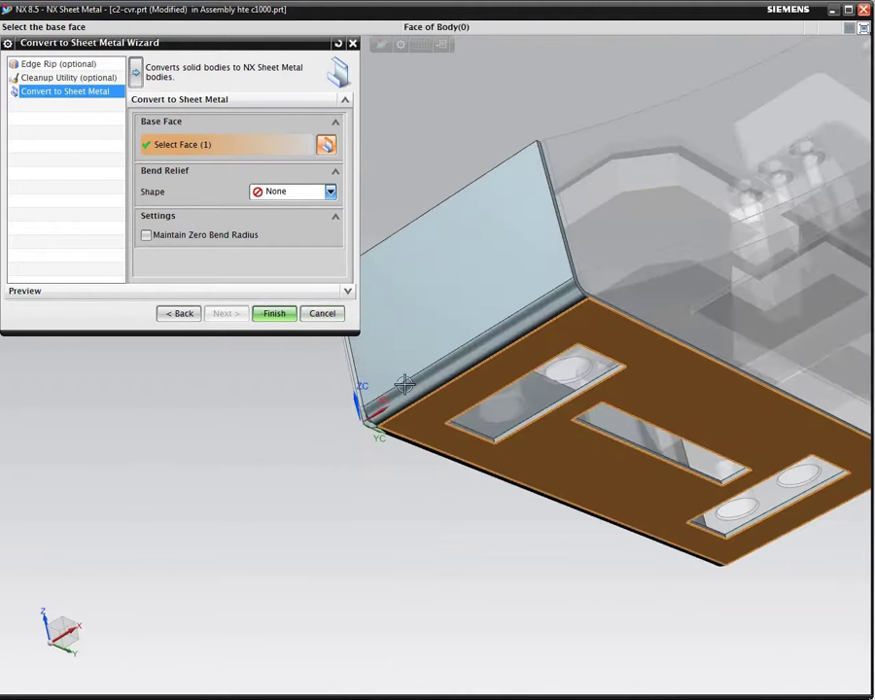
click(274, 313)
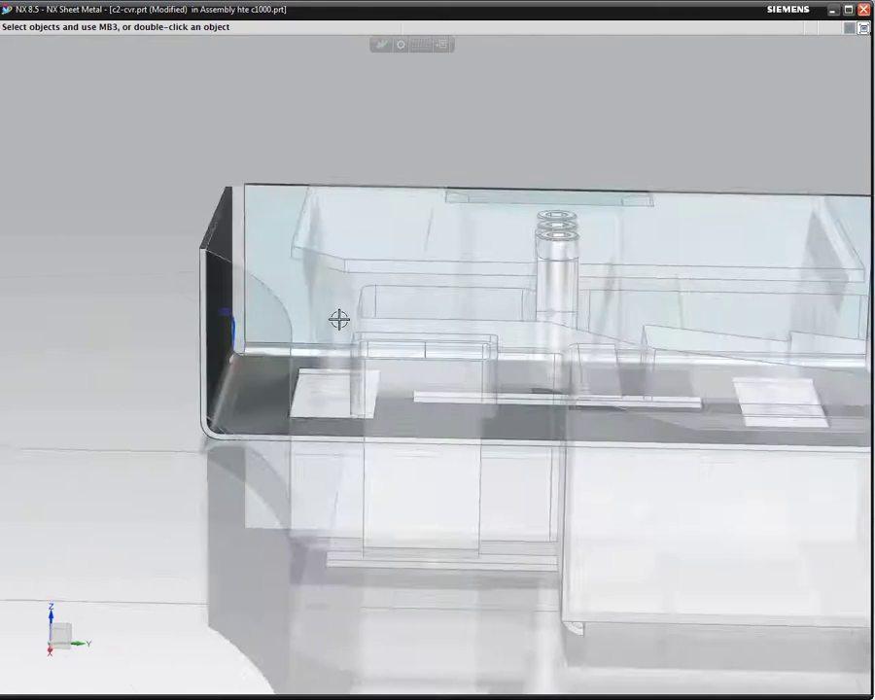
Start a full-width flange on the bottom plate's open short edge and give it a local bend radius of 1 mm
middle_drag(339, 319, 793, 412)
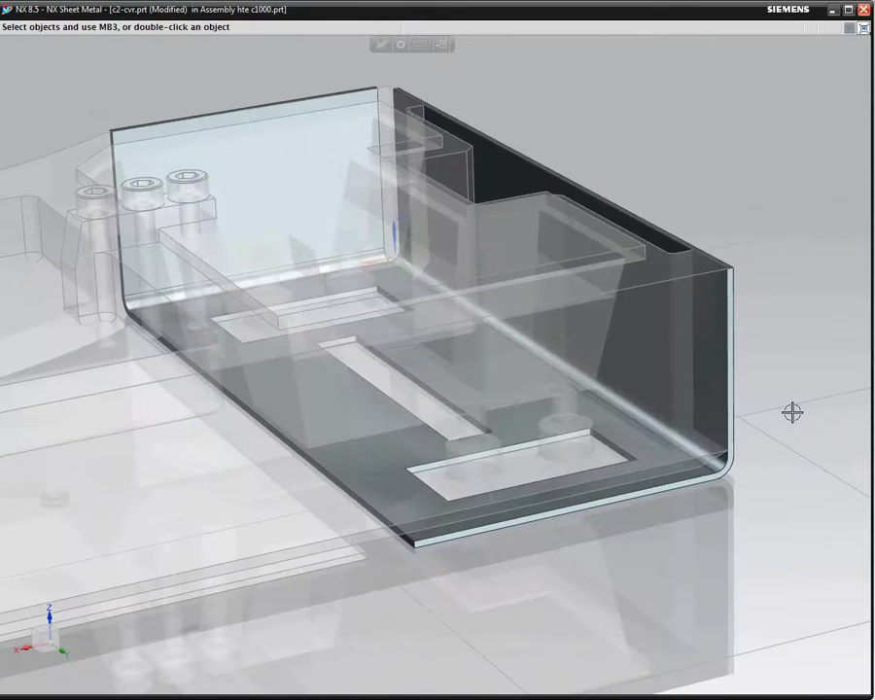
right_drag(777, 371, 778, 350)
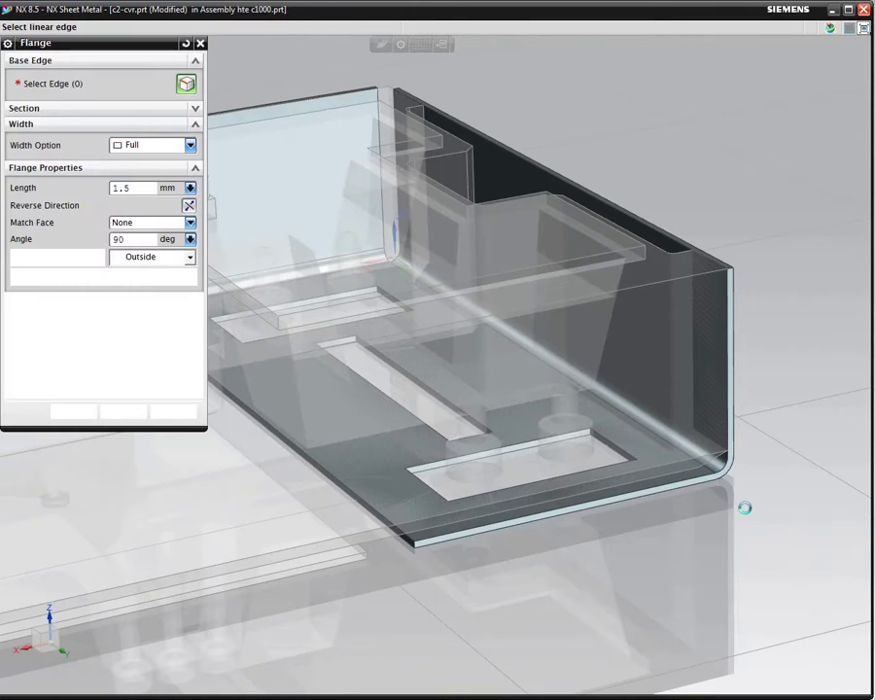
click(675, 476)
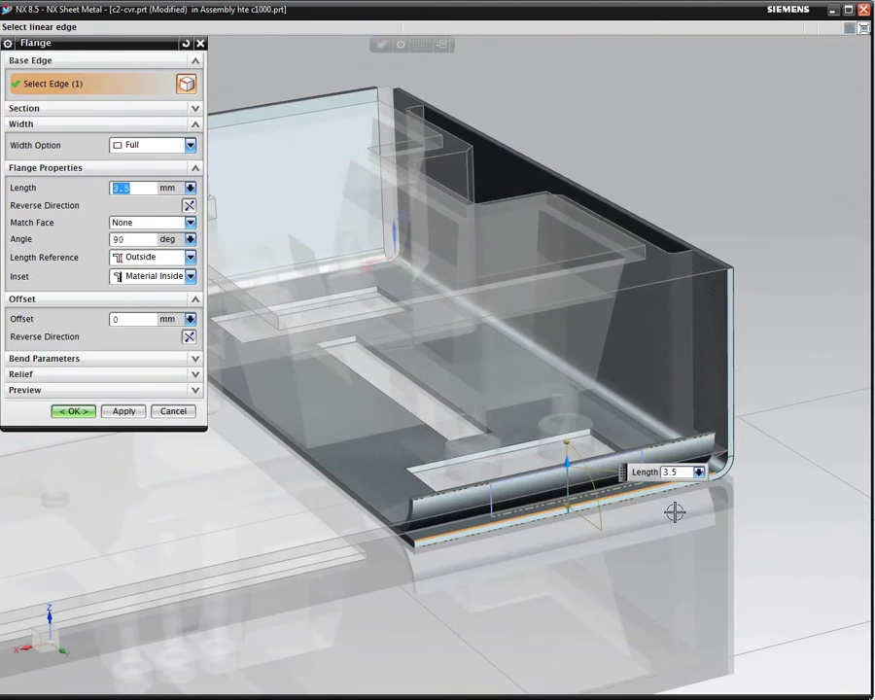
scroll(675, 511, up, 5)
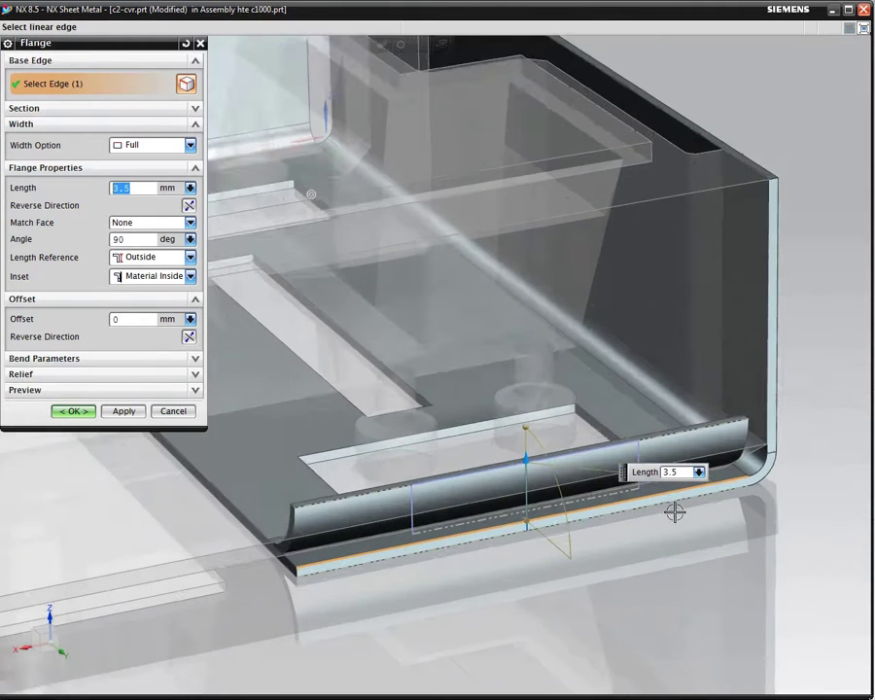
click(195, 362)
click(190, 378)
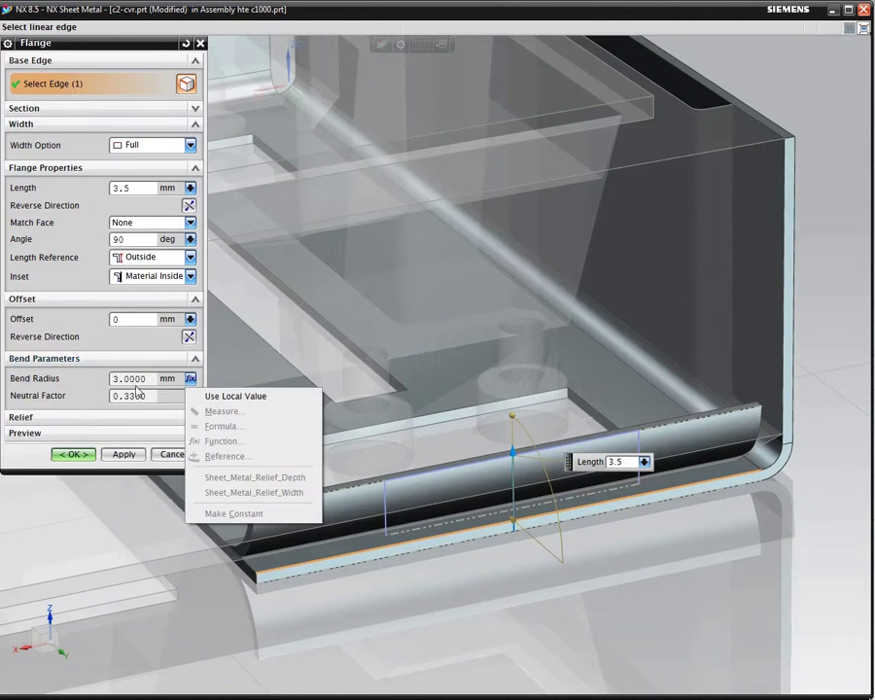
click(199, 397)
drag(134, 379, 61, 377)
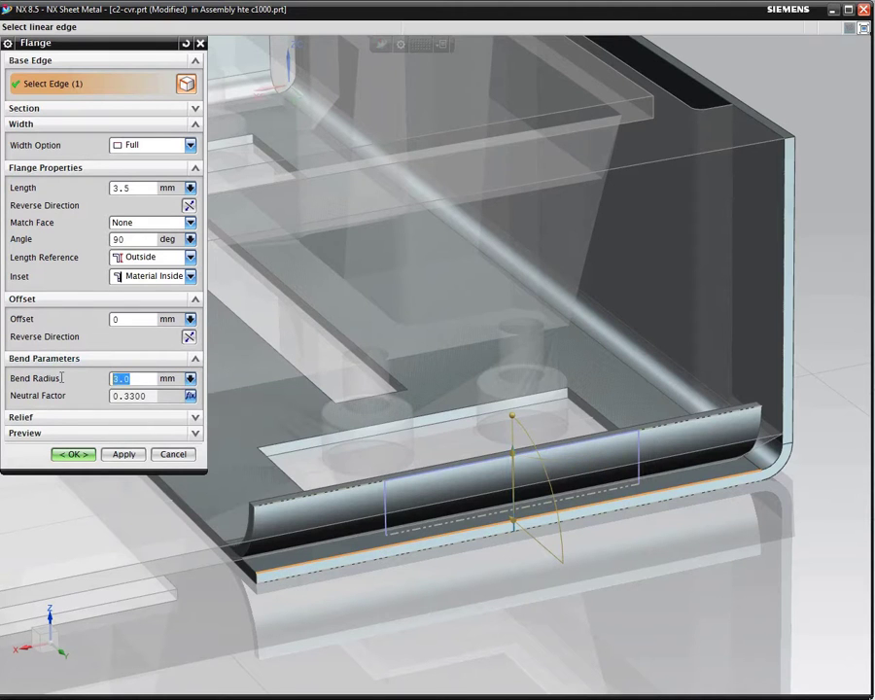
text(1)
key(Return)
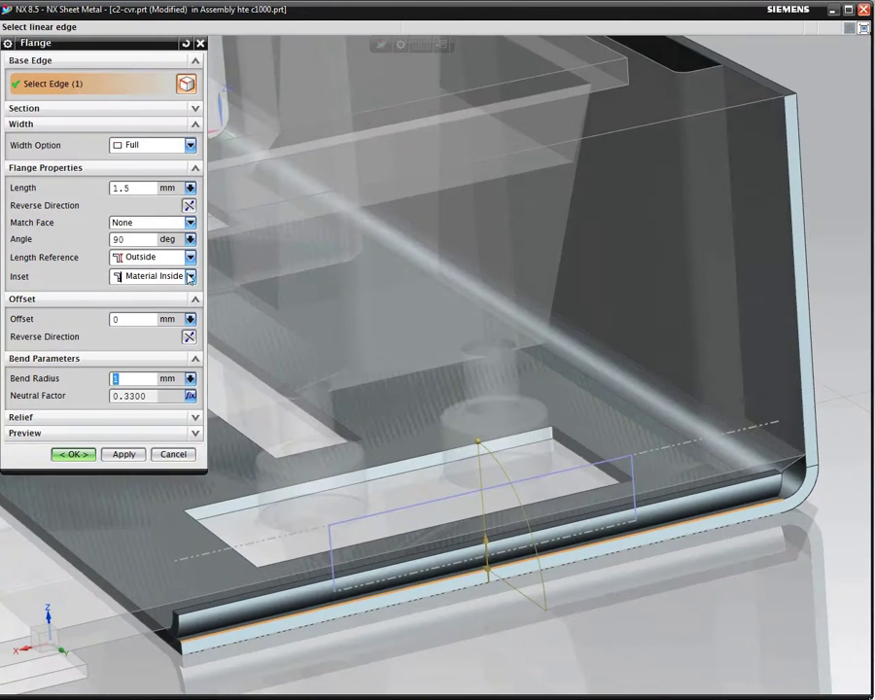
Set the flange inset to Material Outside, stretch its length to 15.5 mm, and create the flange
click(189, 277)
click(167, 305)
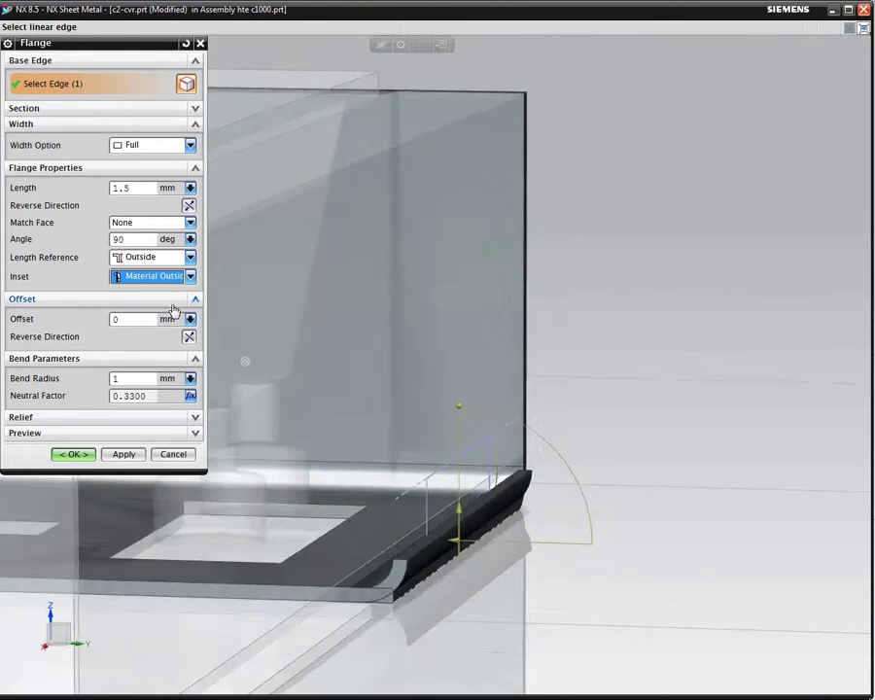
drag(463, 494, 439, 123)
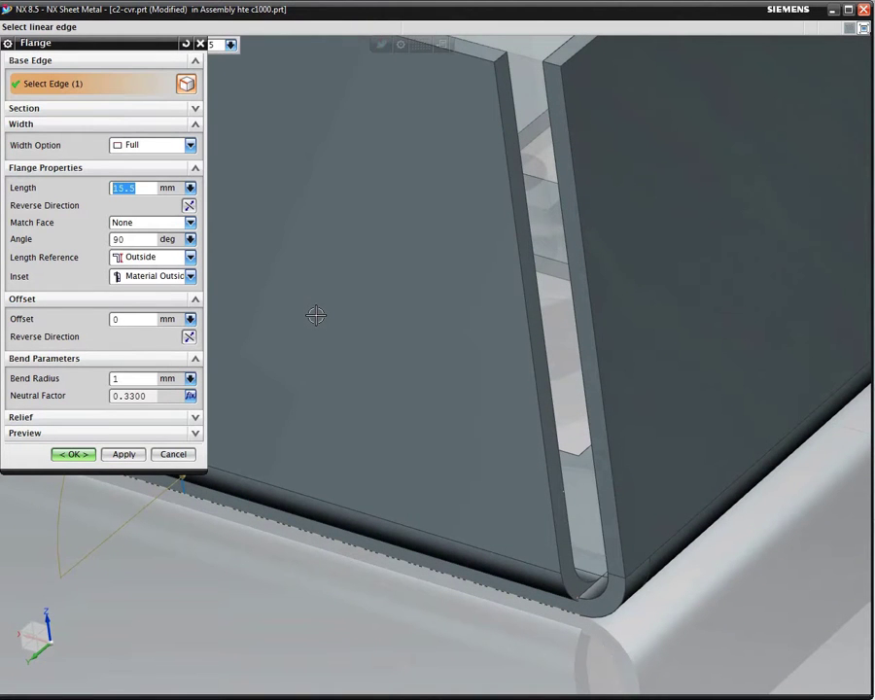
click(78, 455)
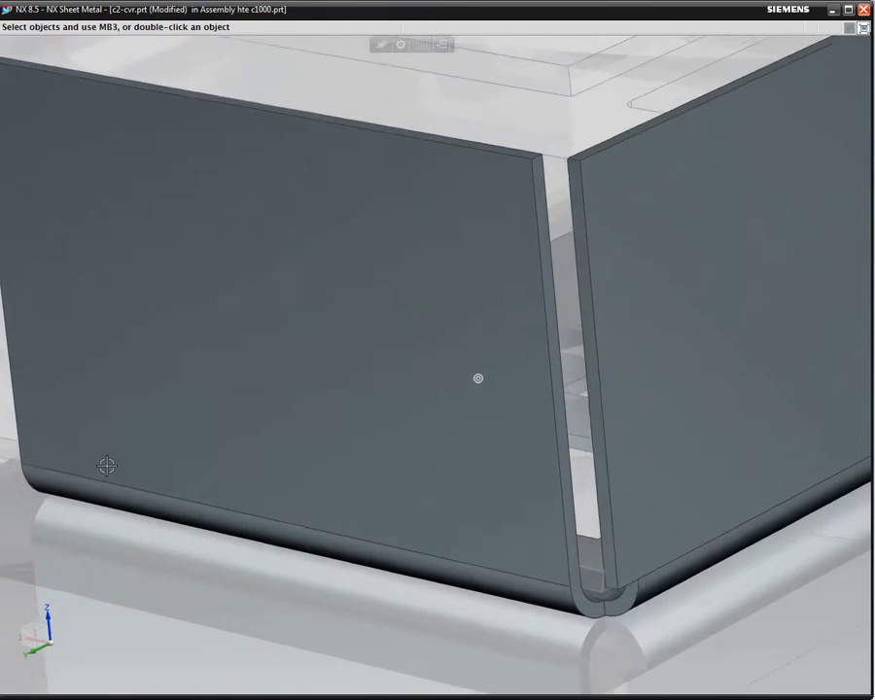
Start a Close and Relief closed corner and select the two adjacent bends at the corner beside the new flange
middle_drag(158, 496, 256, 594)
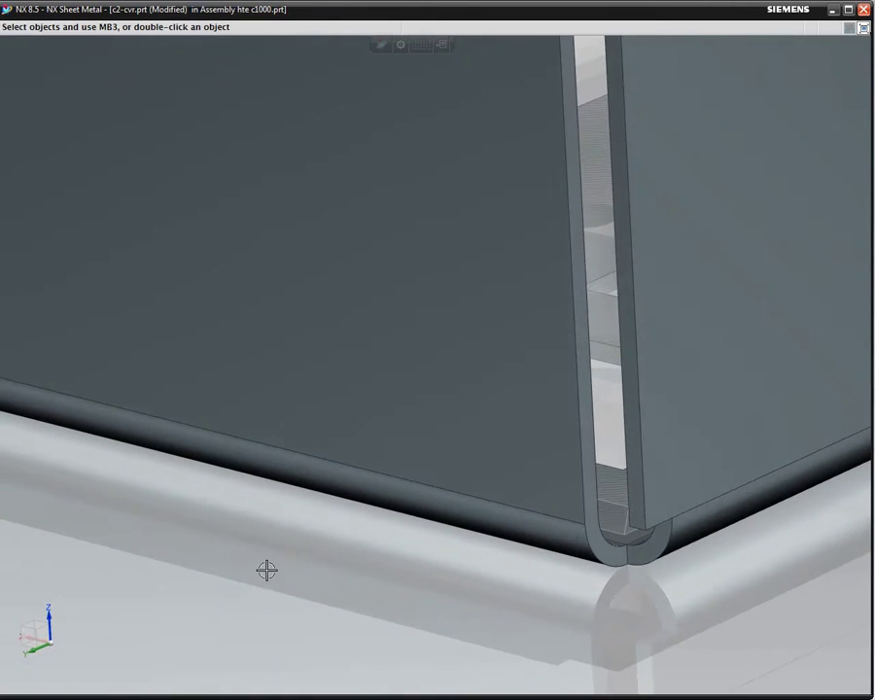
right_click(265, 570)
ctrl+shift+click(265, 569)
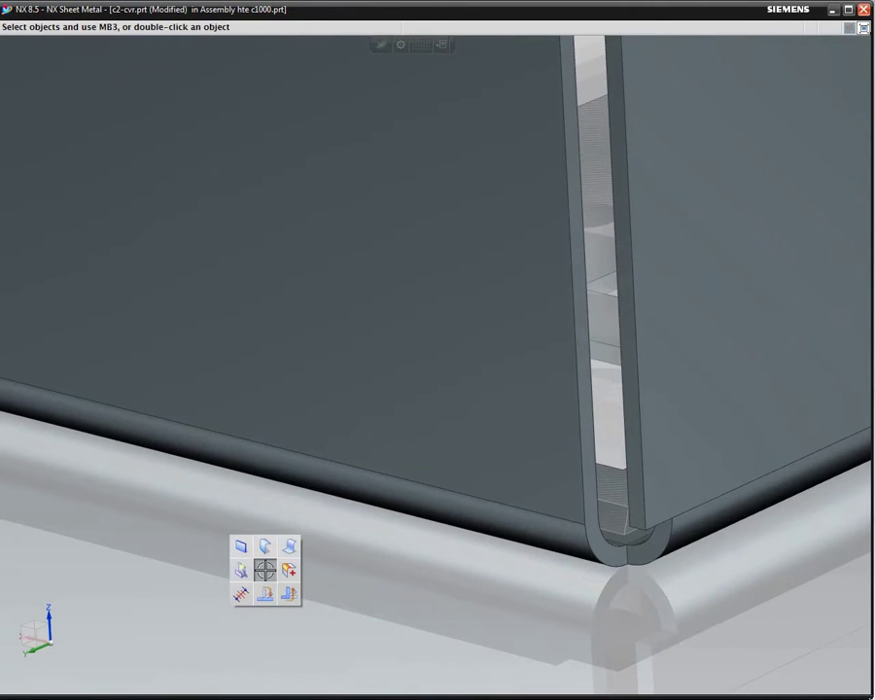
ctrl+shift+click(265, 569)
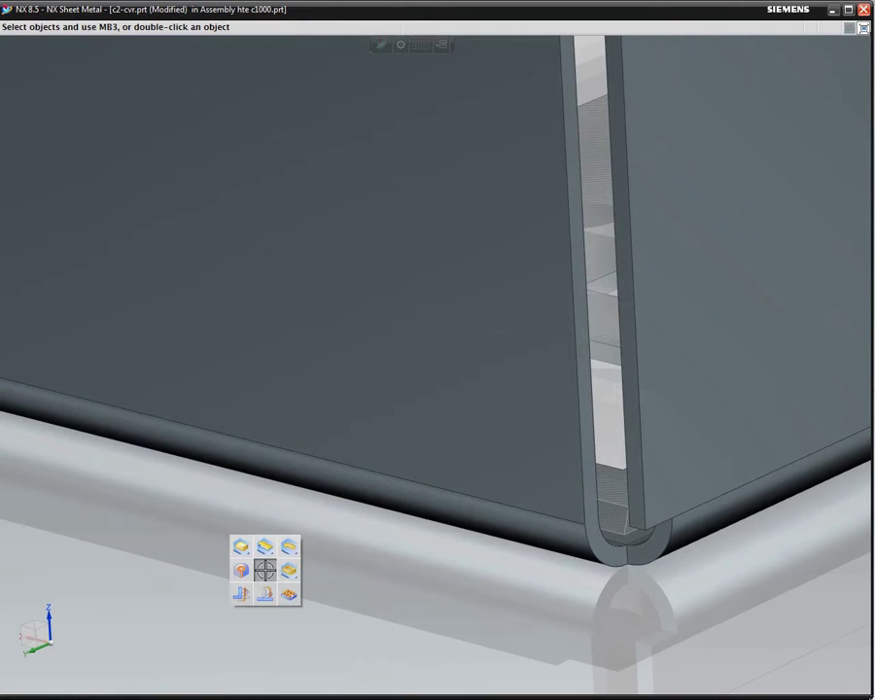
click(241, 569)
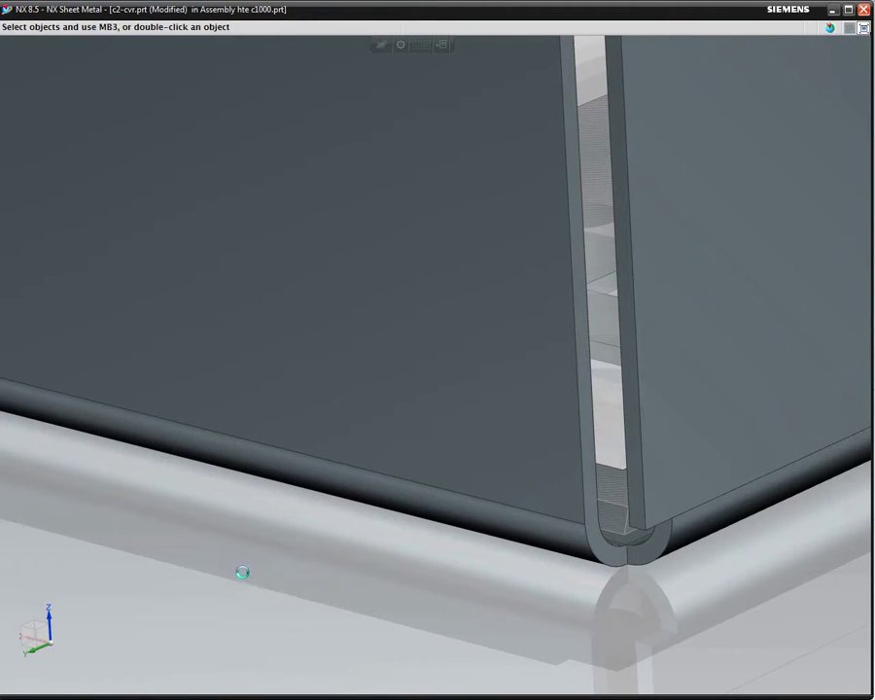
click(545, 535)
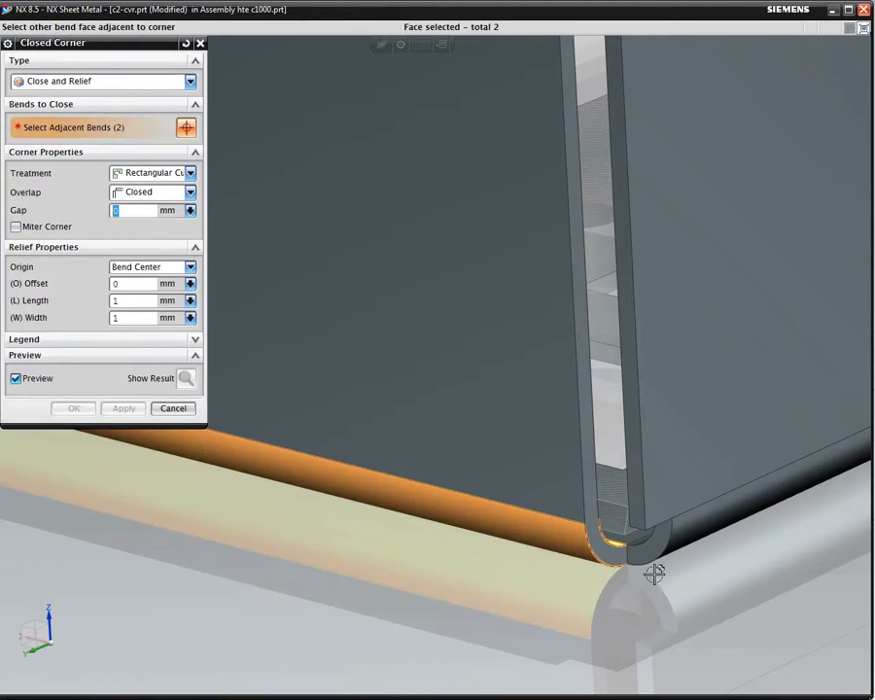
click(688, 530)
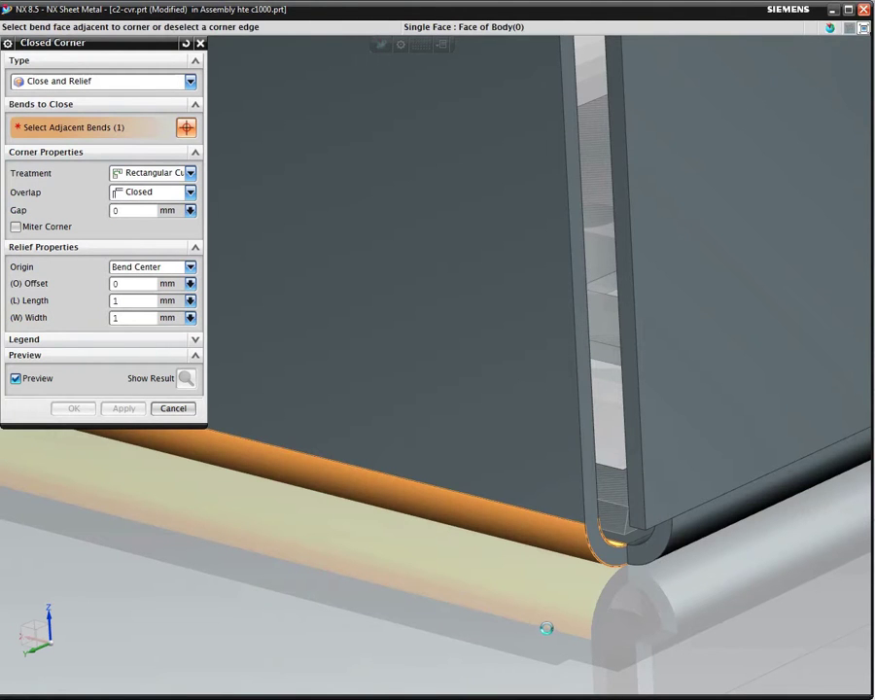
click(546, 627)
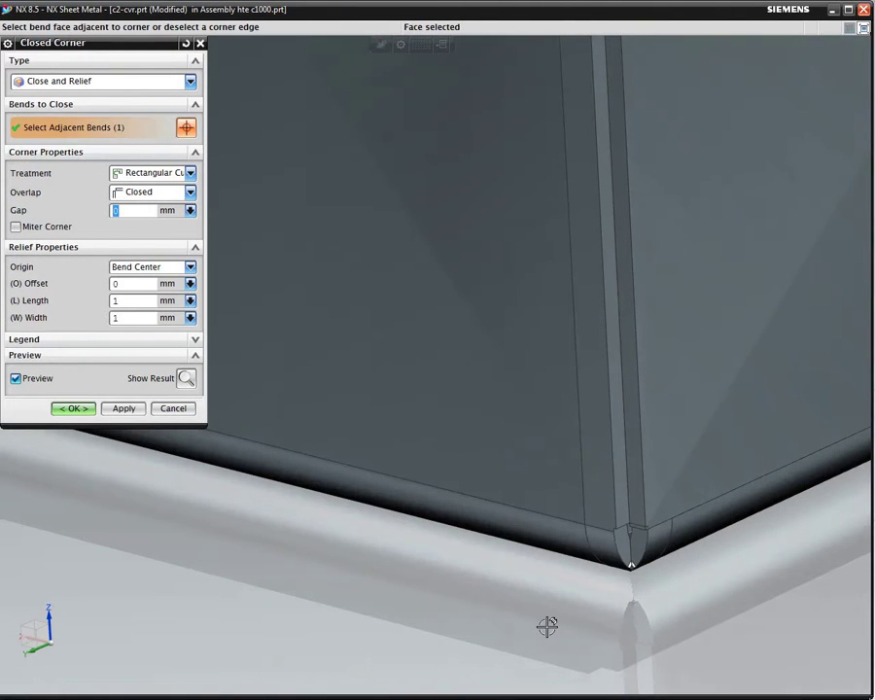
Include the bends at the long wall's other corner, set the treatment to Open, and create the closed corners
mouse_move(434, 327)
middle_down()
mouse_move(233, 343)
mouse_move(234, 312)
mouse_move(369, 568)
mouse_move(467, 654)
mouse_move(537, 682)
mouse_move(545, 581)
mouse_move(527, 523)
middle_up()
click(543, 550)
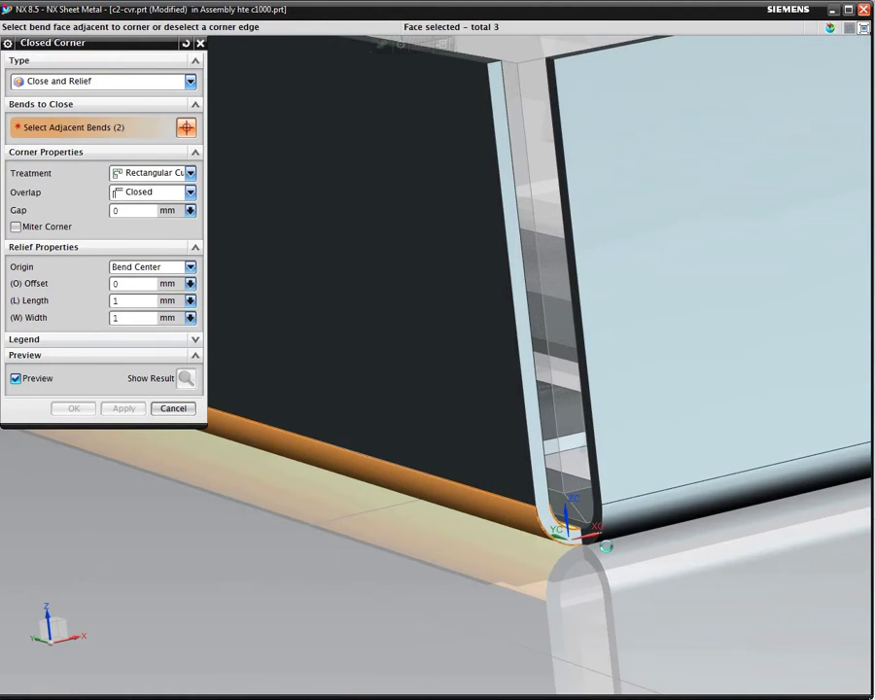
middle_drag(605, 540, 243, 291)
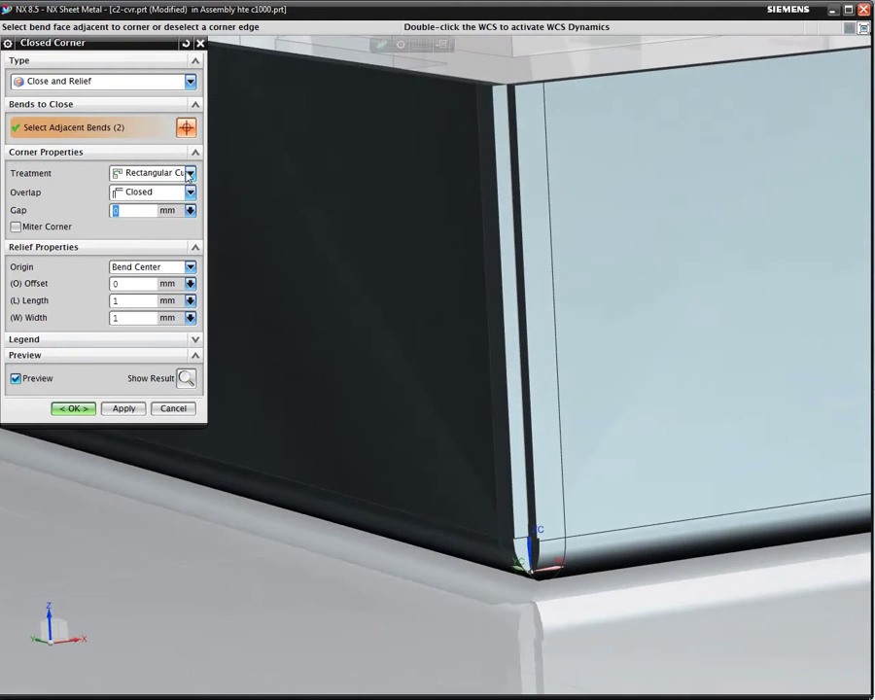
click(189, 173)
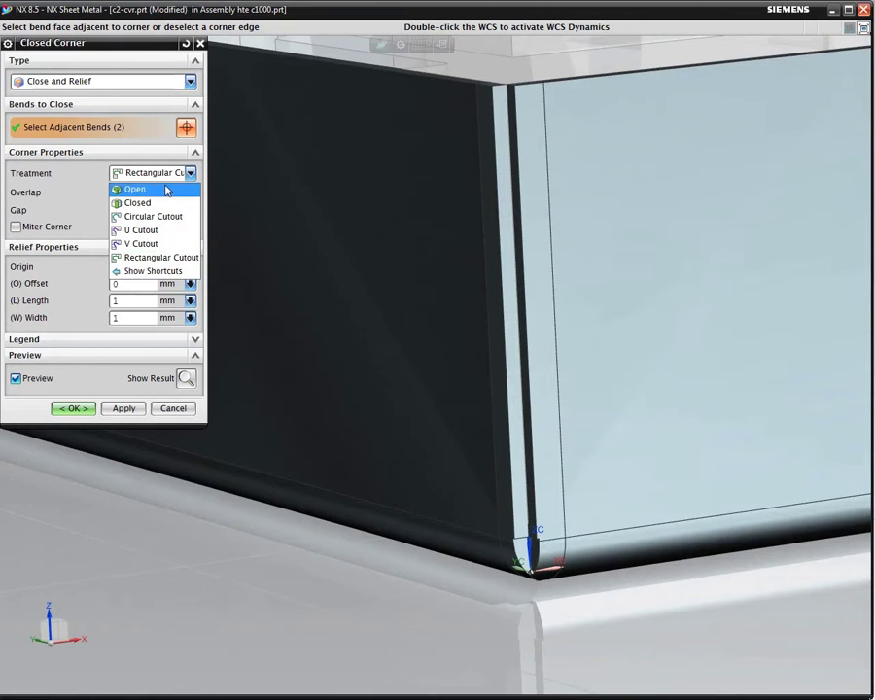
click(164, 190)
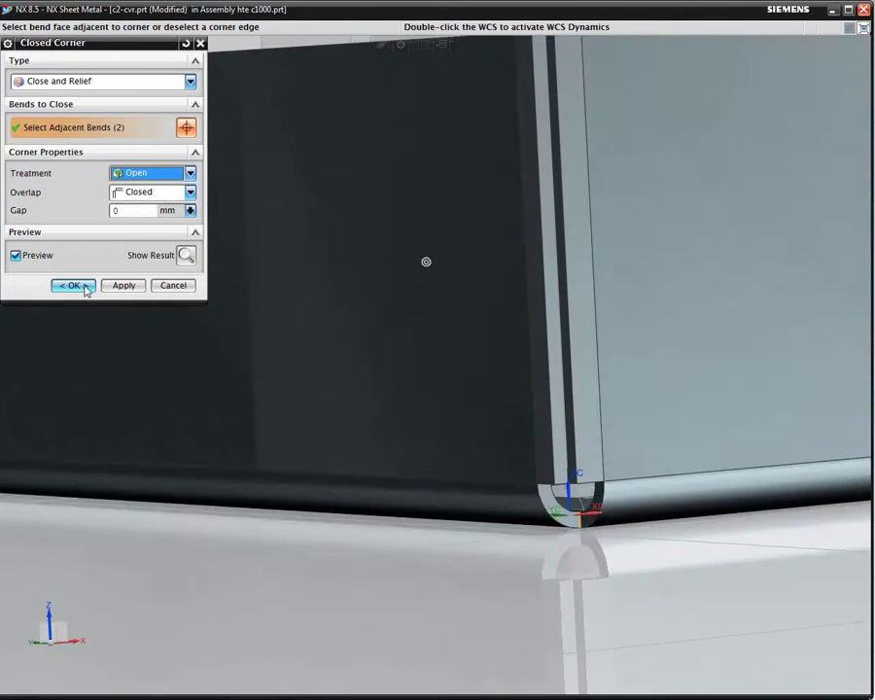
click(83, 287)
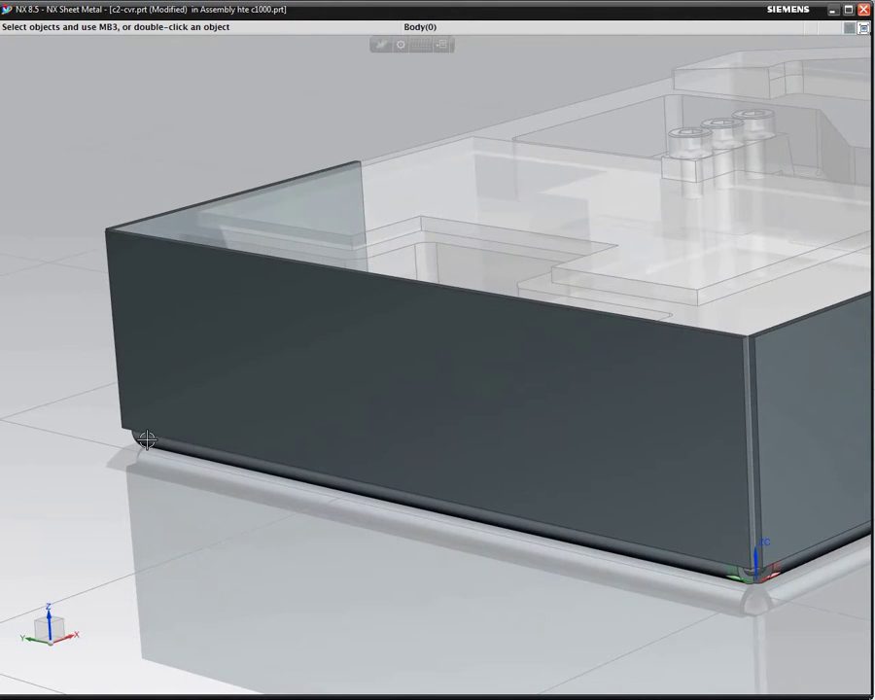
Start a louver and create a sketch for its cut line on the outer face of the cover's long side wall
right_click(148, 439)
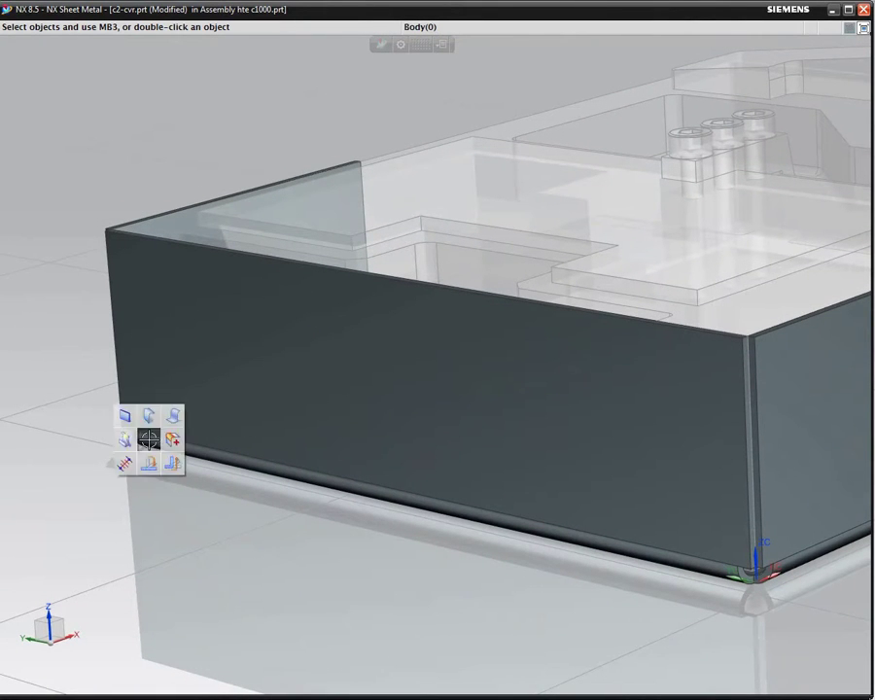
ctrl+shift+middle_click(149, 439)
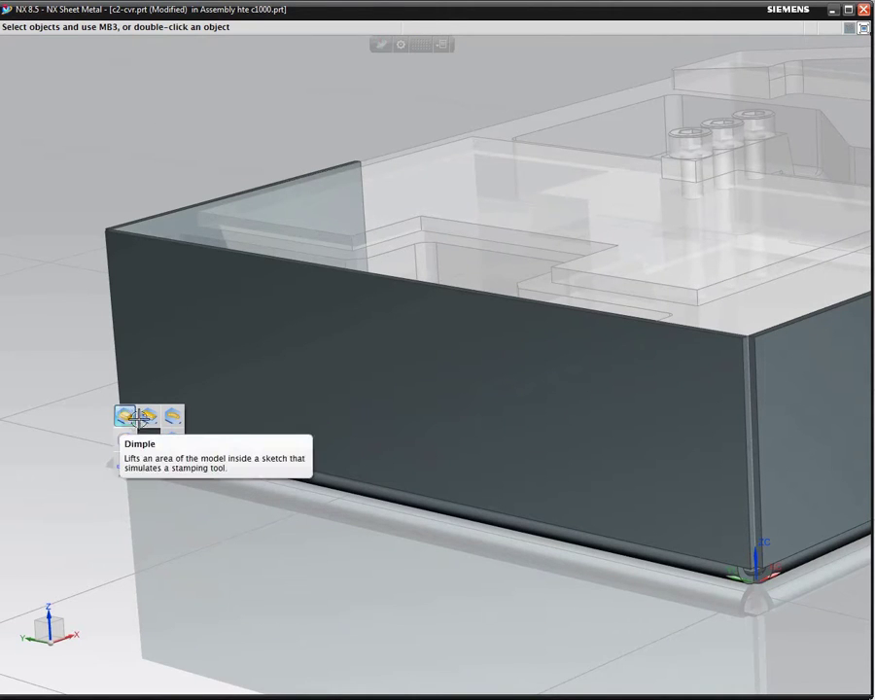
click(148, 416)
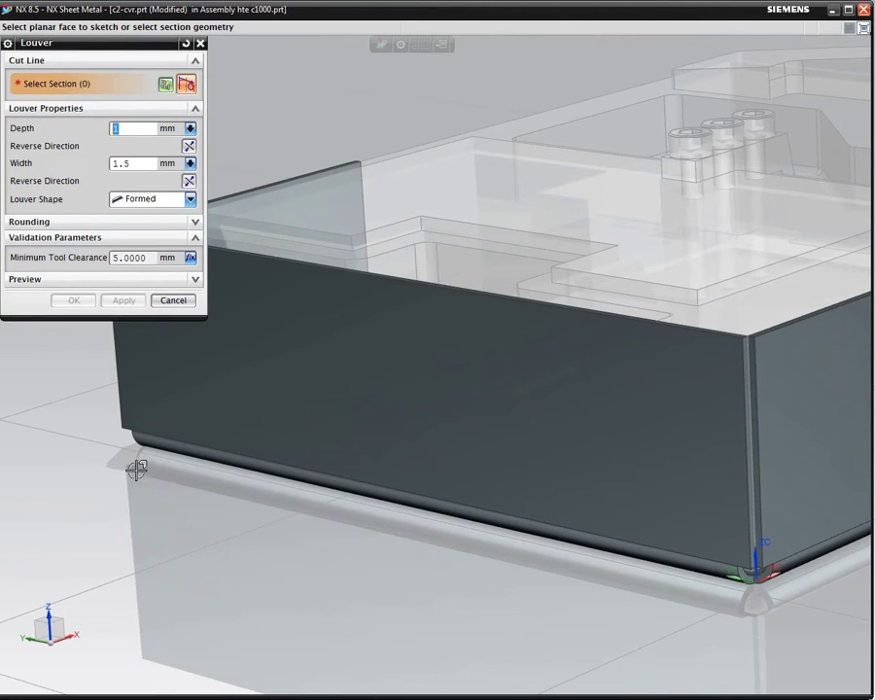
click(165, 83)
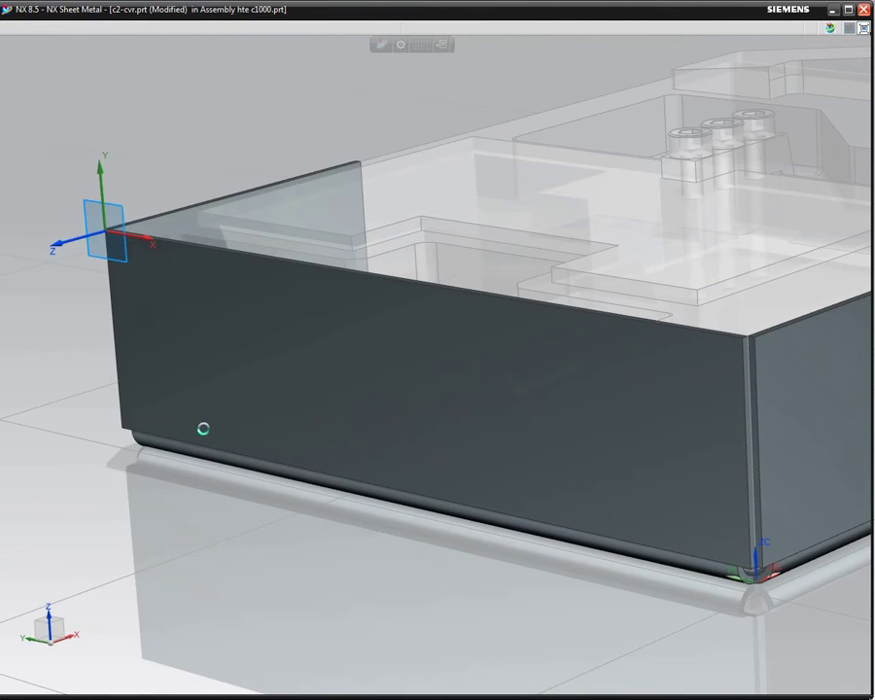
scroll(233, 369, up, 3)
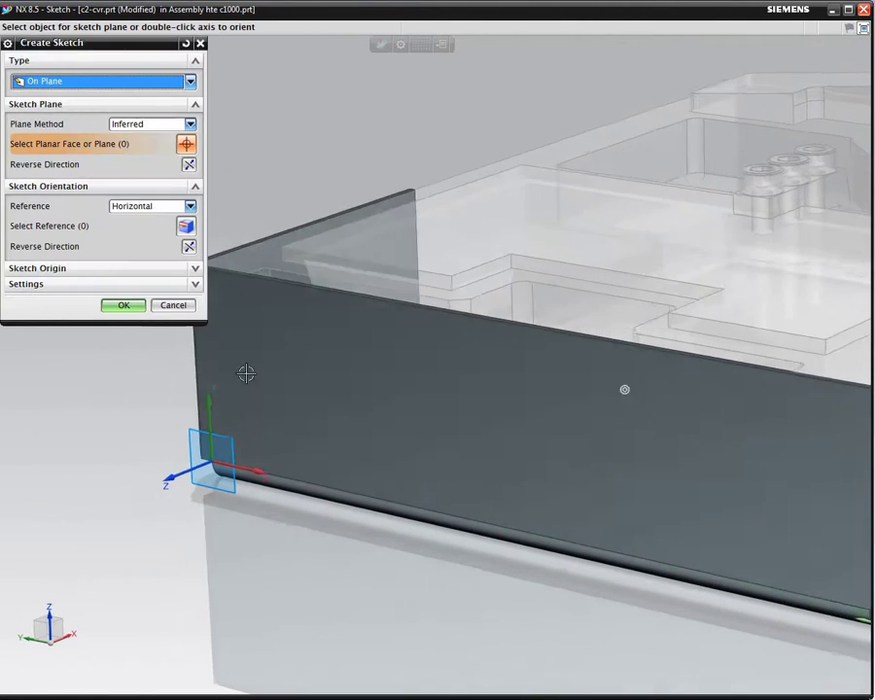
click(280, 350)
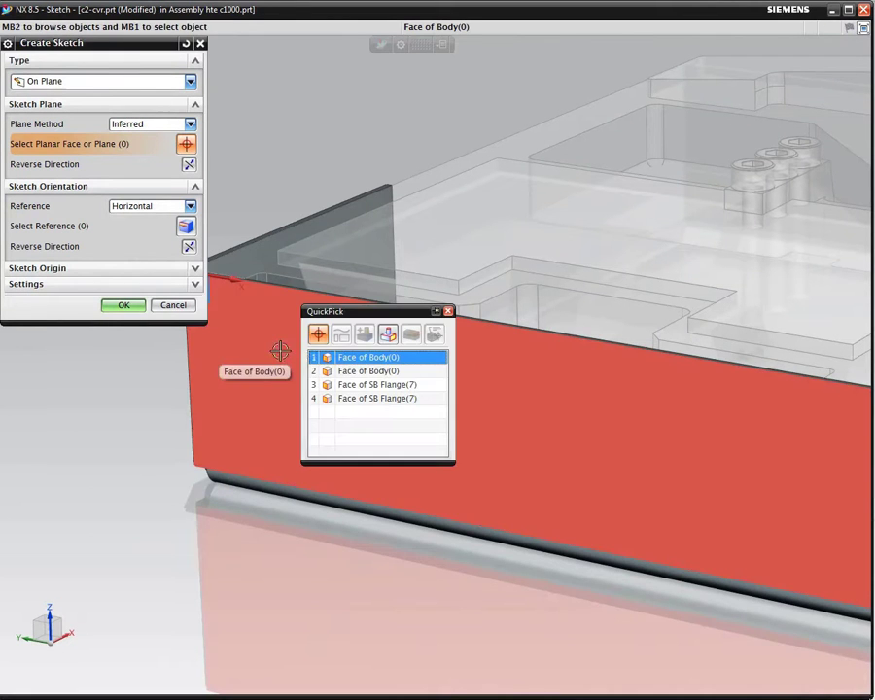
click(344, 356)
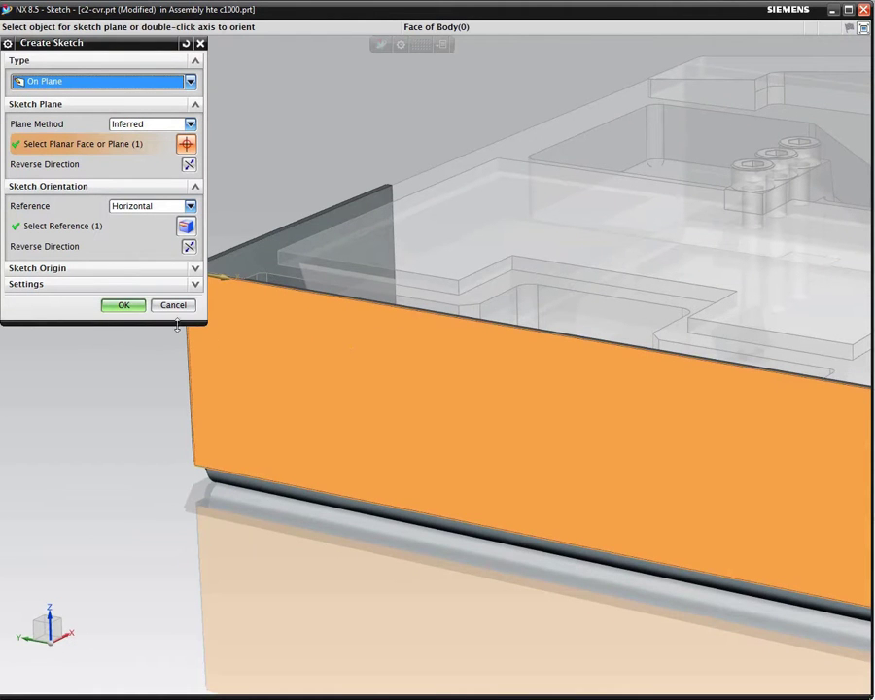
click(123, 306)
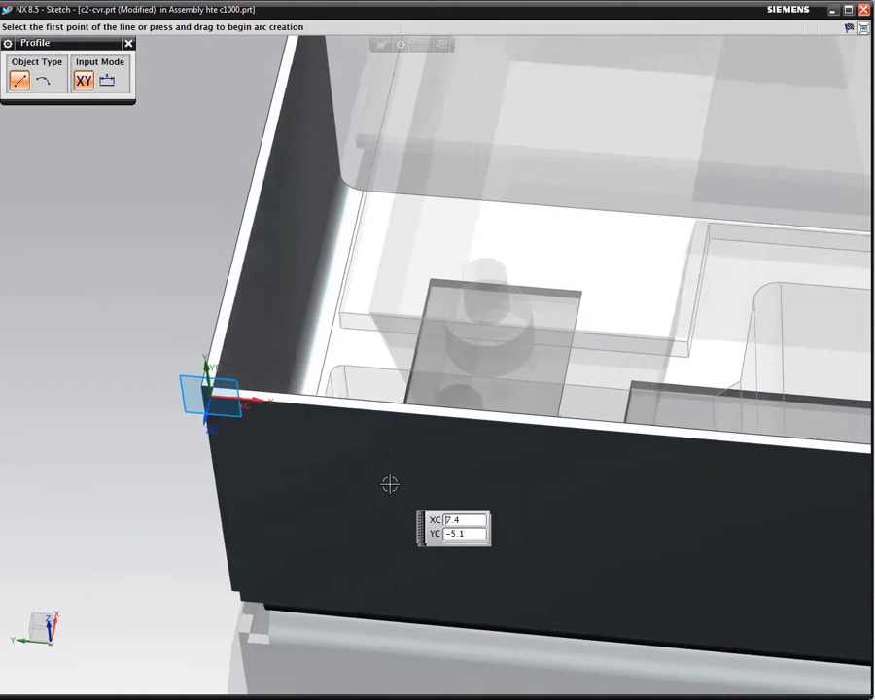
Sketch a horizontal line about 8 mm long near the wall's upper edge, about 6.1 mm from its side edge
click(360, 449)
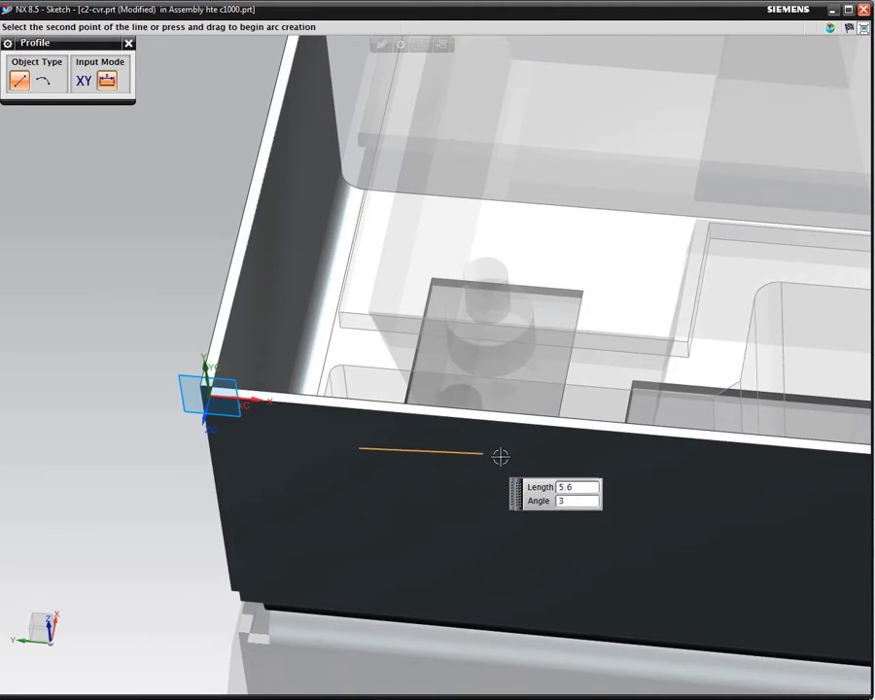
click(549, 468)
middle_click(414, 519)
middle_drag(418, 523, 455, 520)
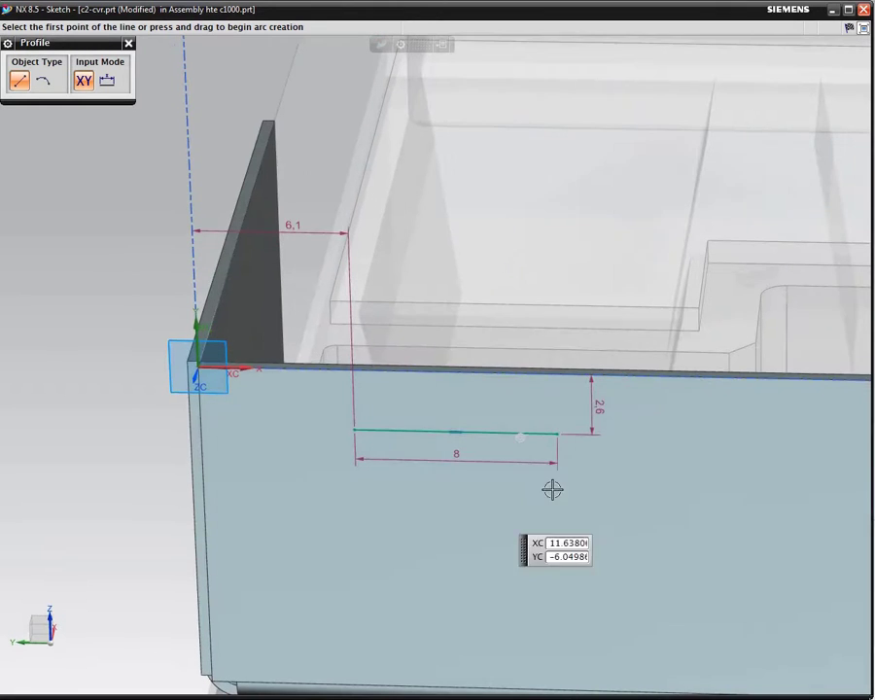
Set the cut line's distance from the wall's upper edge to 2.5 mm and finish the sketch
click(596, 407)
middle_click(579, 482)
middle_click(580, 483)
double_click(592, 408)
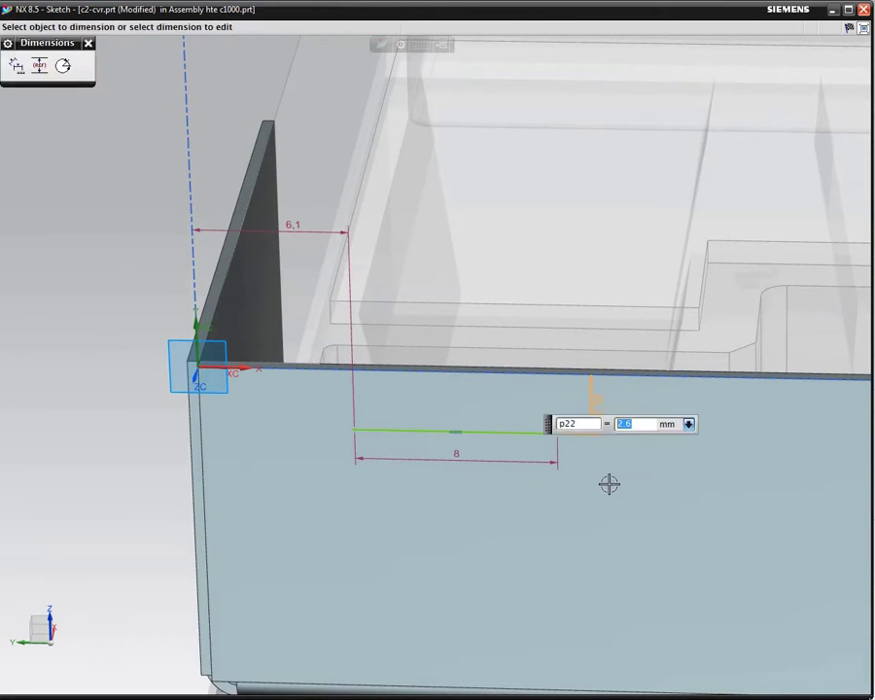
key(Return)
middle_click(607, 486)
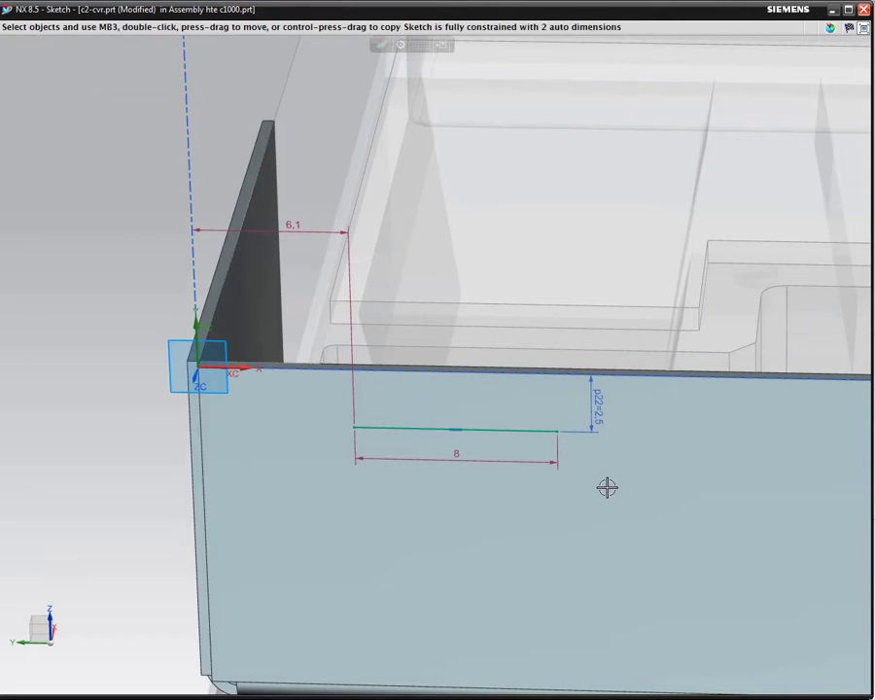
right_click(326, 467)
click(351, 472)
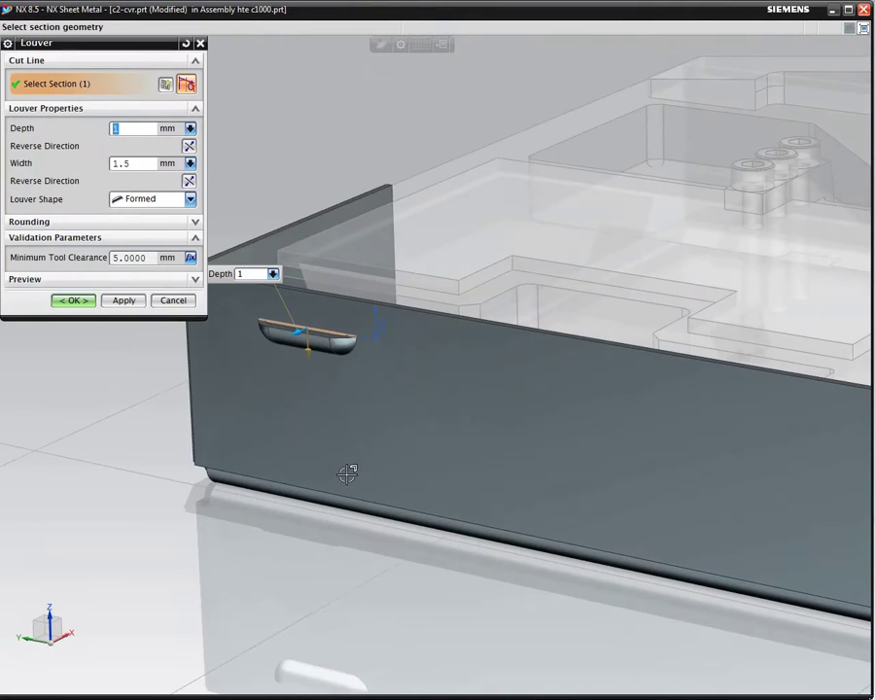
Reverse the louver's width direction toward the wall's upper edge and create the formed louver with 1 mm depth and 1.5 mm width
middle_drag(347, 474, 277, 370)
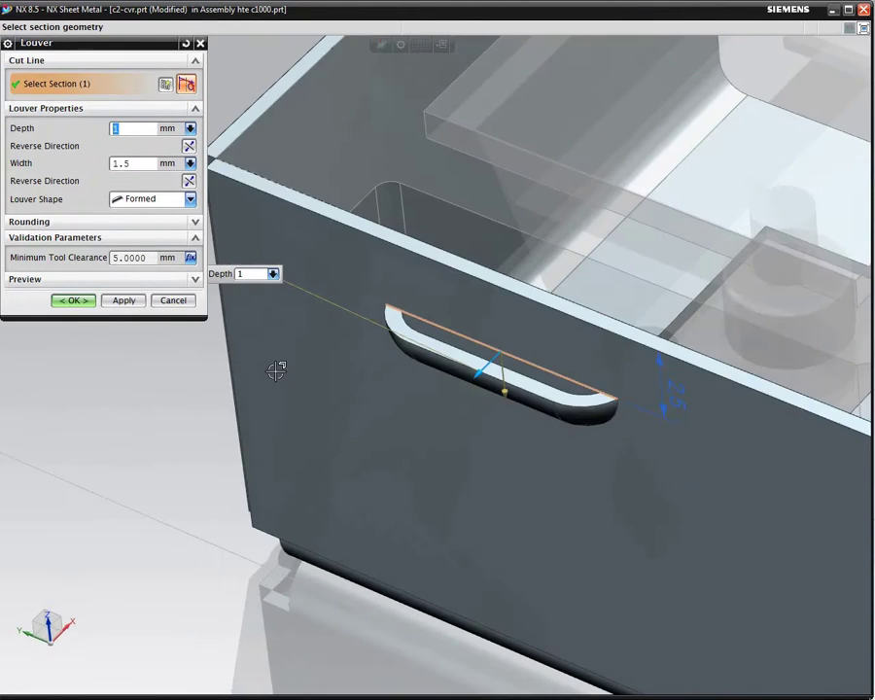
click(189, 181)
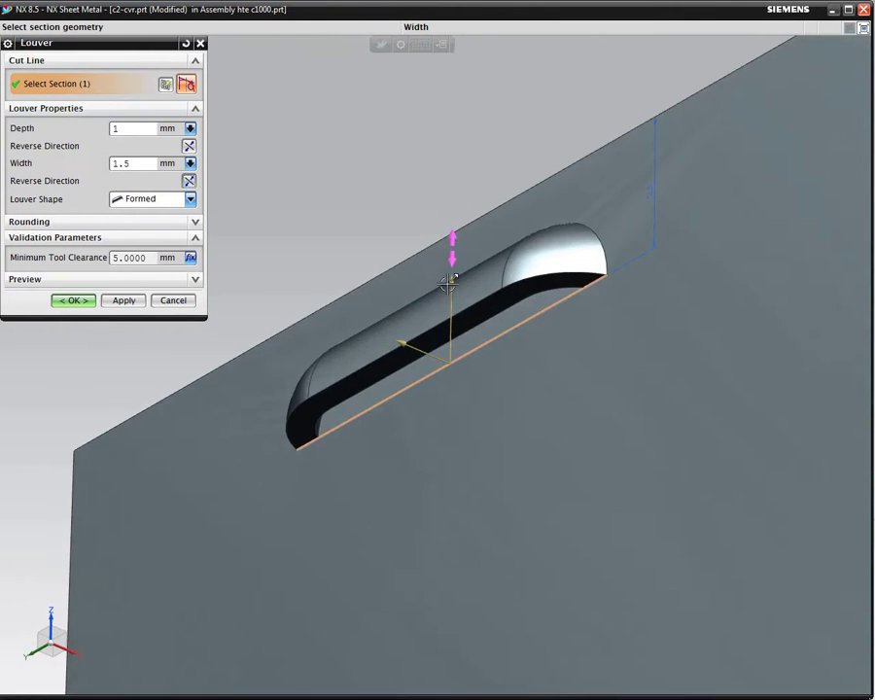
mouse_move(448, 284)
mouse_down()
mouse_move(449, 267)
mouse_move(449, 282)
mouse_up()
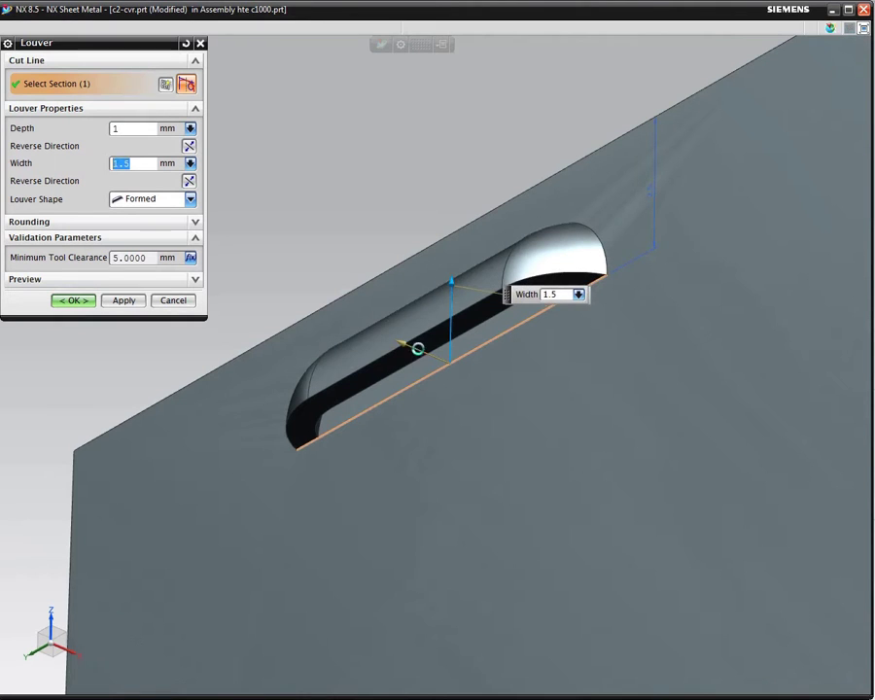
mouse_move(401, 343)
mouse_down()
mouse_move(406, 334)
mouse_move(413, 342)
mouse_move(400, 342)
mouse_up()
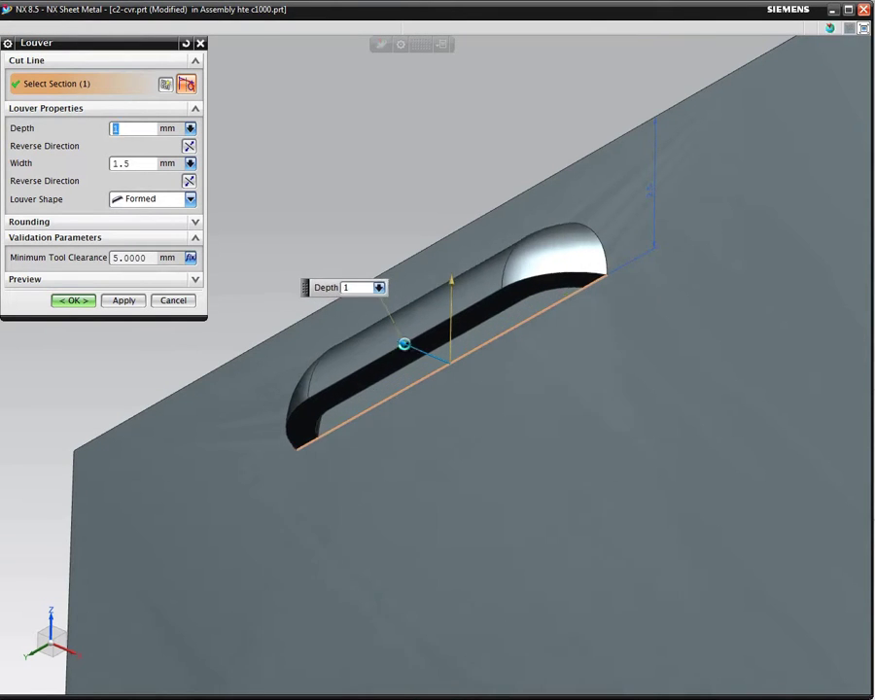
click(86, 304)
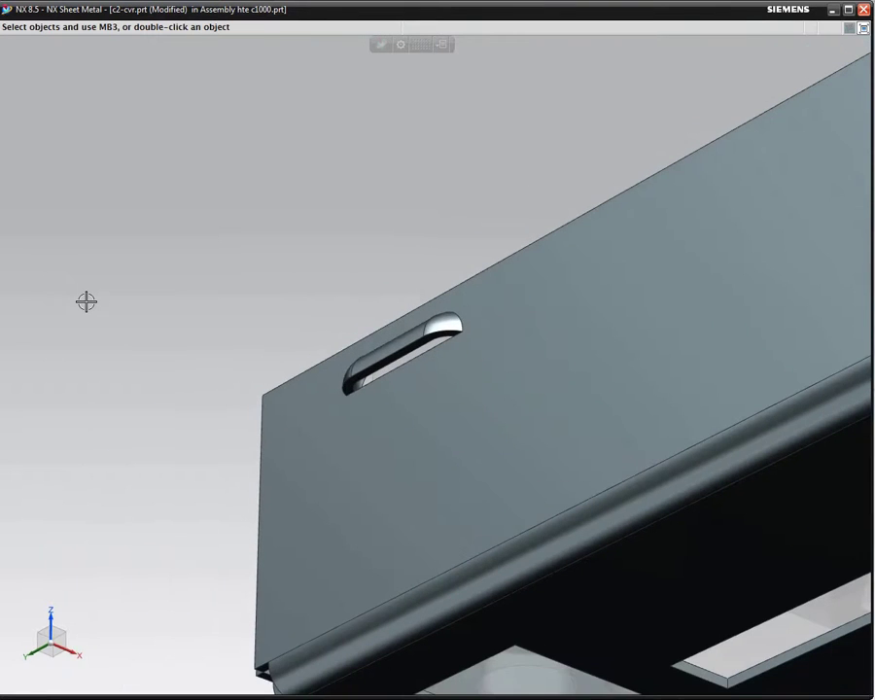
Start a linear Pattern Feature of the louver with the boundary set to None and Symmetric off for the first direction
right_drag(182, 273, 201, 301)
middle_drag(199, 303, 269, 340)
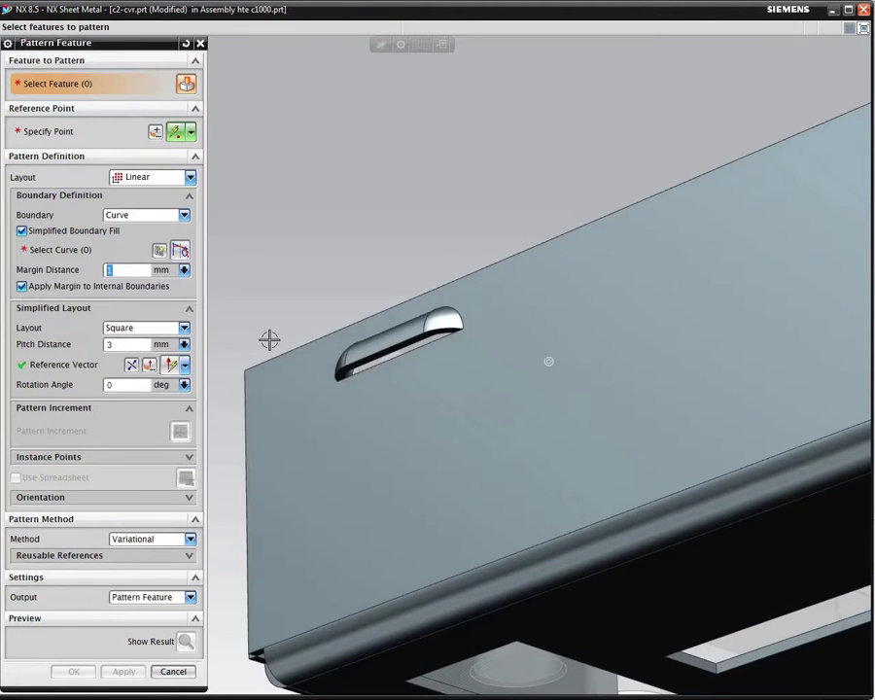
click(367, 351)
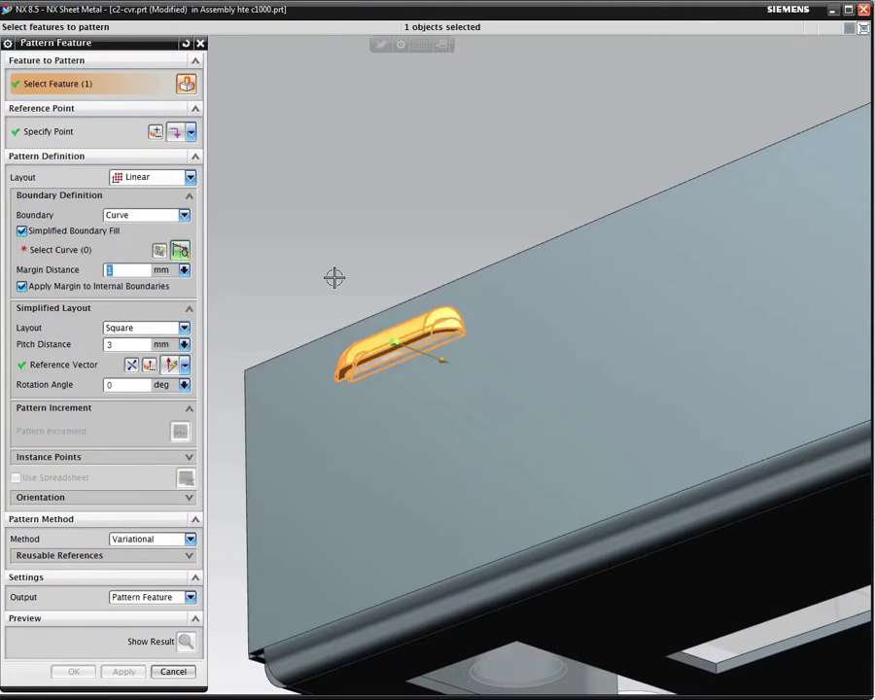
click(184, 216)
click(170, 230)
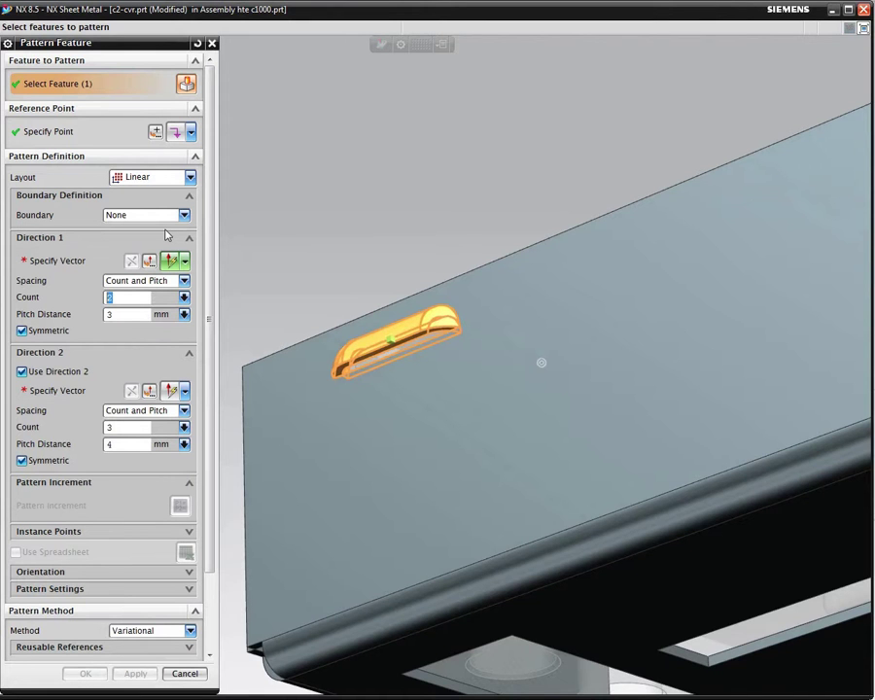
key(F8)
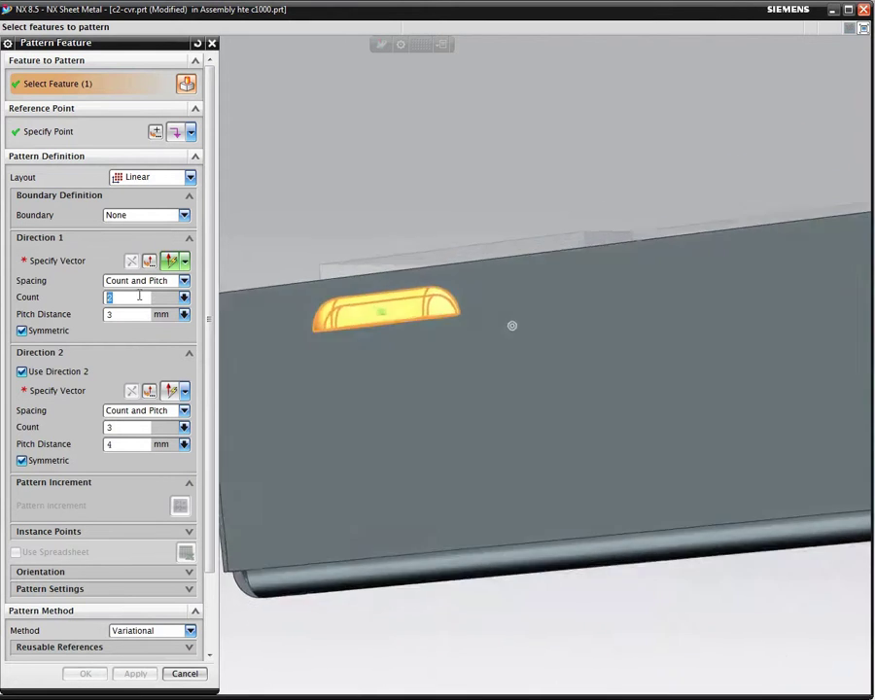
click(21, 331)
key(Home)
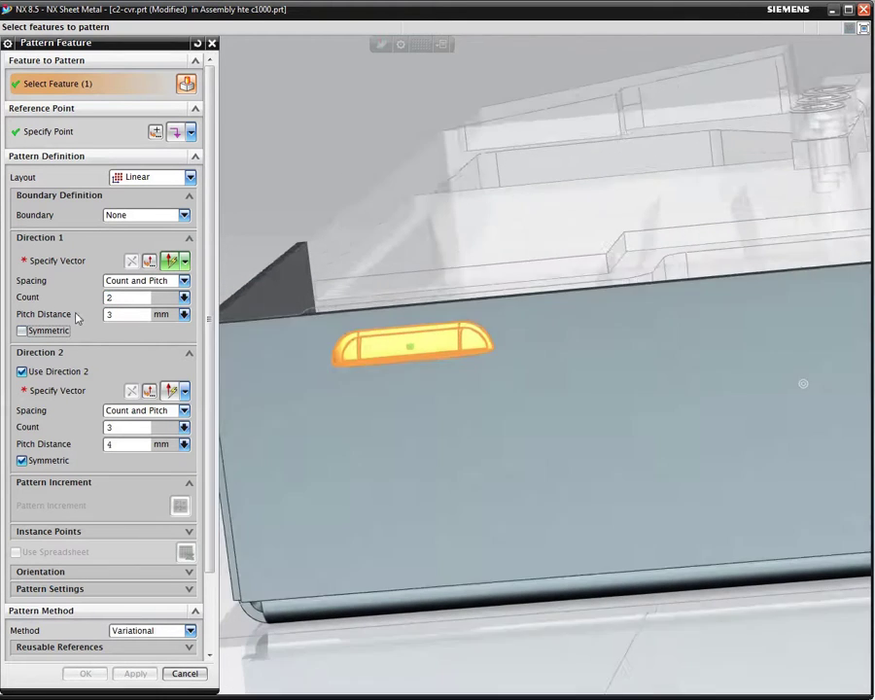
Point the first pattern direction along the wall toward its far end and set its pitch distance to 32 mm
click(74, 258)
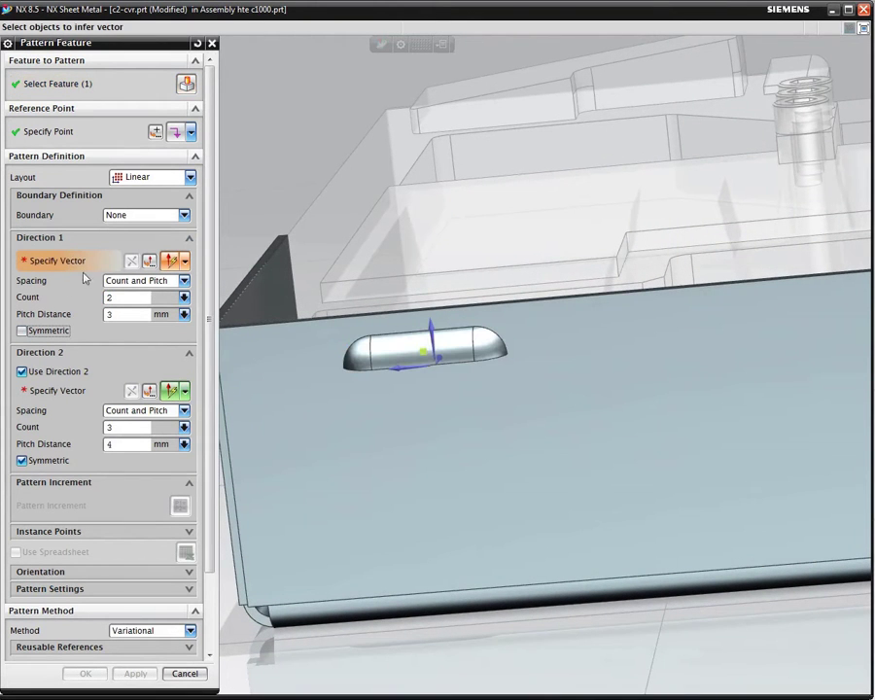
click(394, 369)
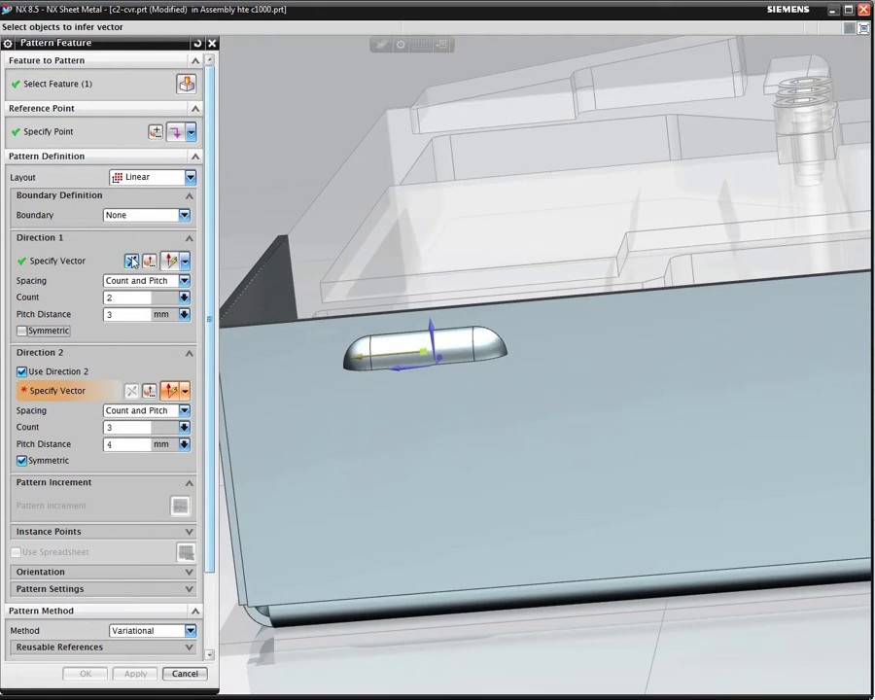
click(133, 262)
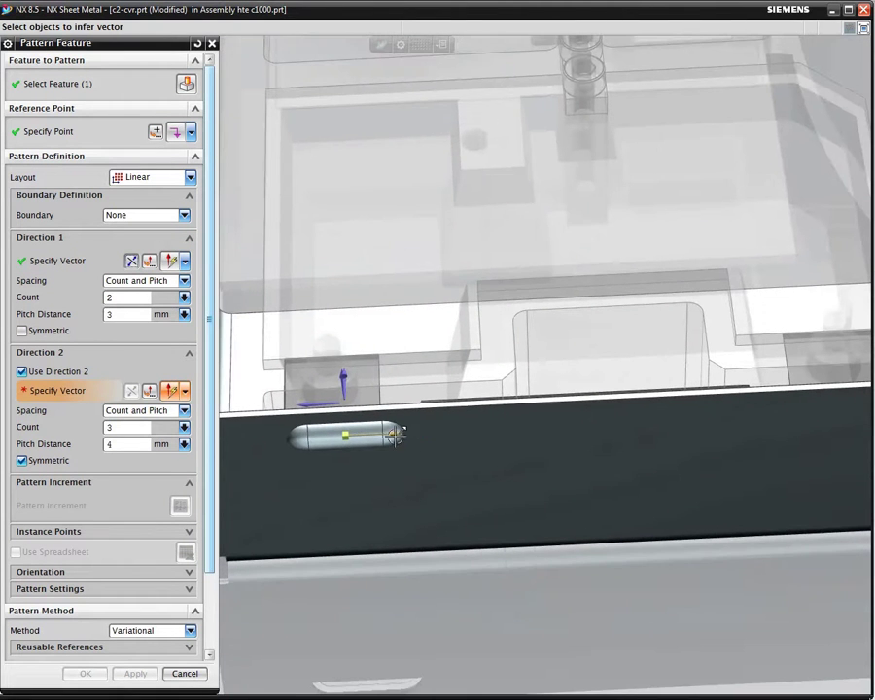
drag(393, 434, 744, 439)
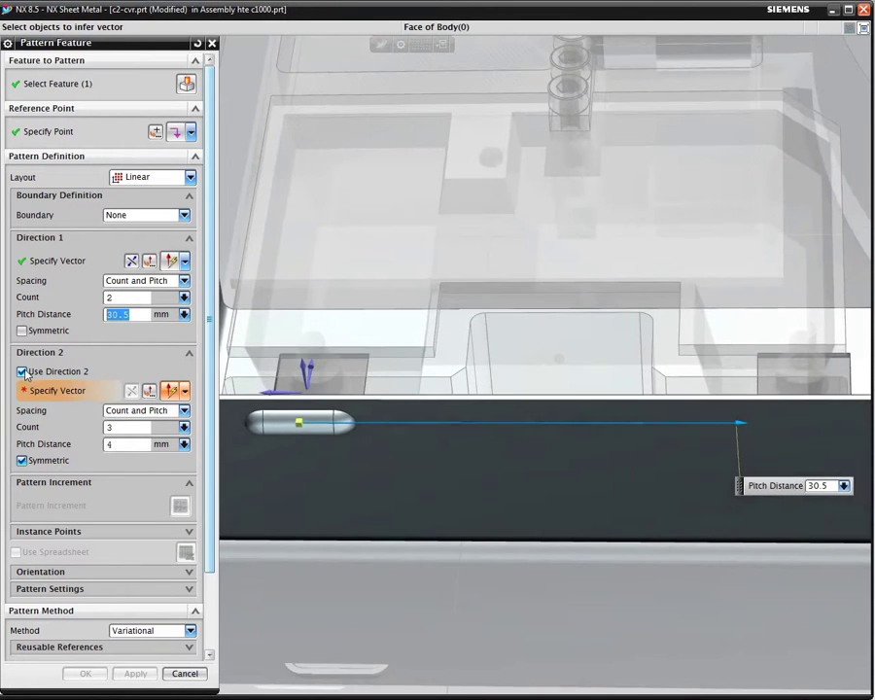
click(23, 373)
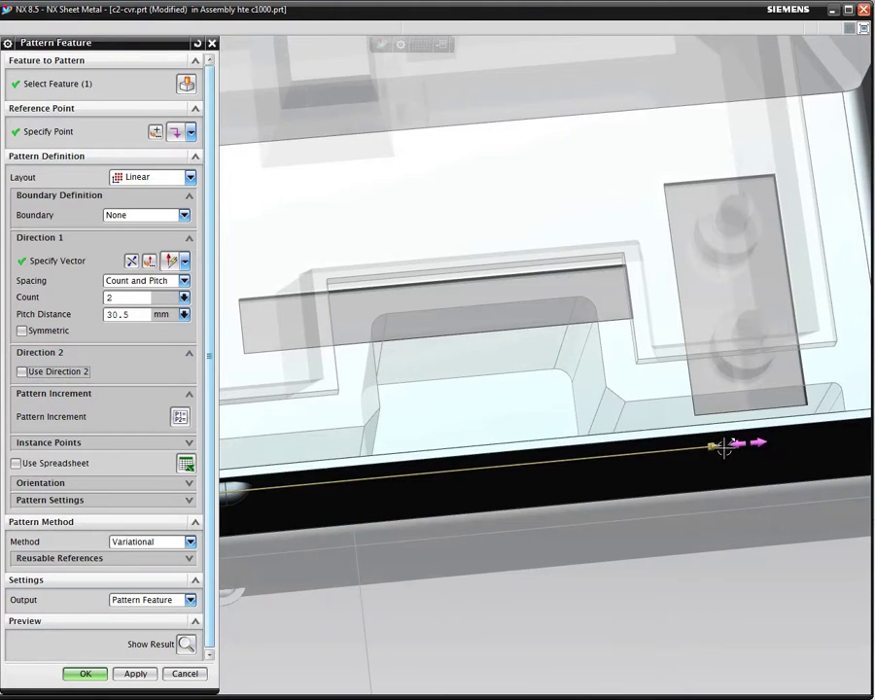
drag(723, 445, 738, 443)
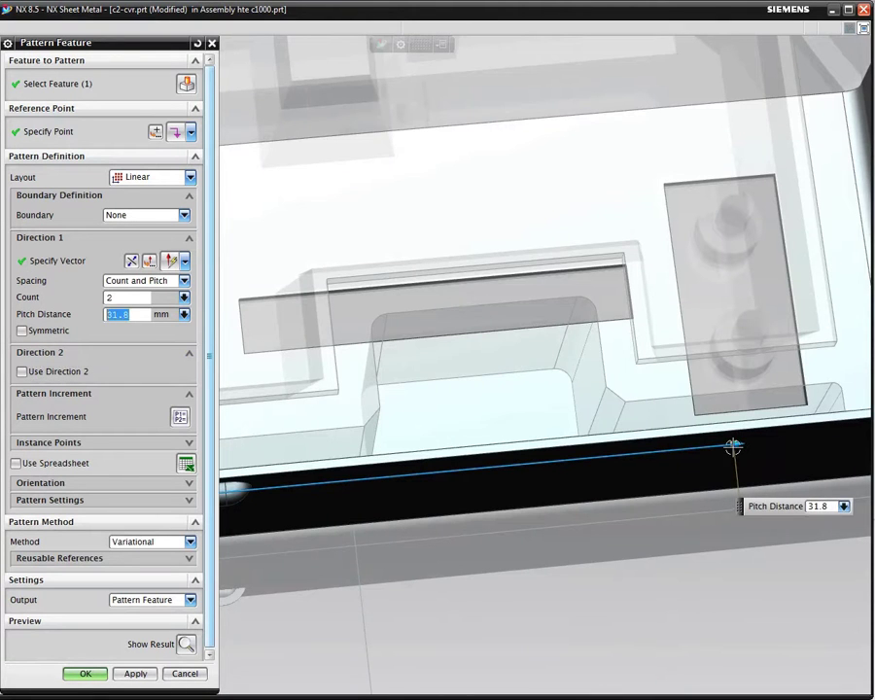
text(32)
key(Return)
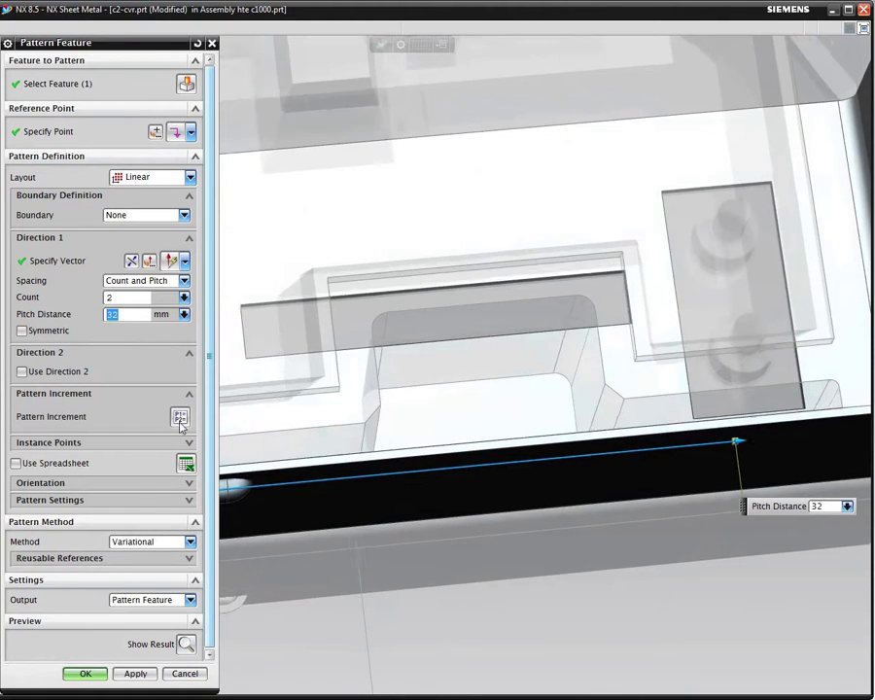
Enable the second pattern direction along the Z-axis, turn off Symmetric, and reverse it to run down the wall
click(23, 373)
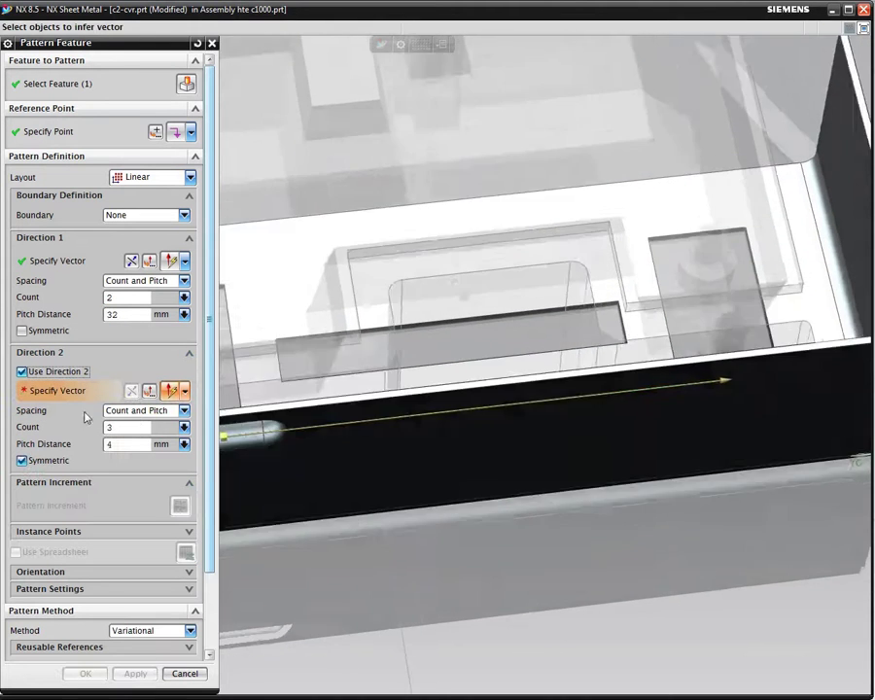
click(292, 297)
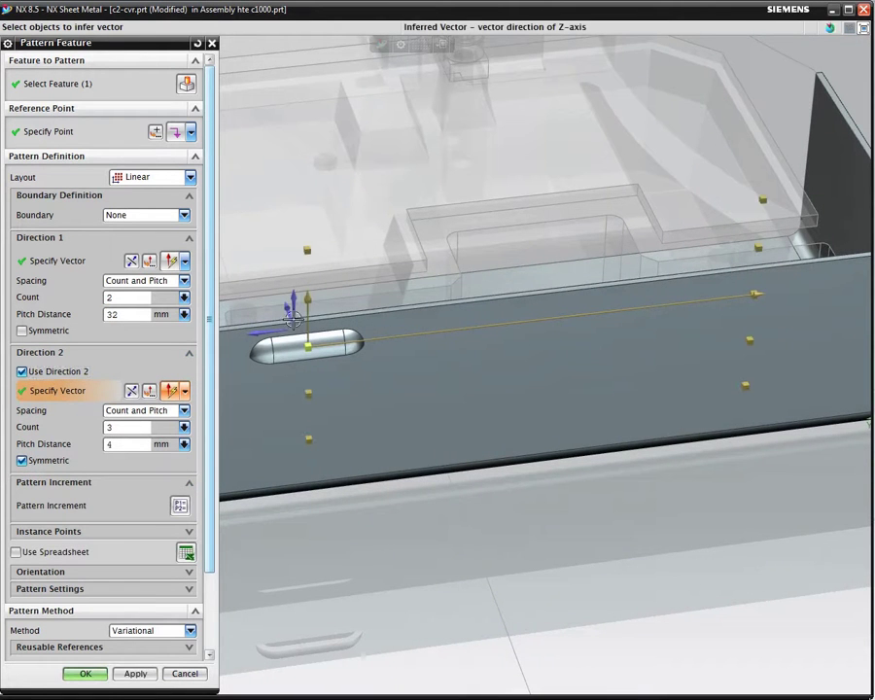
click(21, 461)
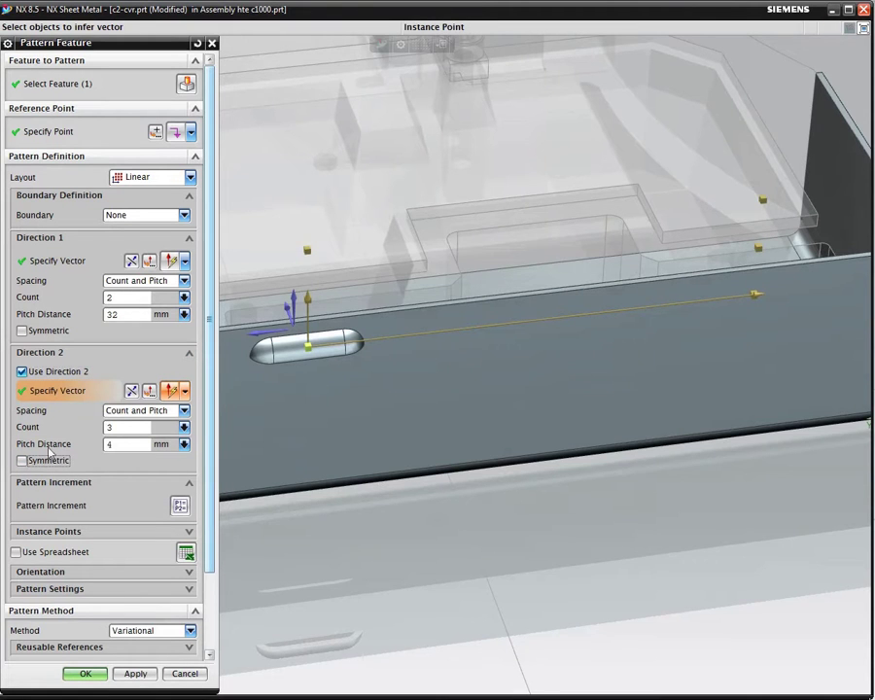
click(133, 391)
middle_drag(243, 443, 256, 443)
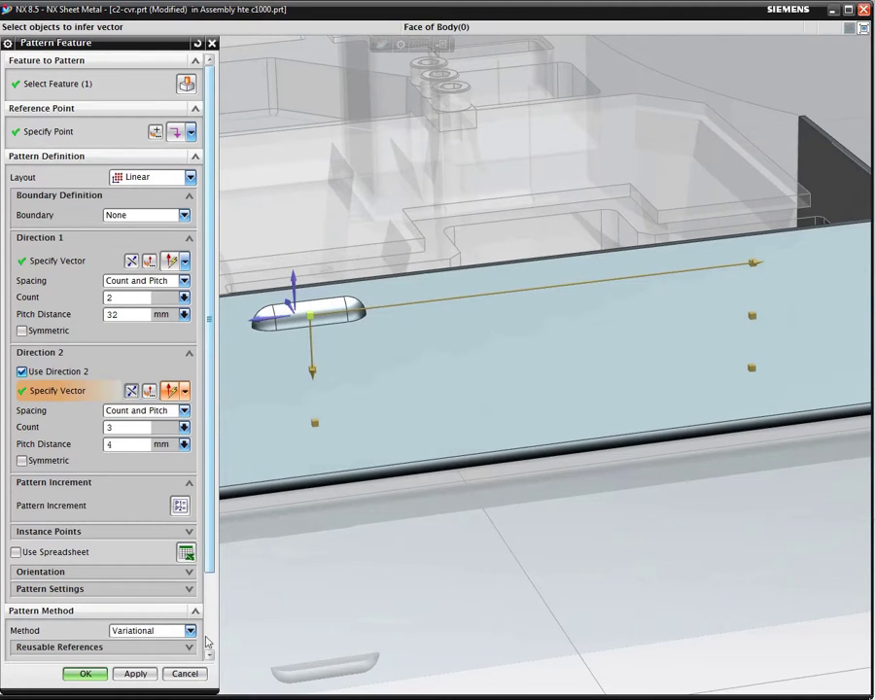
scroll(207, 575, down, 3)
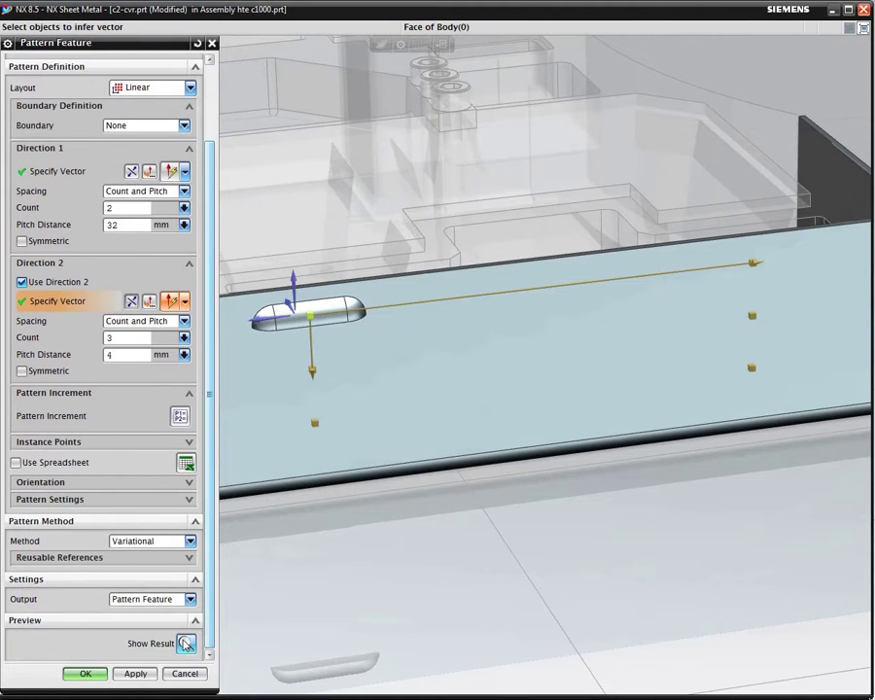
Preview the louver pattern of 2 by 3 instances and create it
click(185, 642)
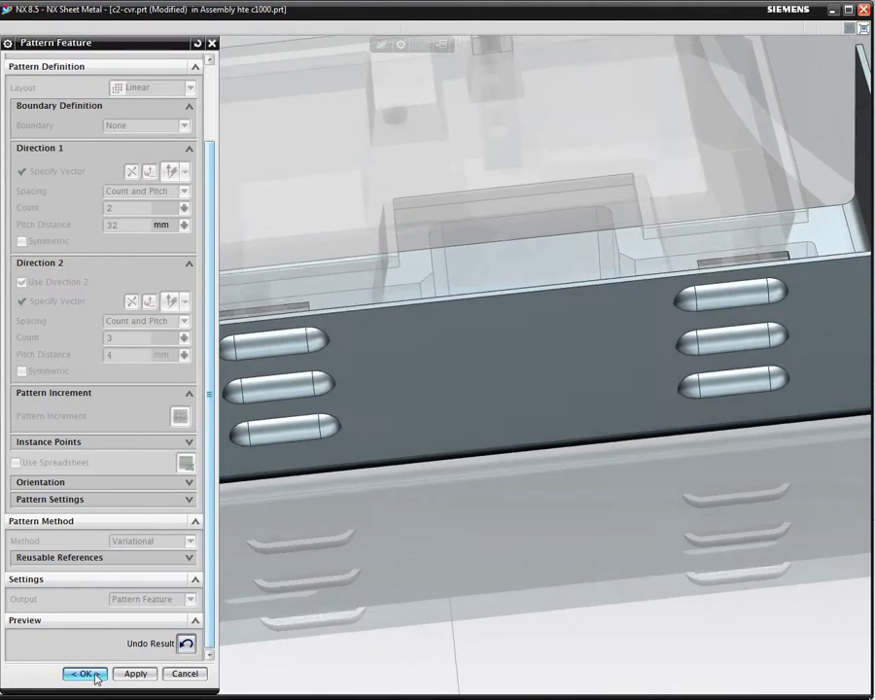
click(94, 672)
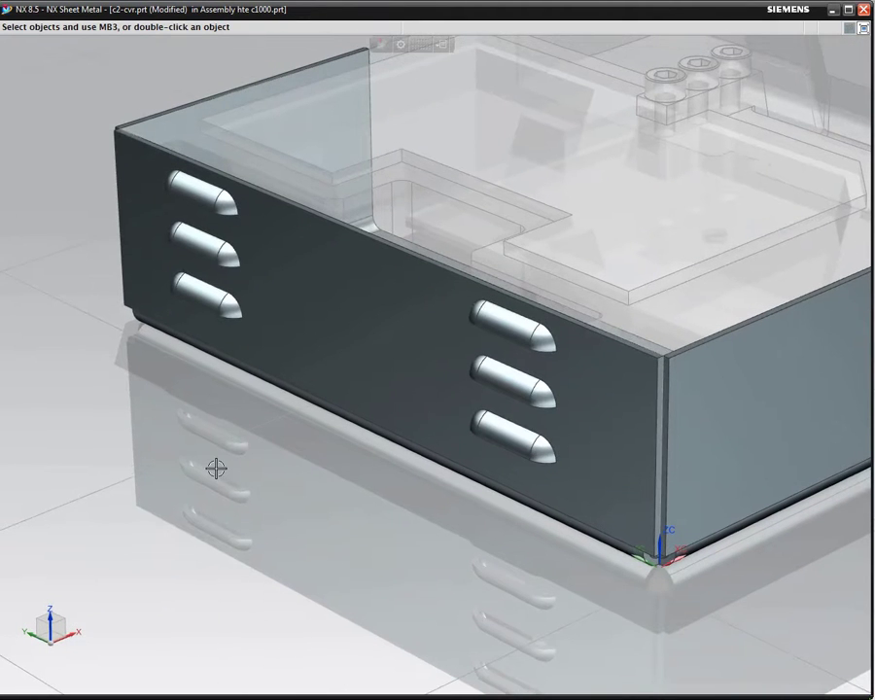
Unbend all bends of the c2-cvr cover with the outer base face held stationary
right_click(216, 467)
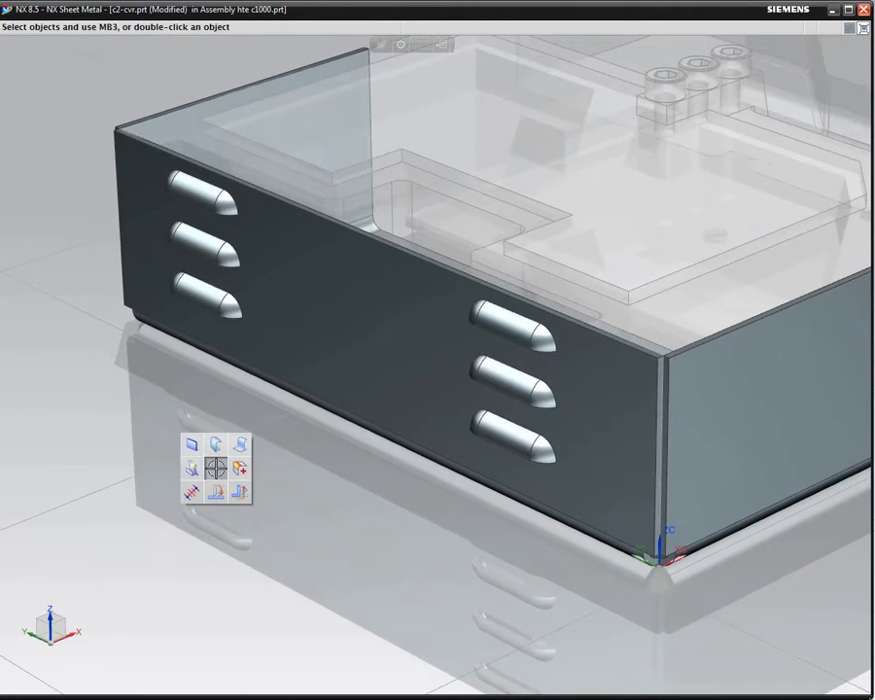
click(216, 489)
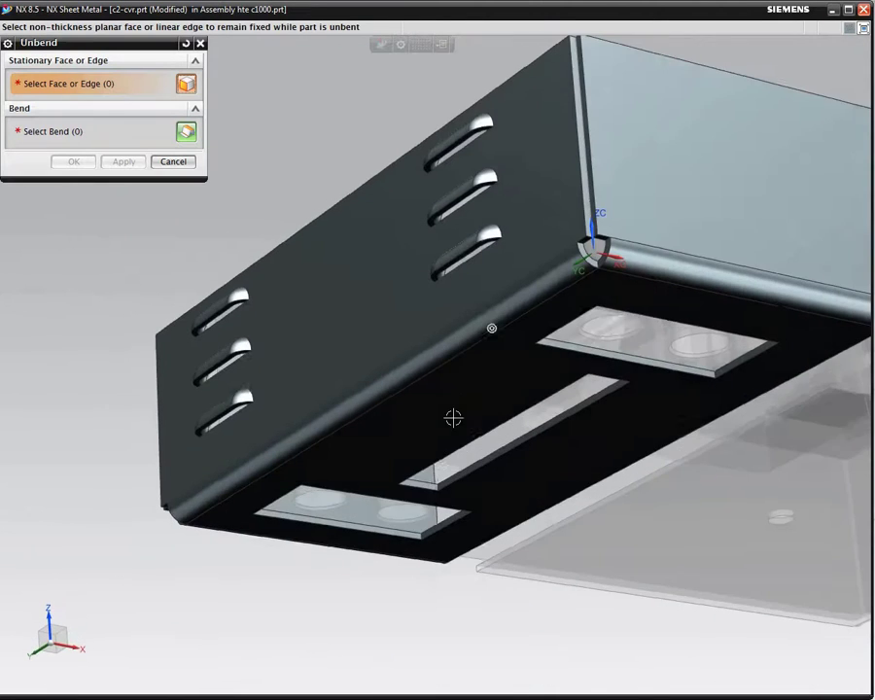
click(432, 418)
middle_drag(432, 418, 352, 457)
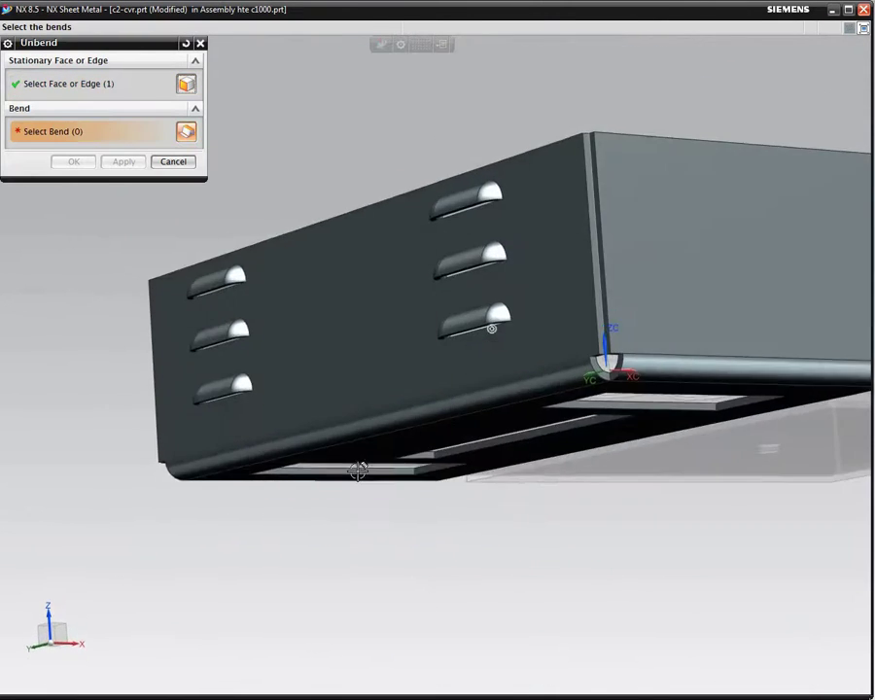
click(375, 426)
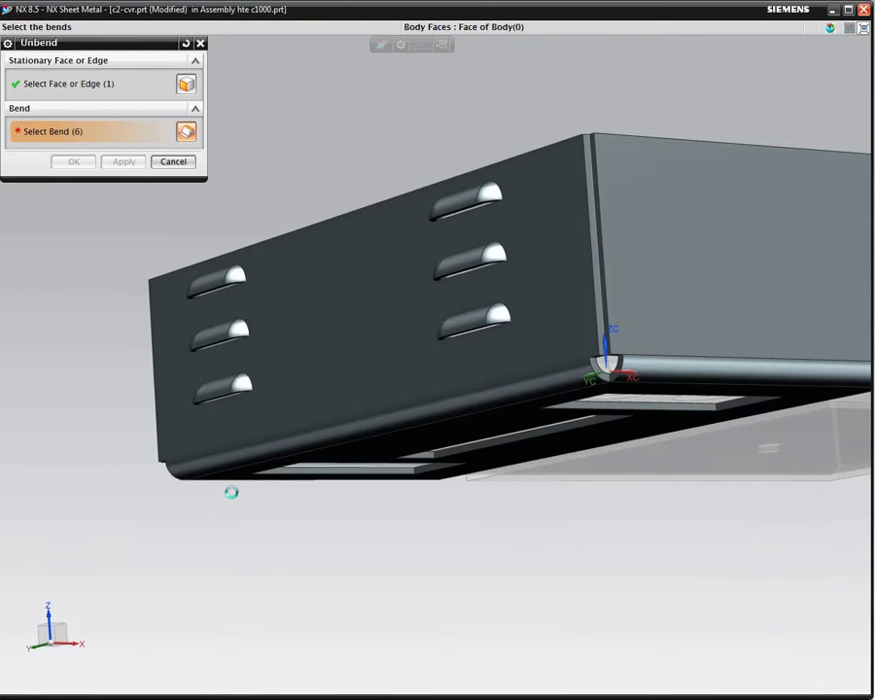
middle_drag(231, 490, 206, 449)
click(74, 163)
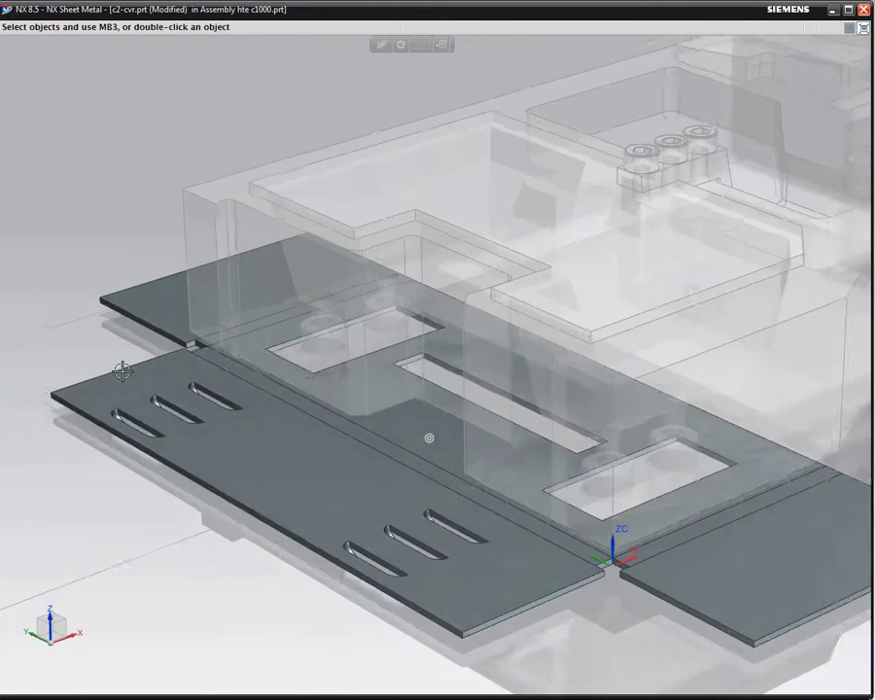
middle_drag(123, 371, 111, 398)
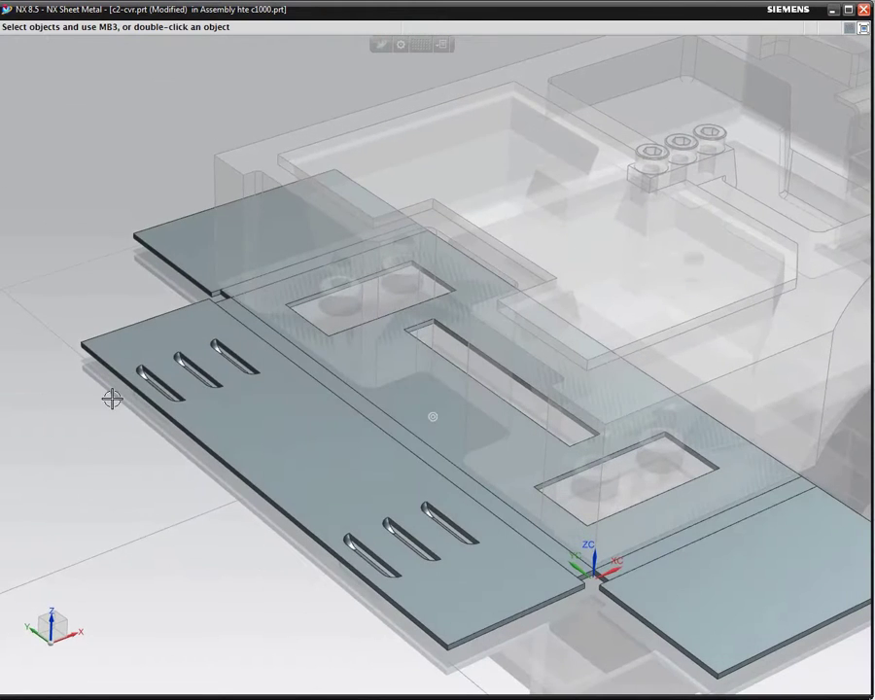
Start a Dimple and create its section sketch on the flattened cover's base face with horizontal reference
right_click(104, 486)
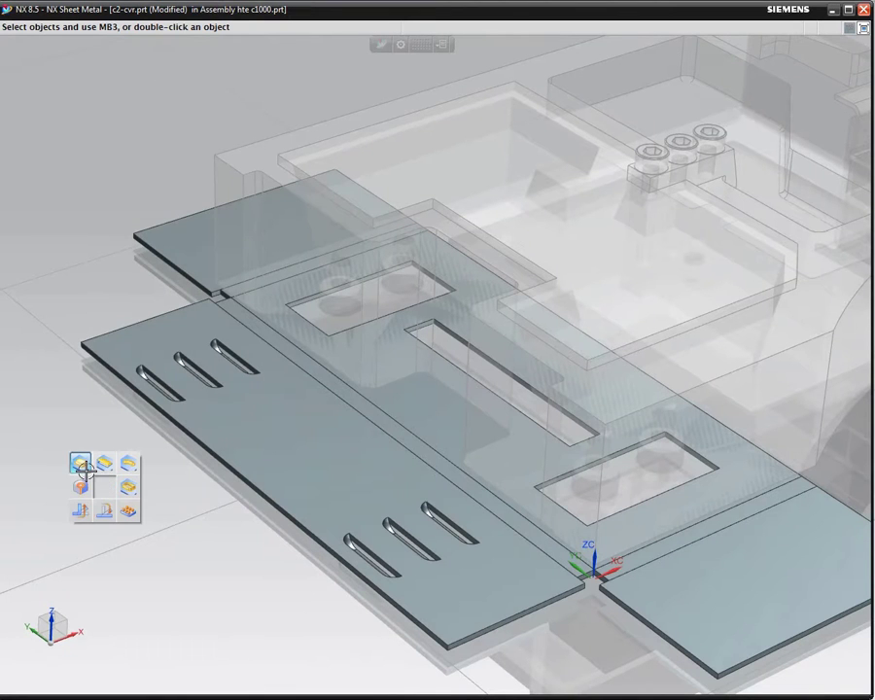
click(81, 465)
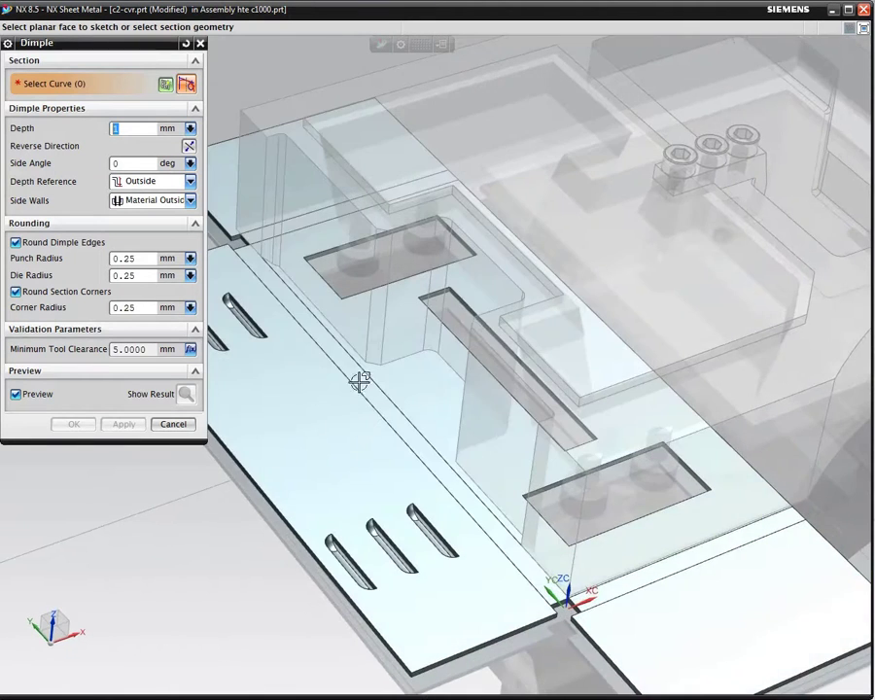
click(185, 85)
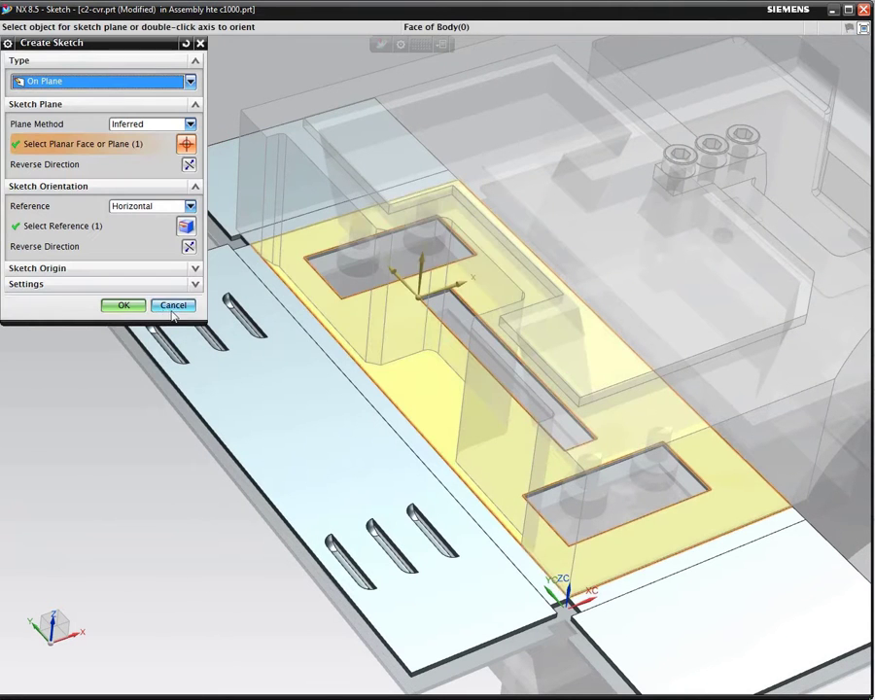
click(121, 305)
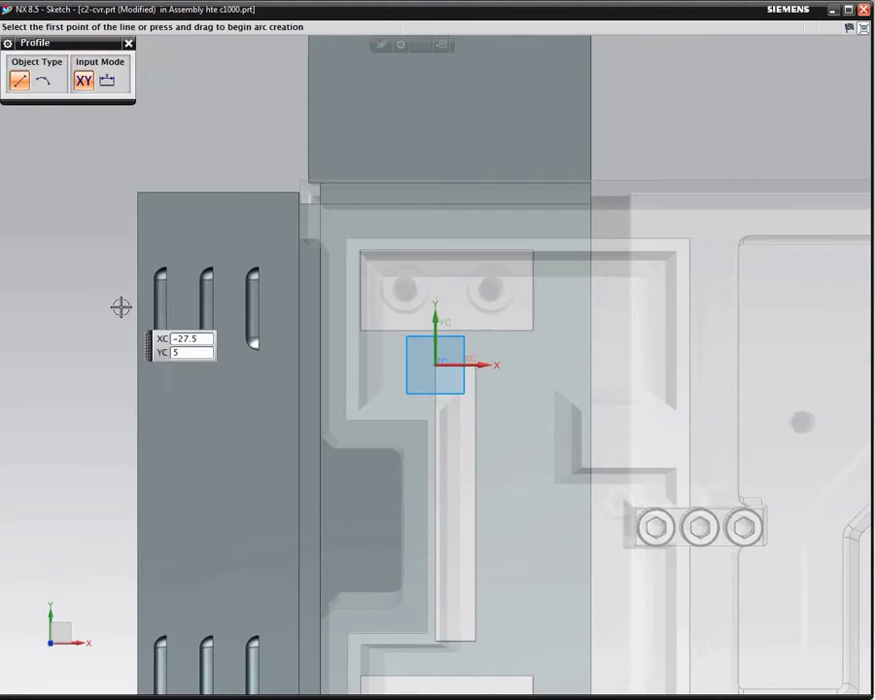
Sketch a 14 by 8 mm rectangle across the bend between the two louver groups and finish the sketch
right_click(93, 319)
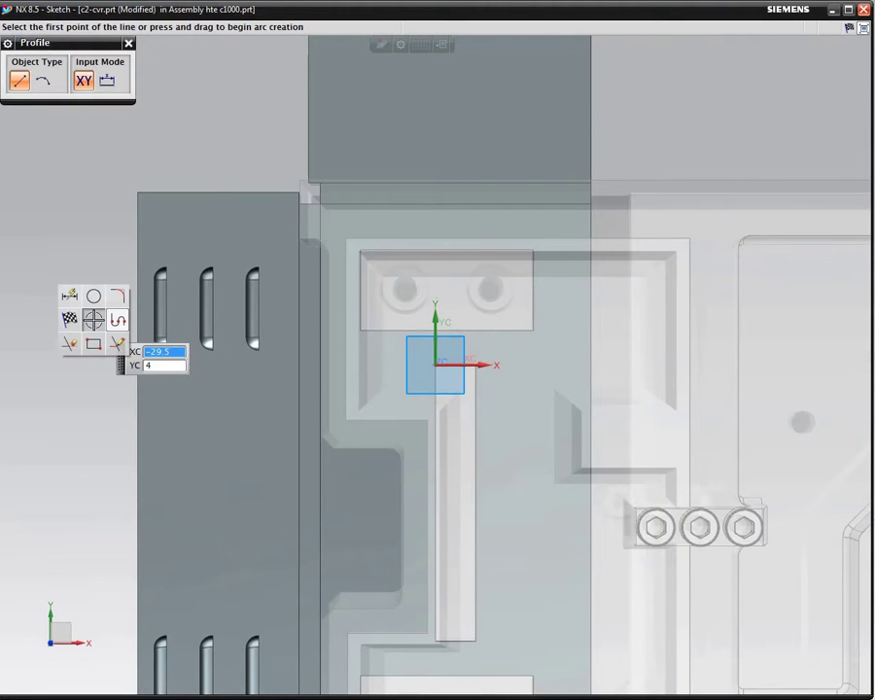
click(93, 343)
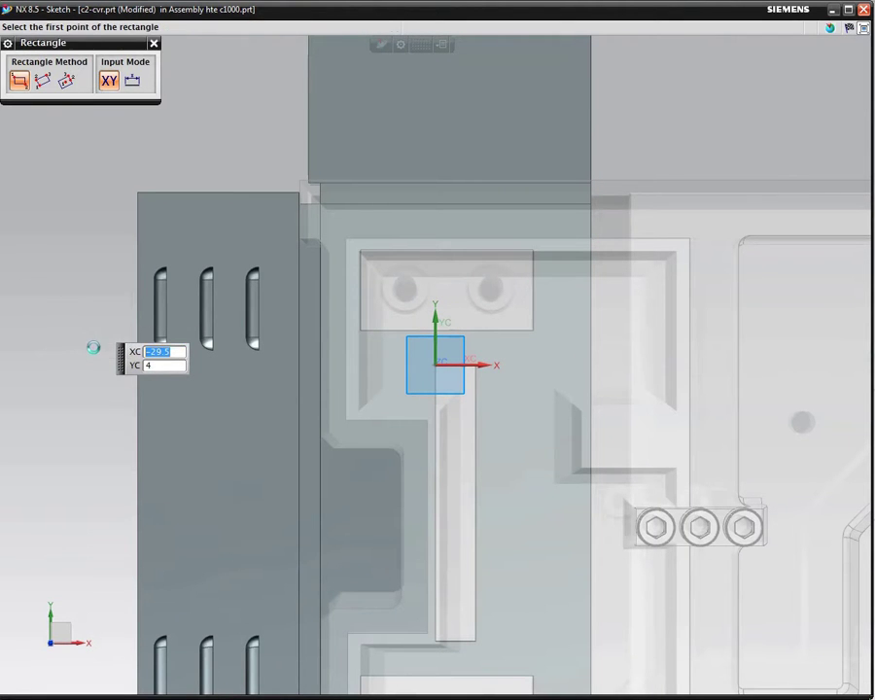
click(365, 559)
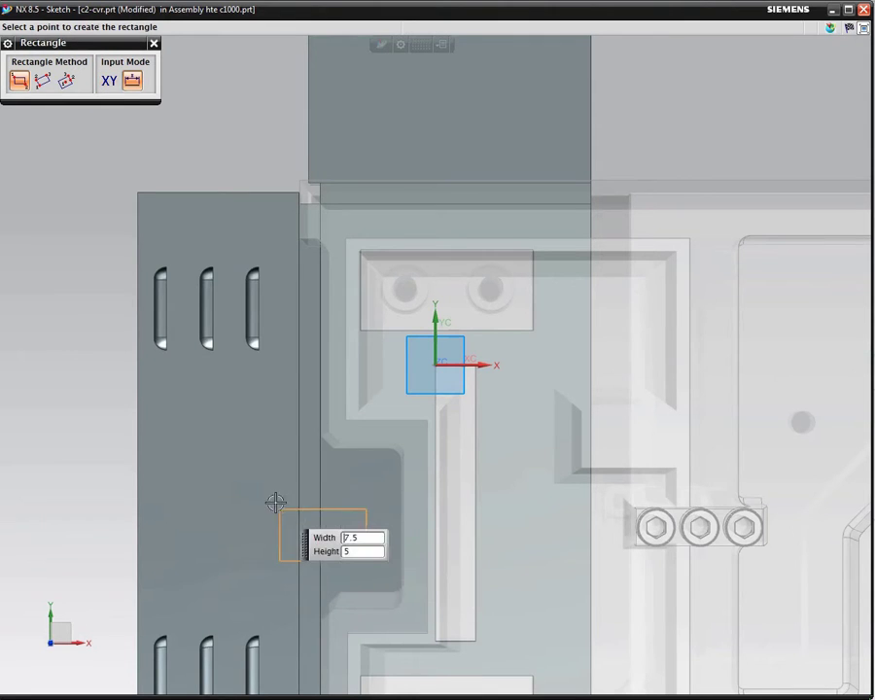
click(205, 470)
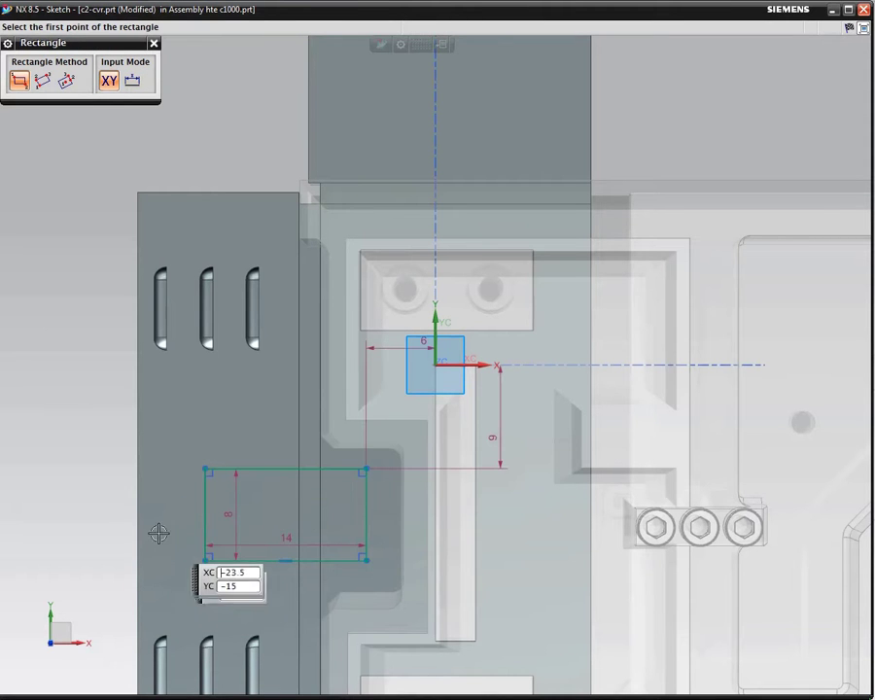
right_click(64, 383)
click(93, 394)
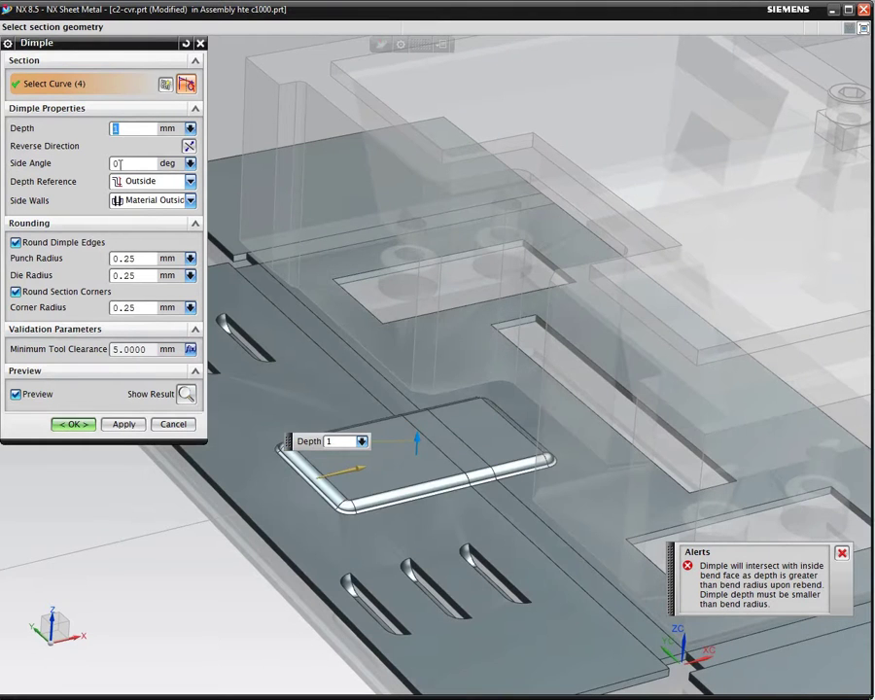
Set the dimple's depth to 0.75 mm, reverse its direction to point downward, and create it
click(126, 130)
text(.75)
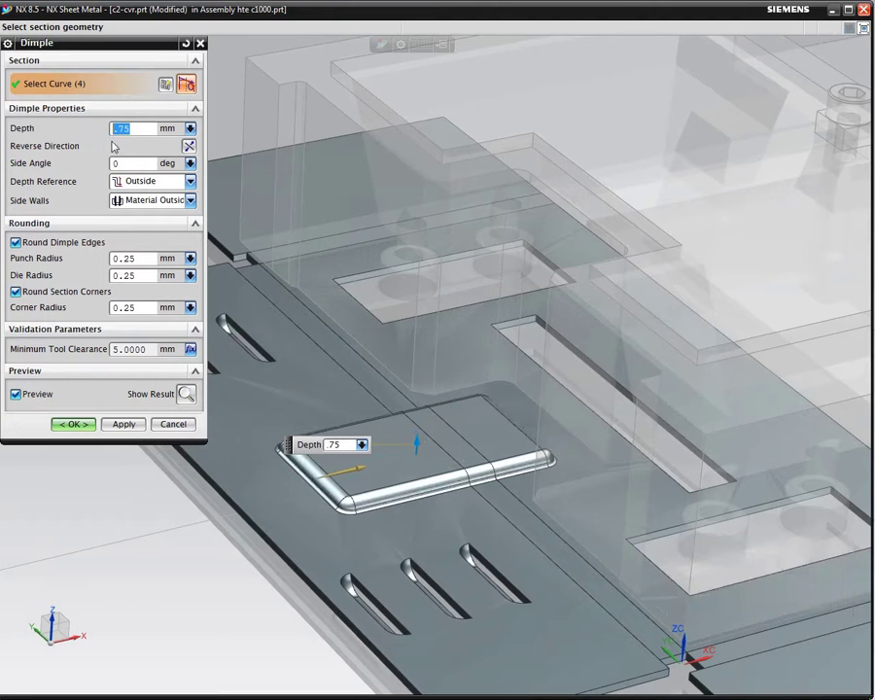
click(188, 146)
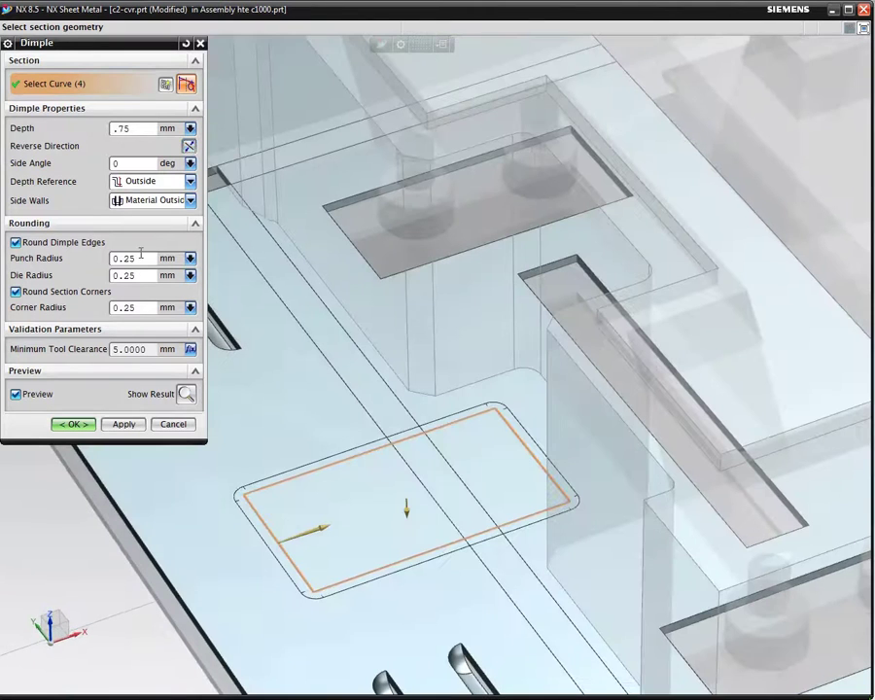
click(75, 424)
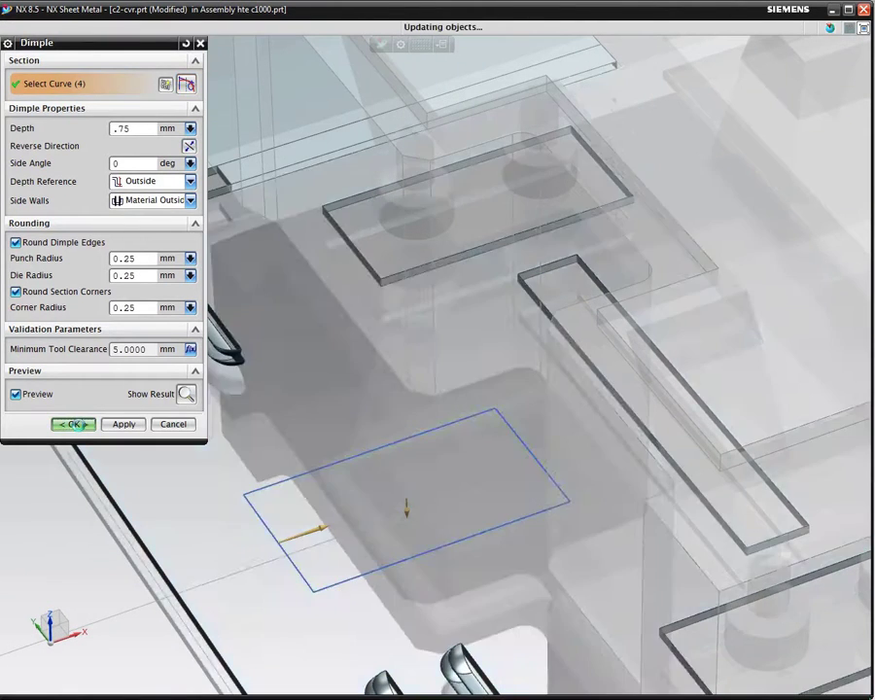
key(ctrl+f)
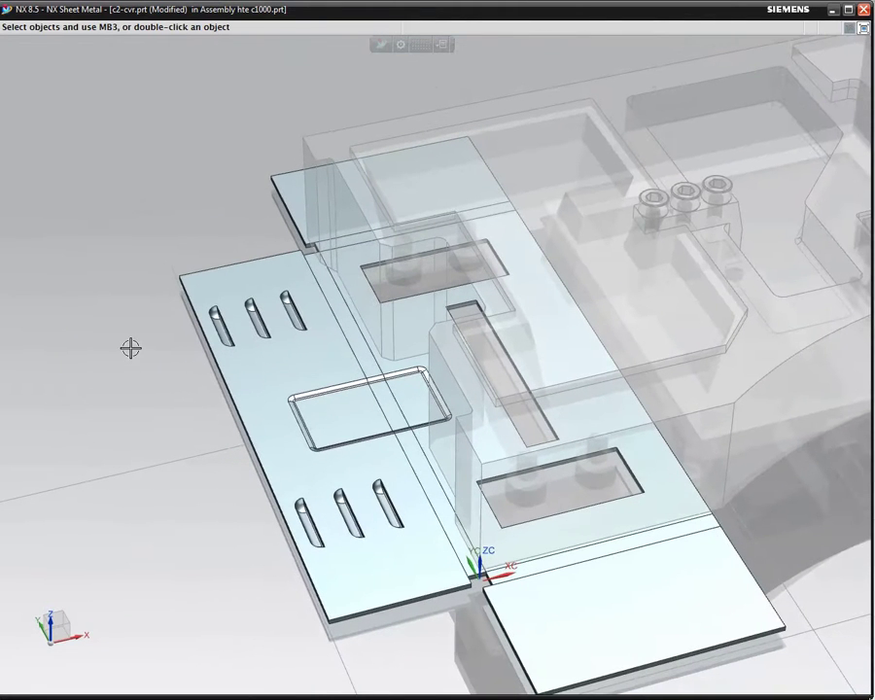
Rebend all unbent bend regions so the cover's walls fold up again with the dimple across the bend
right_click(130, 347)
ctrl+shift+click(129, 347)
click(158, 371)
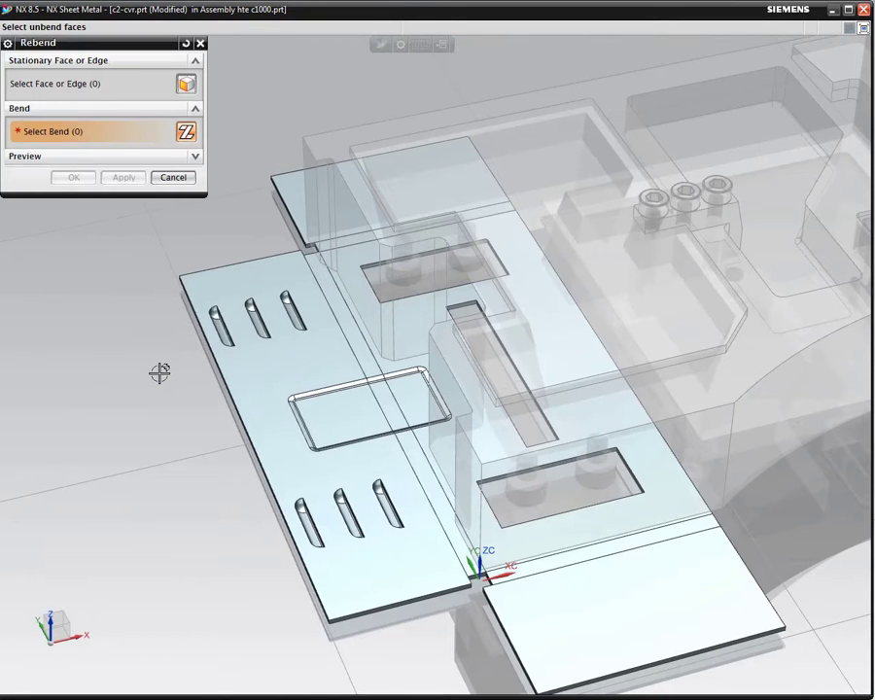
click(351, 325)
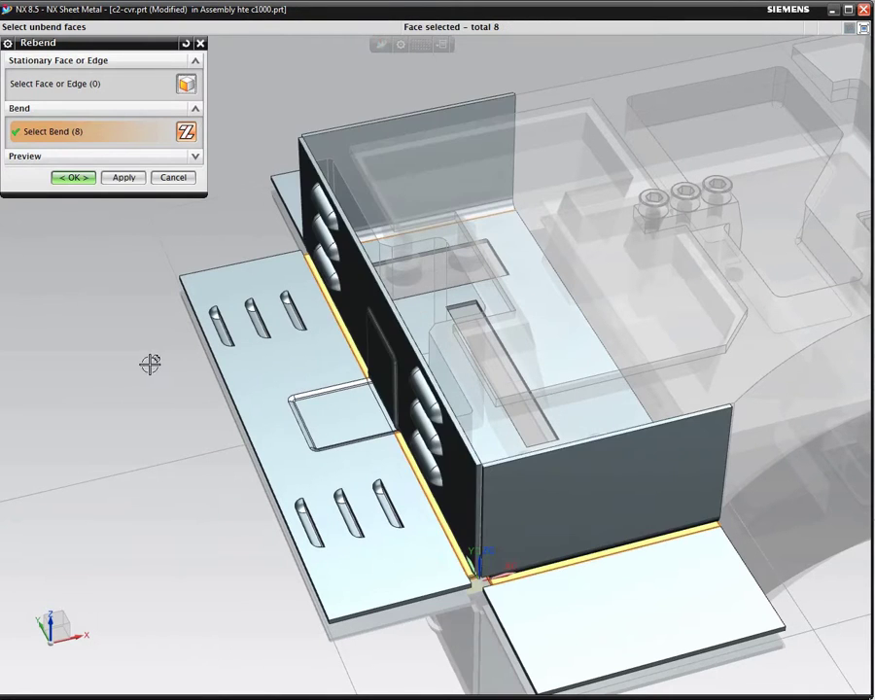
middle_drag(151, 364, 150, 360)
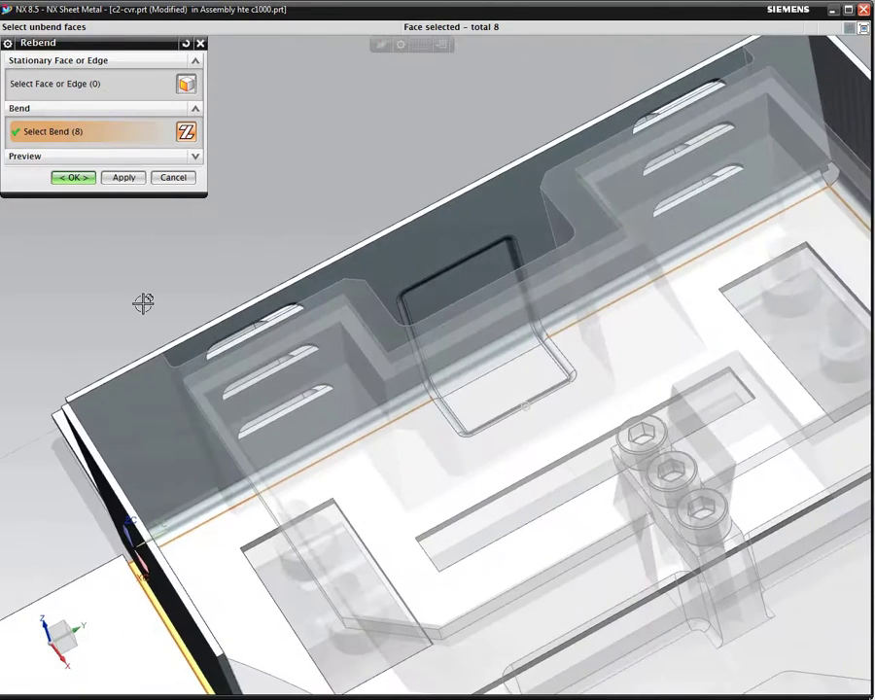
click(72, 177)
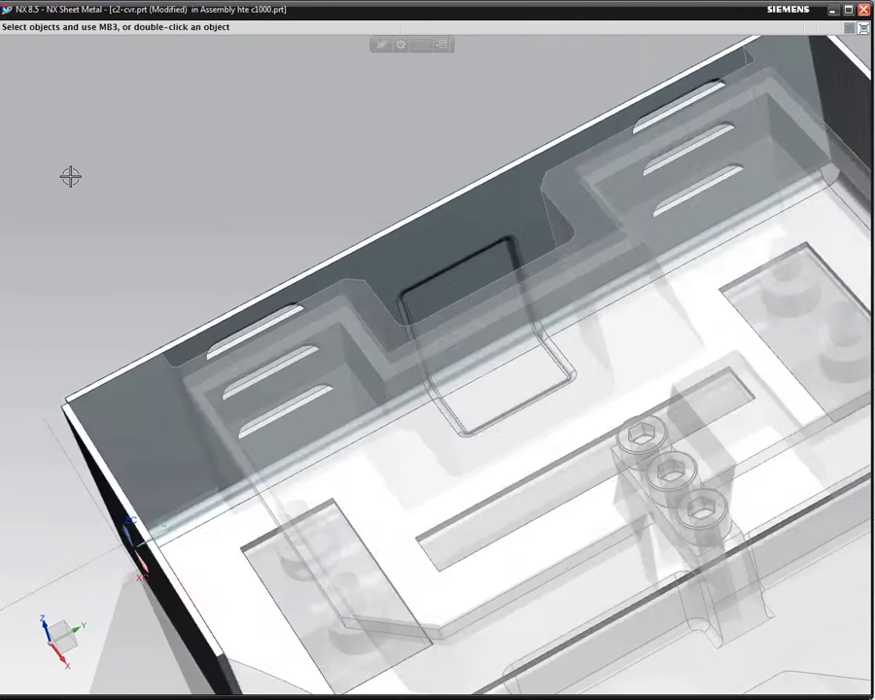
middle_drag(70, 176, 70, 176)
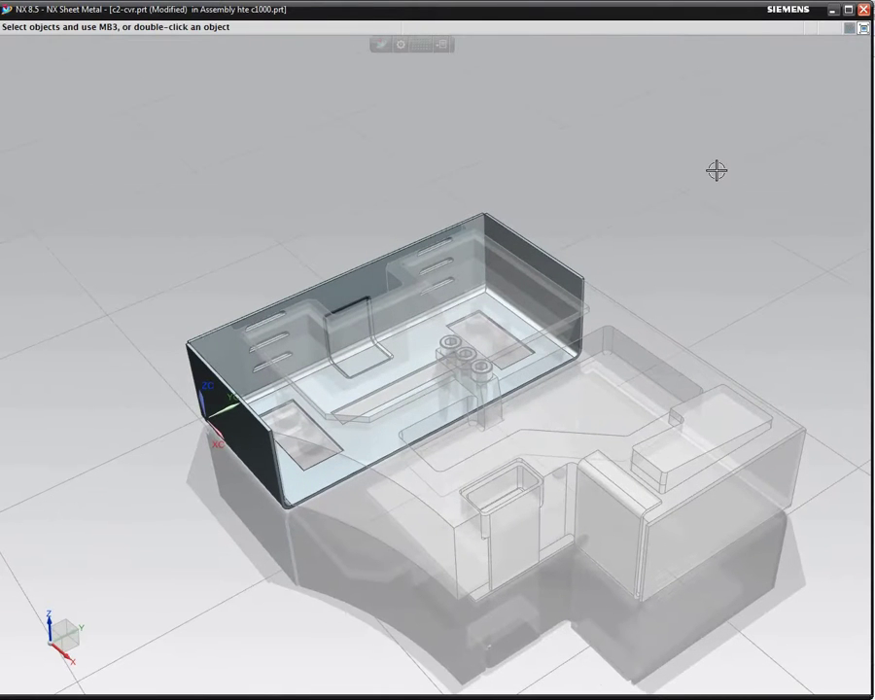
Make the c3-shld shield the work part and turn on the display of curves
click(759, 474)
click(803, 451)
key(Home)
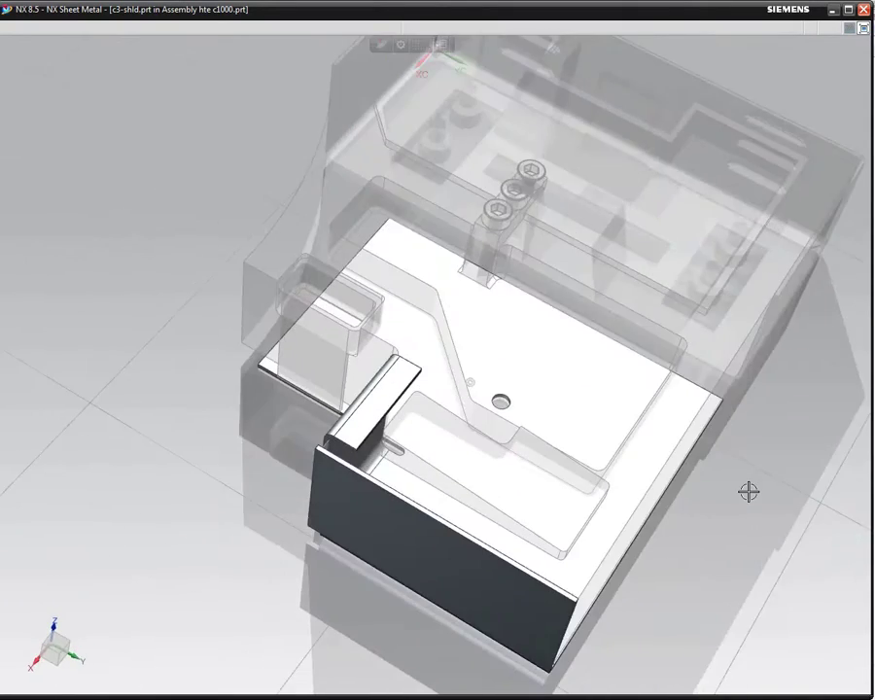
middle_drag(748, 492, 681, 555)
key(ctrl+w)
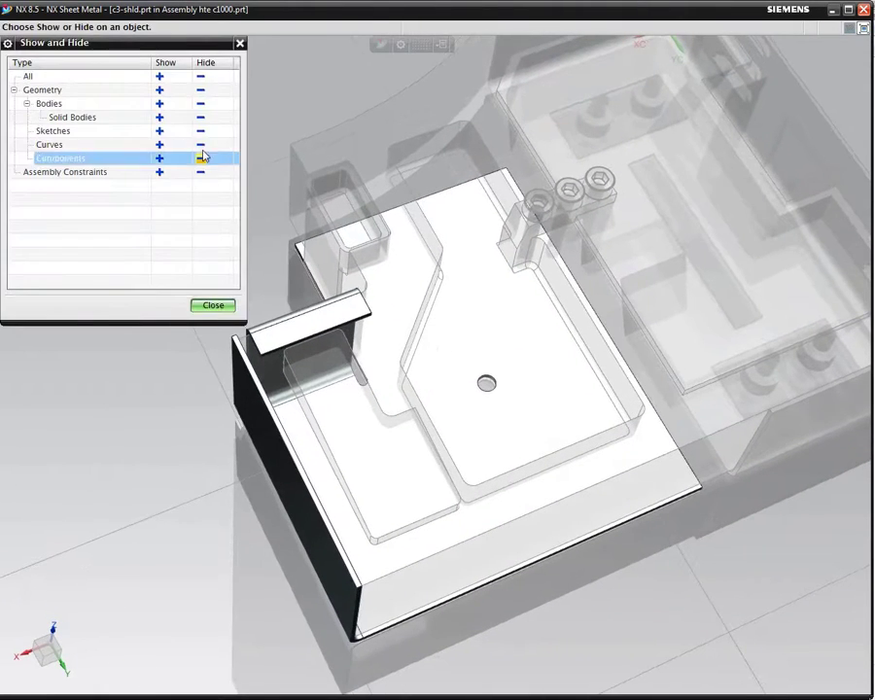
click(162, 144)
click(212, 305)
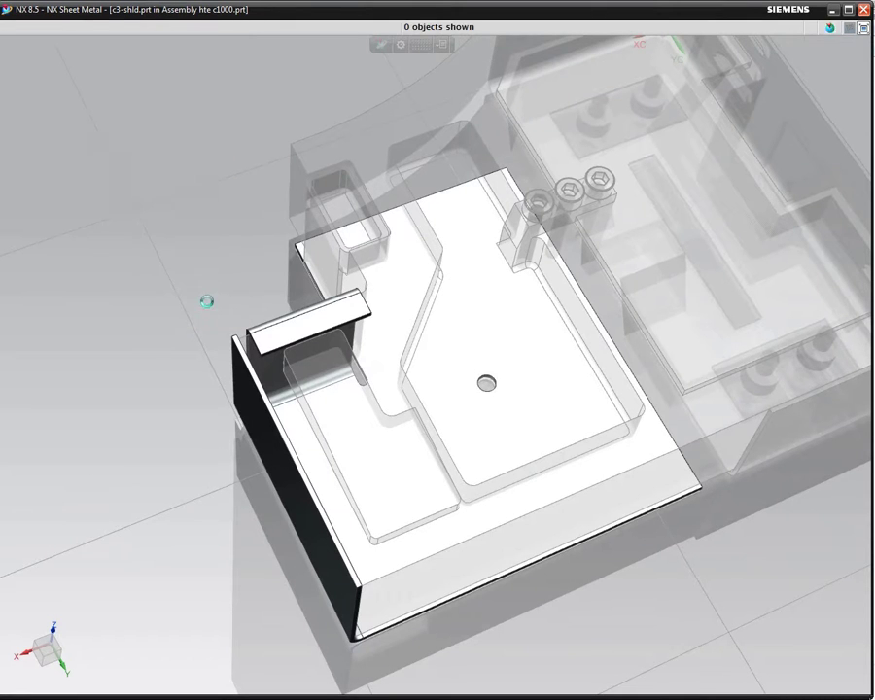
Start a Pattern Feature of the small round hole in the shield's large flat face
right_drag(200, 288, 215, 307)
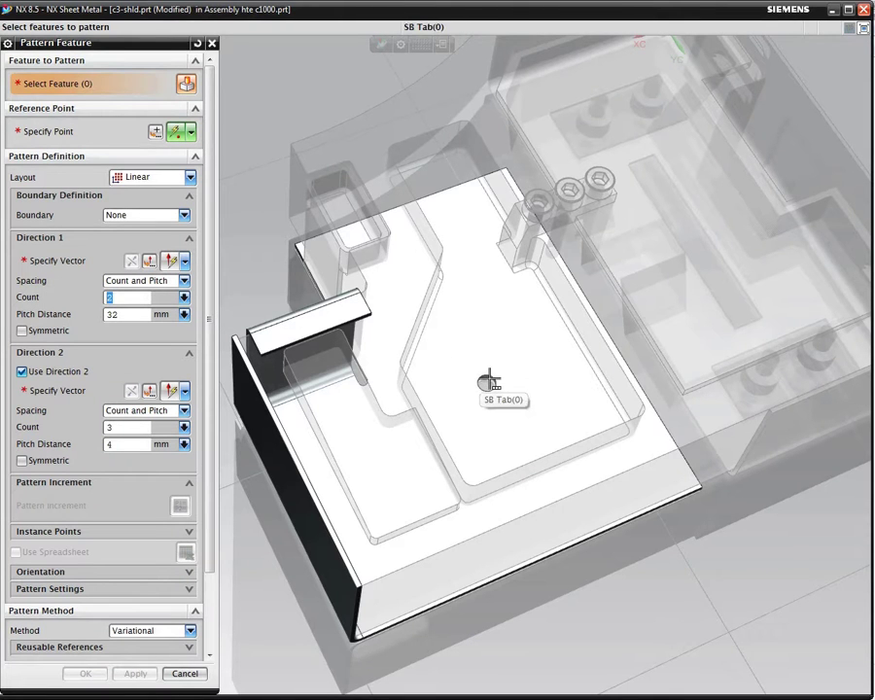
click(489, 381)
click(559, 461)
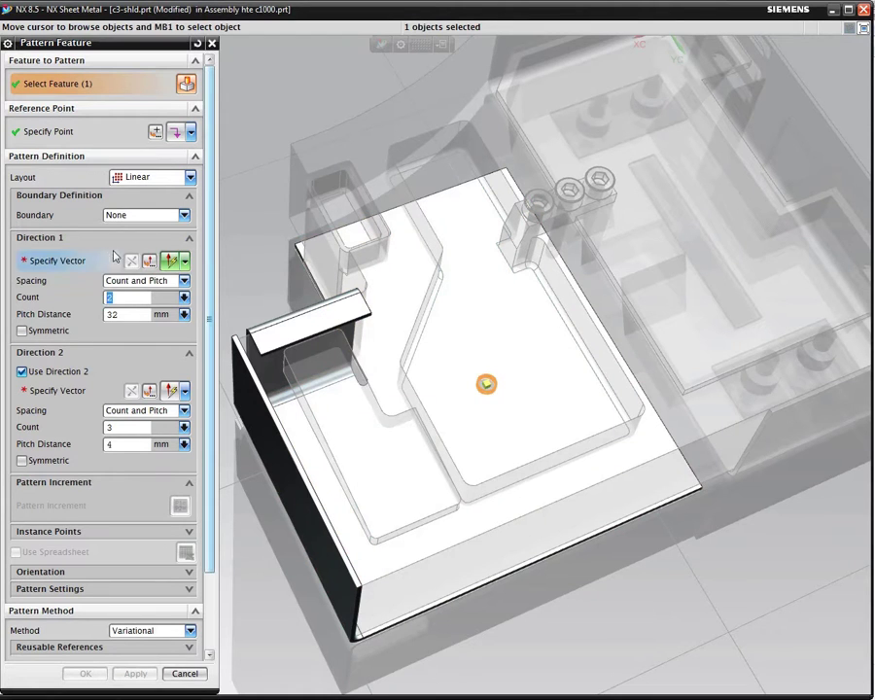
Set the pattern boundary to Curve with Simplified Boundary Fill, using the large angular pocket outline around the hole
click(146, 215)
click(149, 248)
click(110, 252)
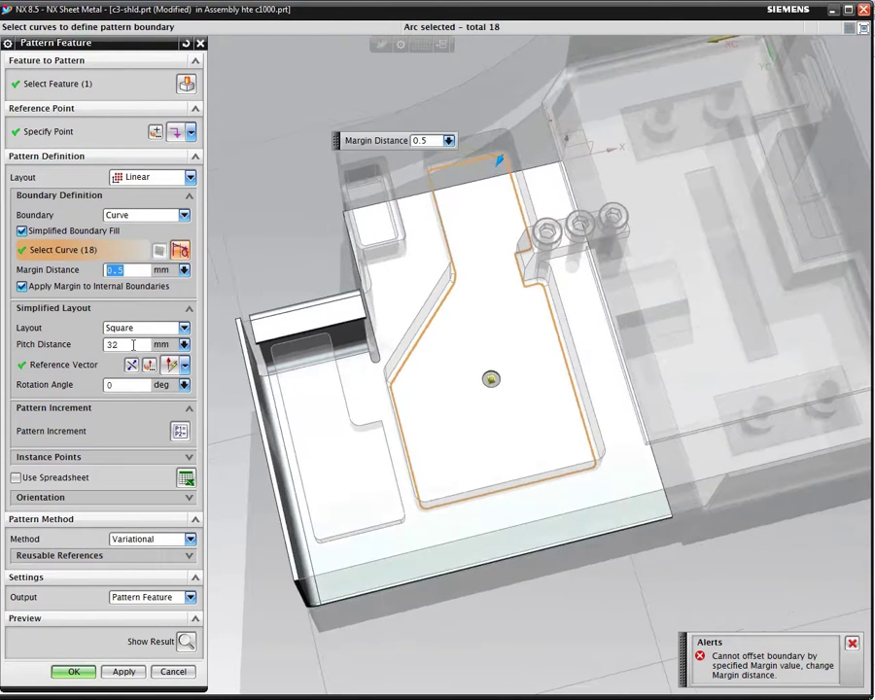
Set the square fill layout's pitch distance, trying 1 mm first and settling on 1.5 mm
drag(130, 345, 74, 345)
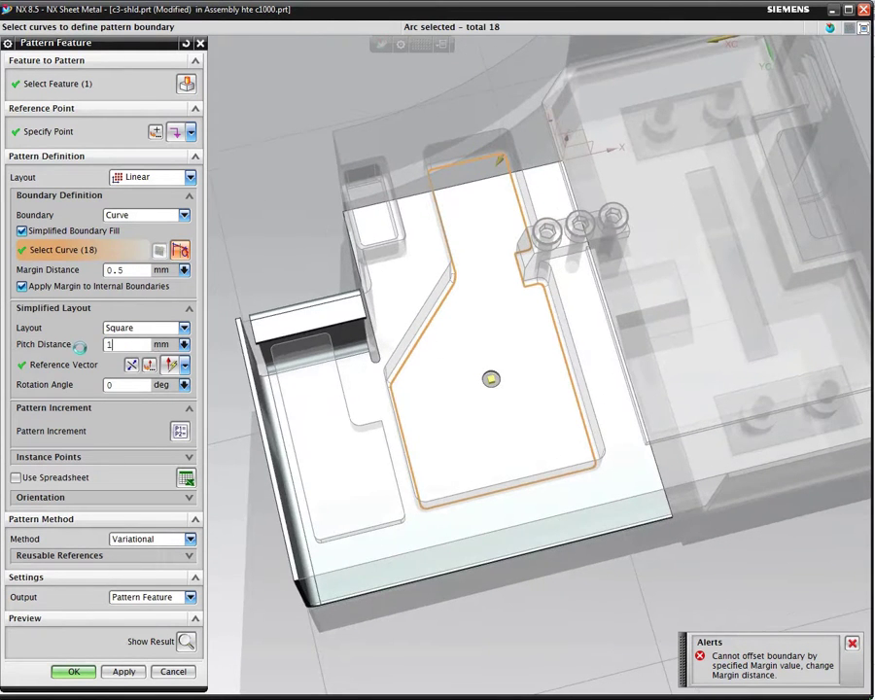
key(Return)
key(F8)
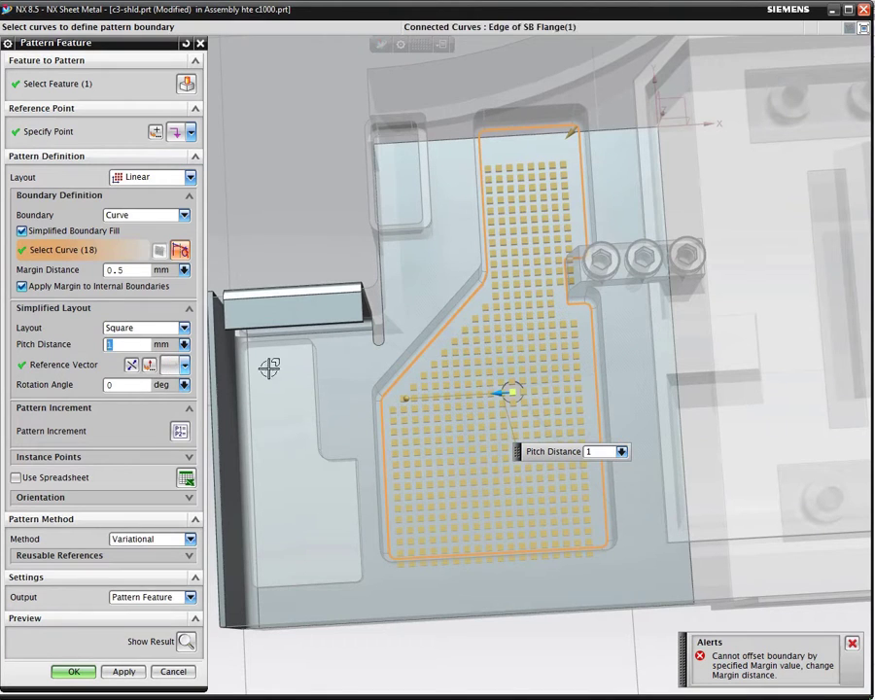
text(1.5)
key(Return)
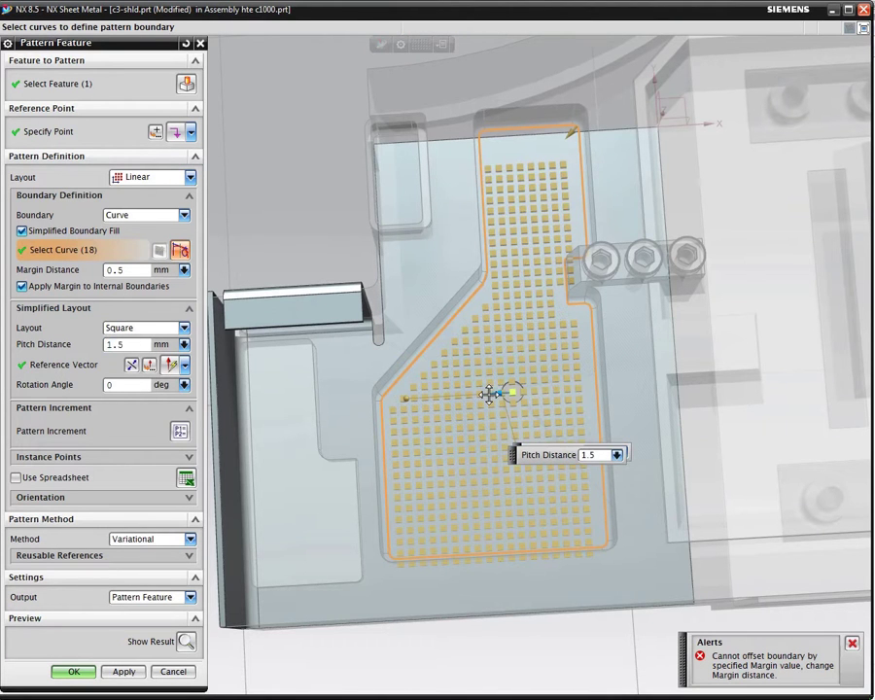
Increase the square fill layout's pitch distance to 3 mm and create the hole pattern in the shield
drag(490, 394, 489, 395)
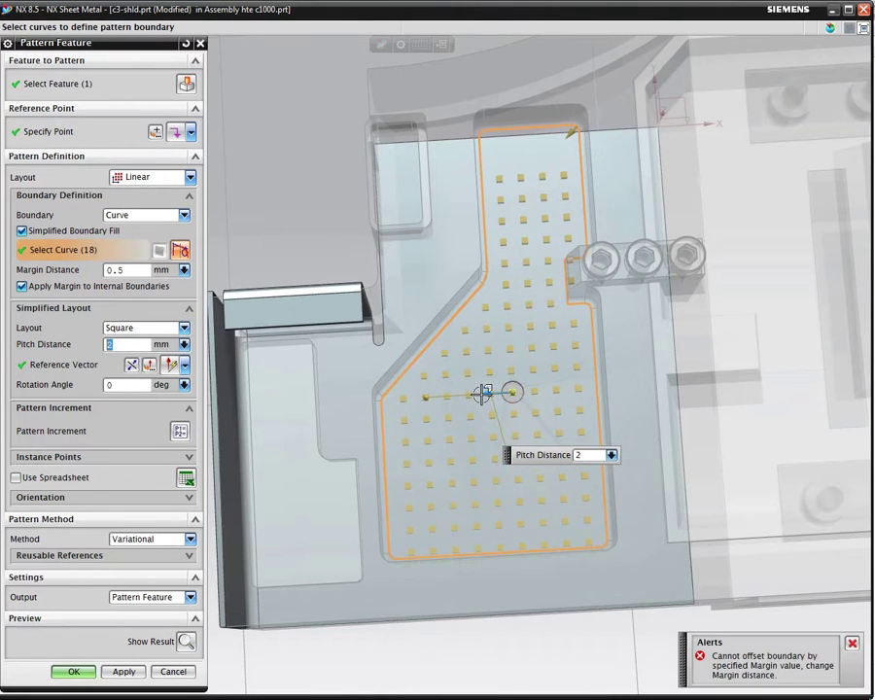
drag(484, 392, 475, 396)
middle_drag(476, 395, 477, 396)
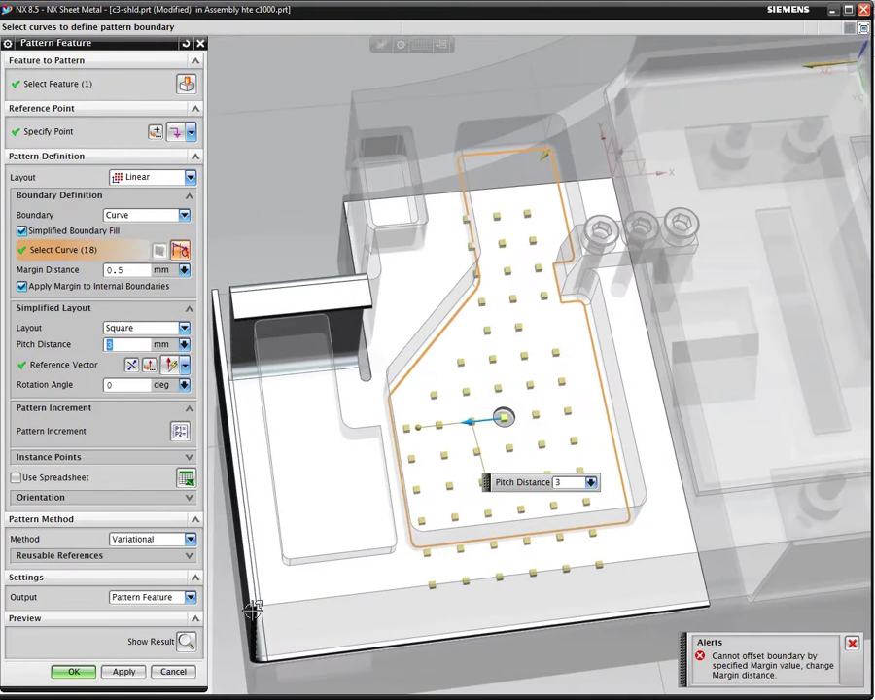
click(73, 672)
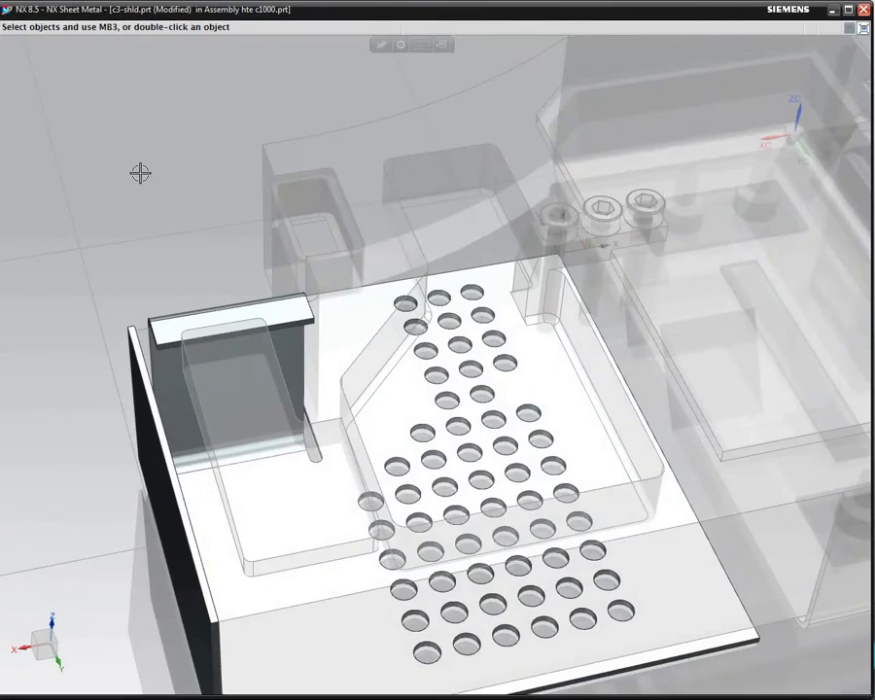
Show the hidden sketch curves and make the c7-cvrbd part they belong to the work part
key(ctrl+w)
click(160, 130)
click(220, 303)
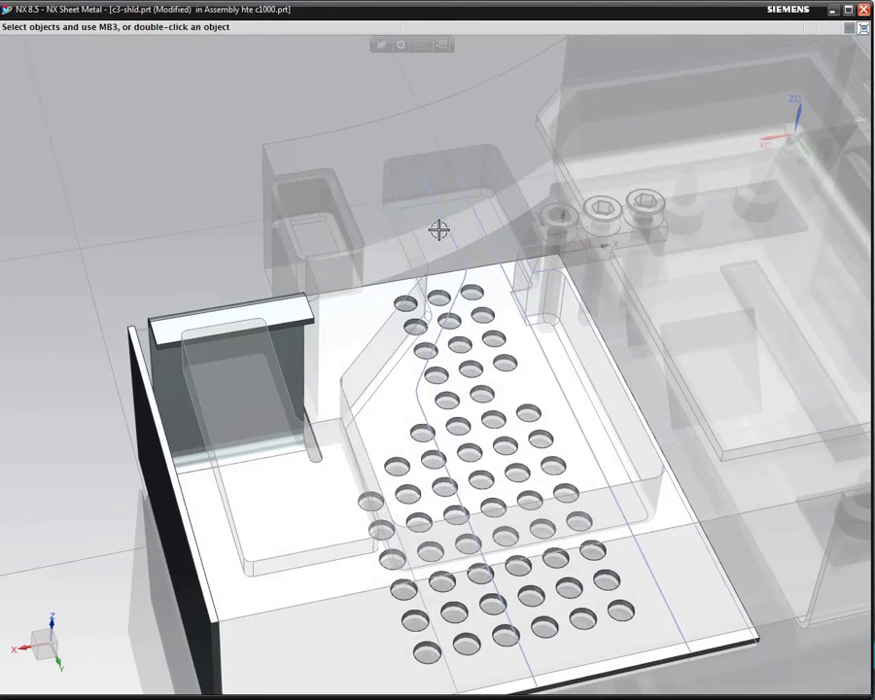
click(475, 215)
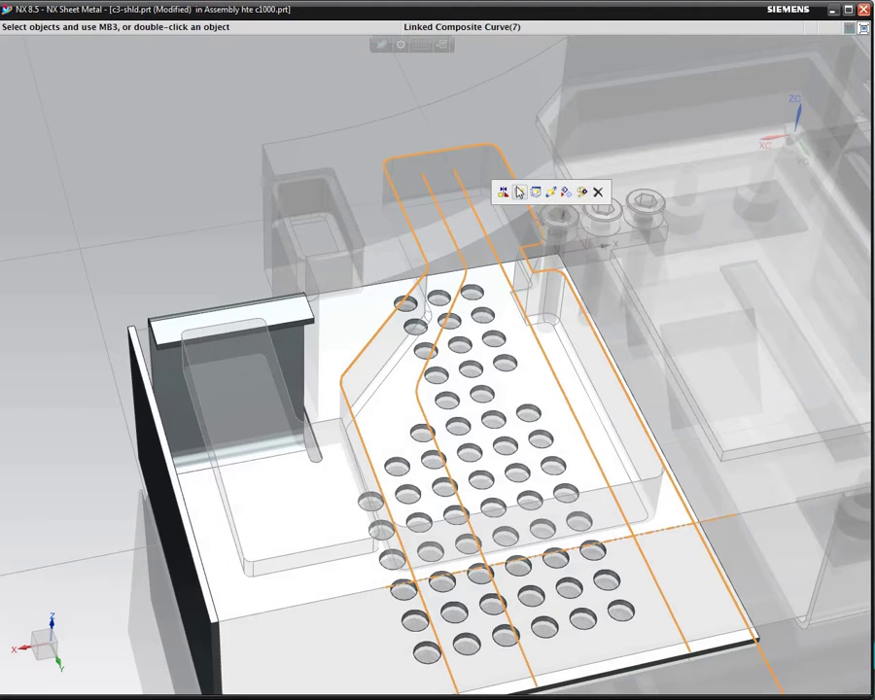
click(519, 192)
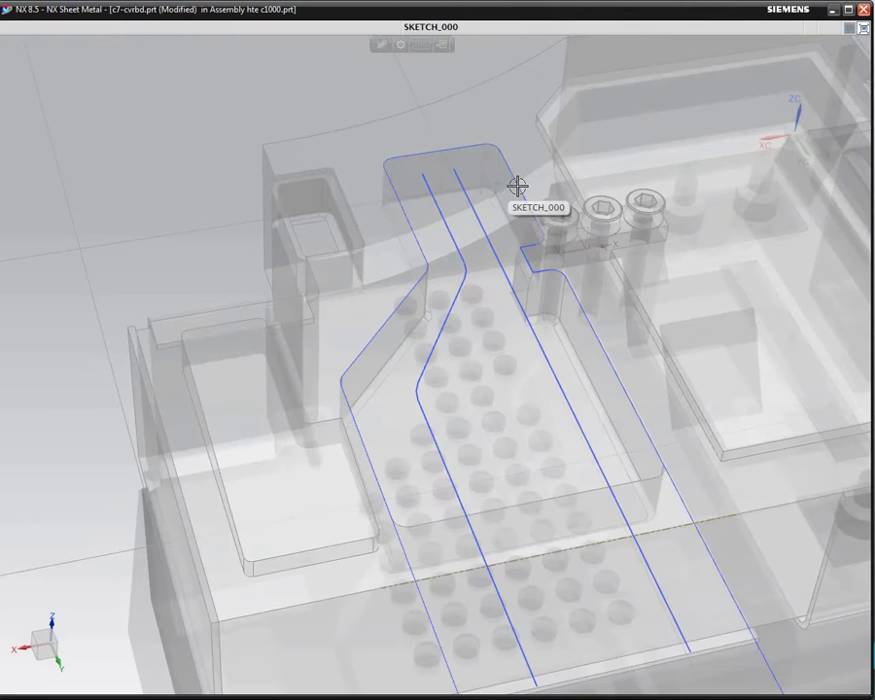
key(ctrl+3)
click(470, 176)
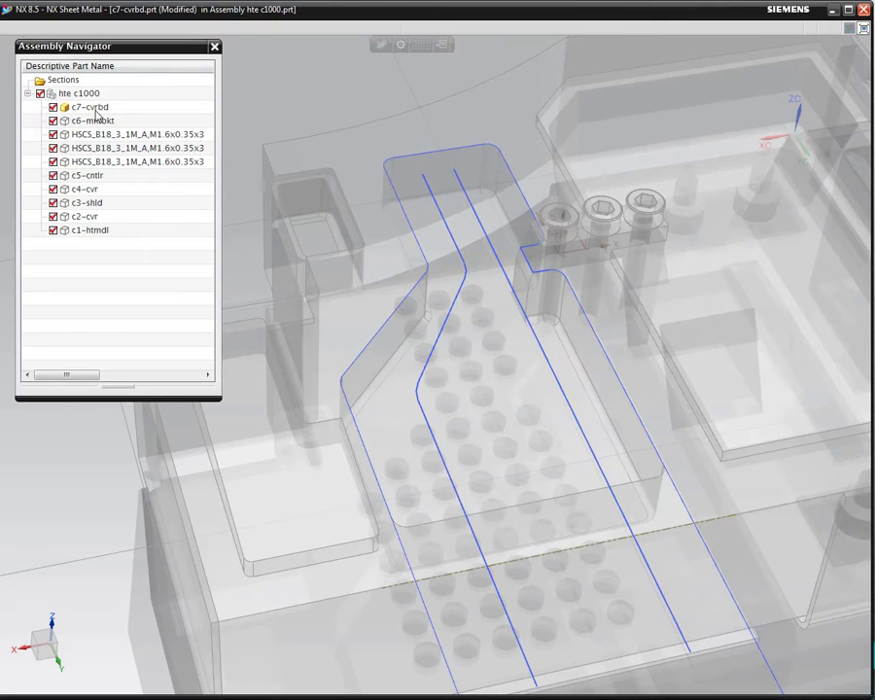
click(214, 48)
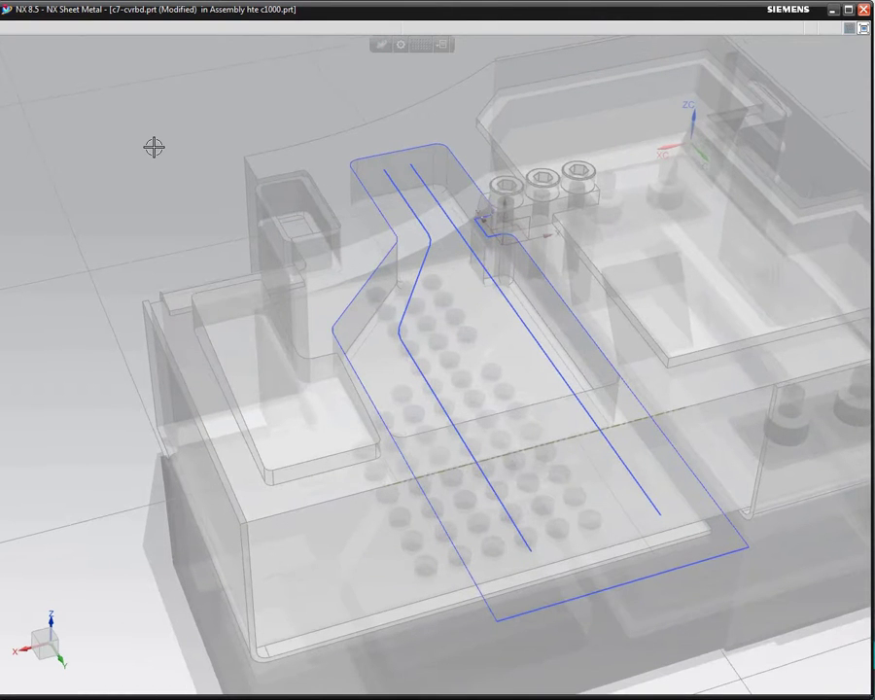
Create a 0.5 mm thick base Tab from the closed sketch outline of c7-cvrbd
right_click(155, 147)
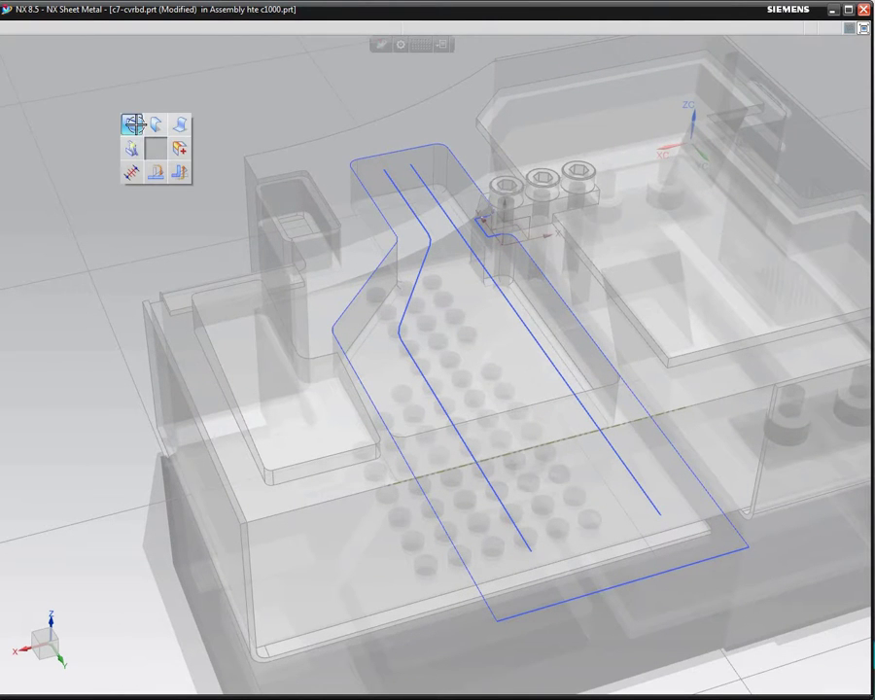
click(133, 123)
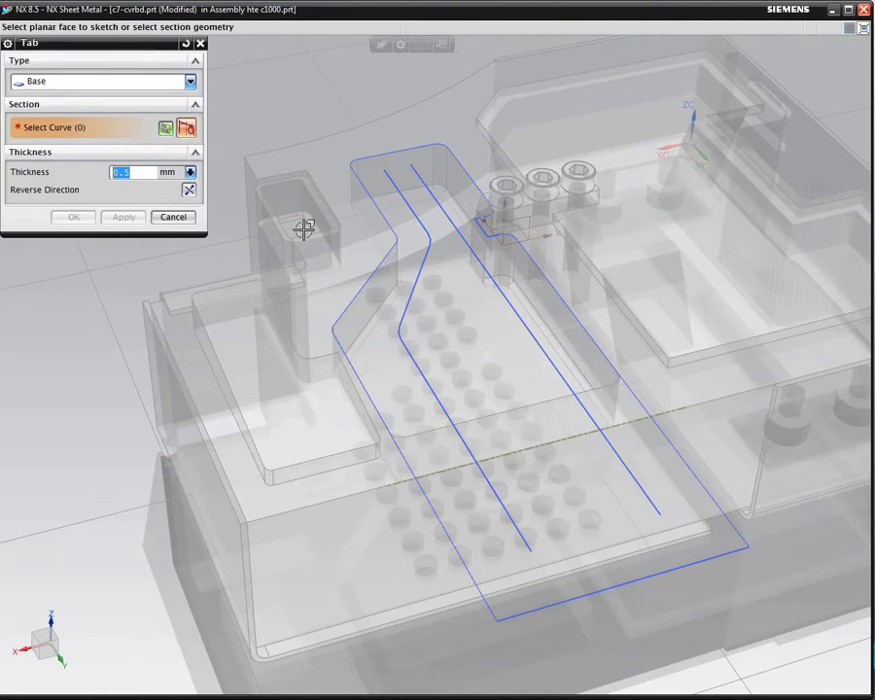
click(364, 184)
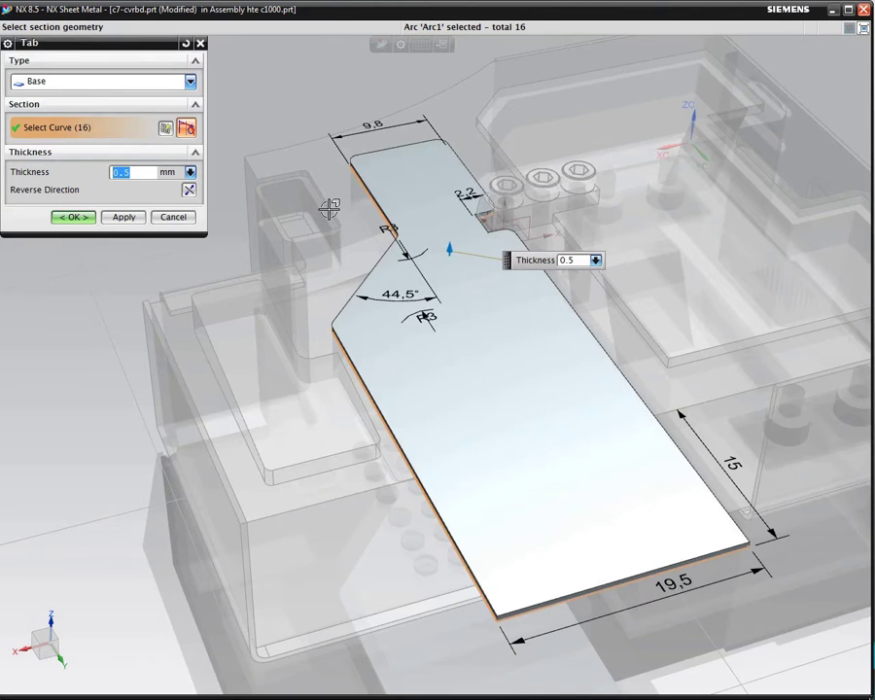
middle_drag(328, 209, 235, 227)
click(72, 216)
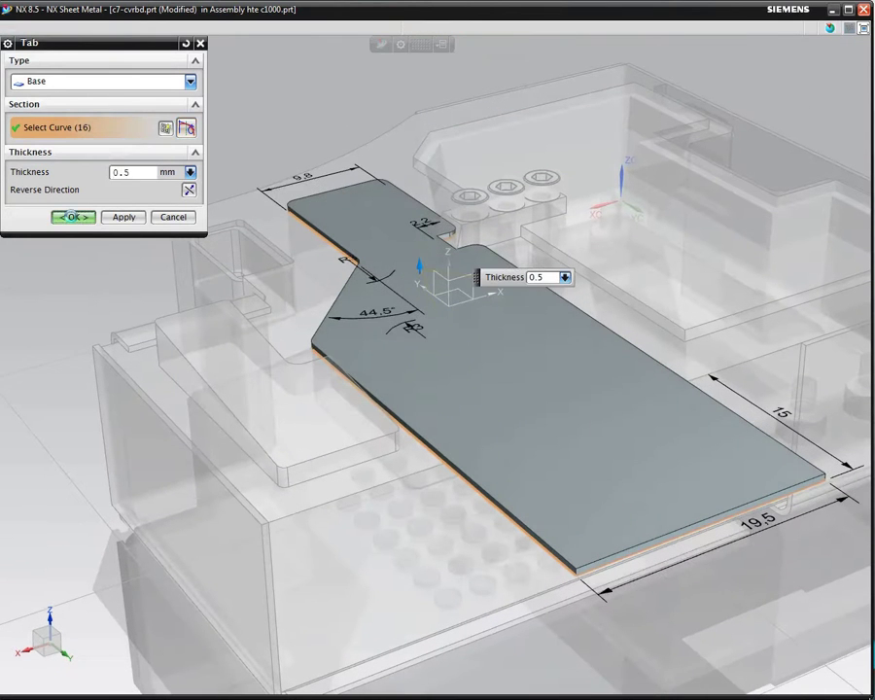
click(73, 217)
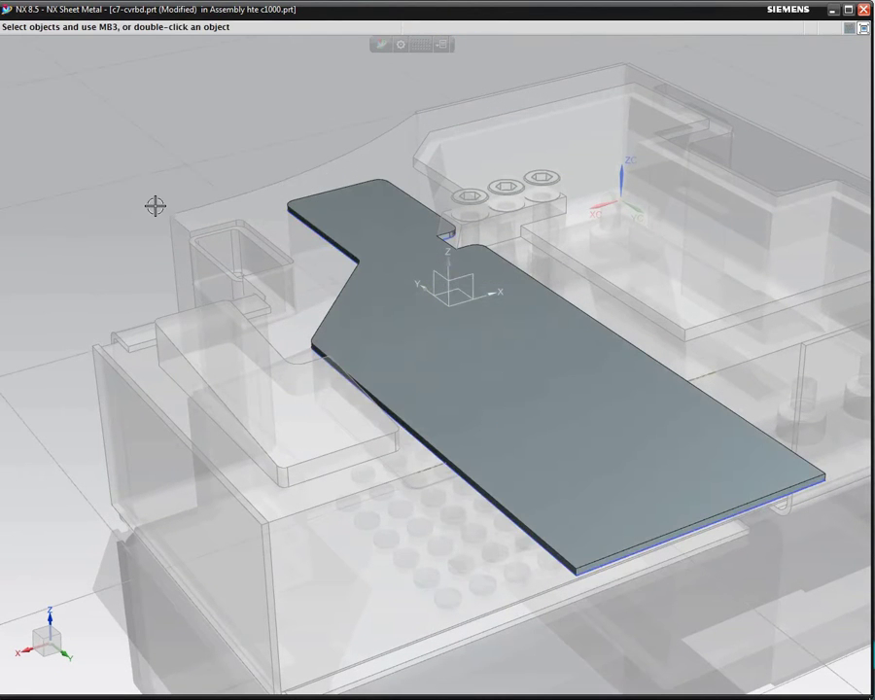
Start a Bead feature in wireframe display with the angled and the straight sketch lines inside the plate as its section
right_drag(155, 206, 187, 170)
middle_drag(262, 139, 261, 139)
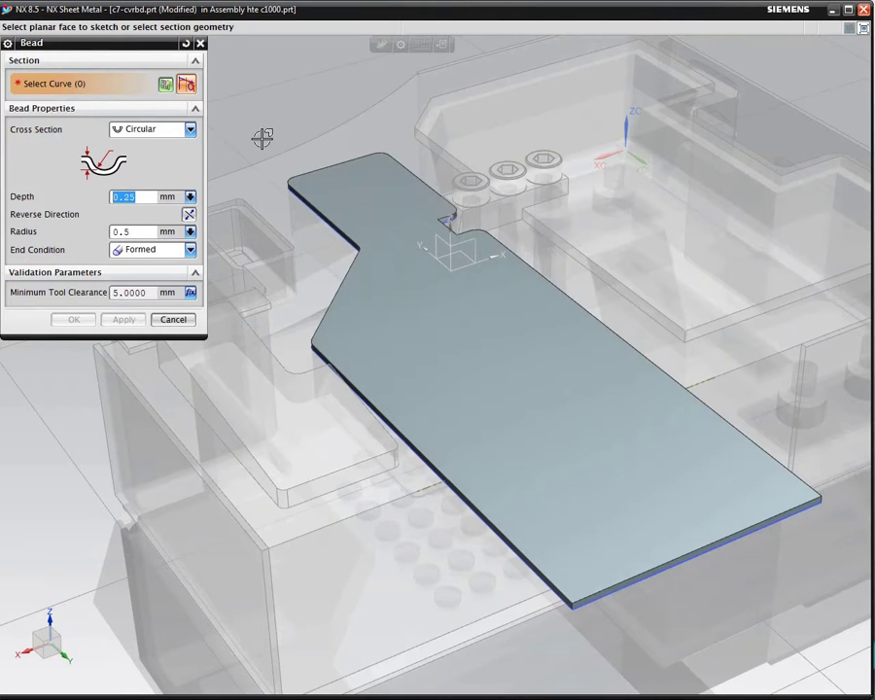
right_drag(260, 138, 239, 138)
scroll(394, 408, down, 3)
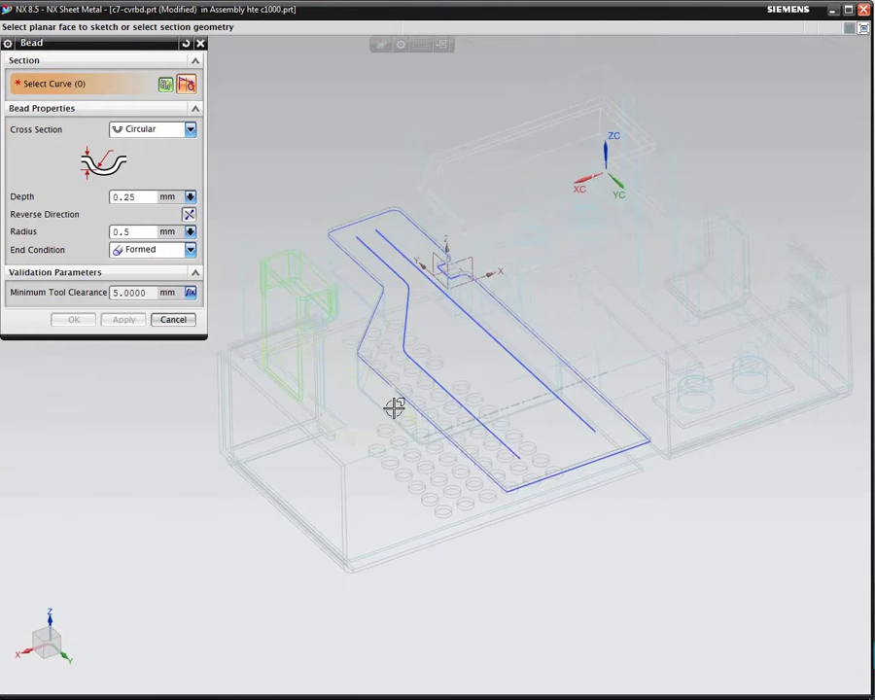
scroll(396, 409, up, 3)
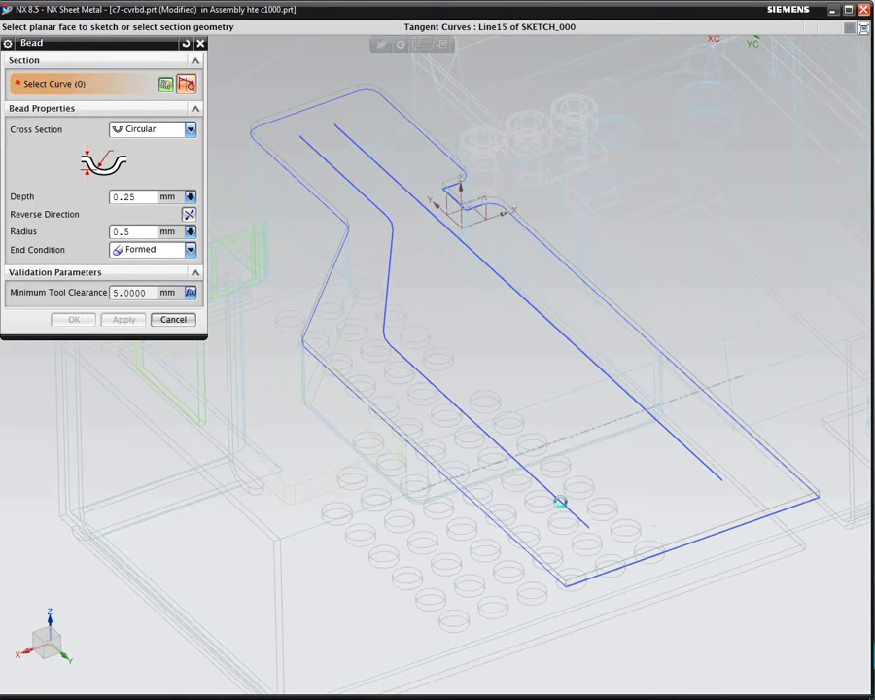
click(561, 501)
click(629, 507)
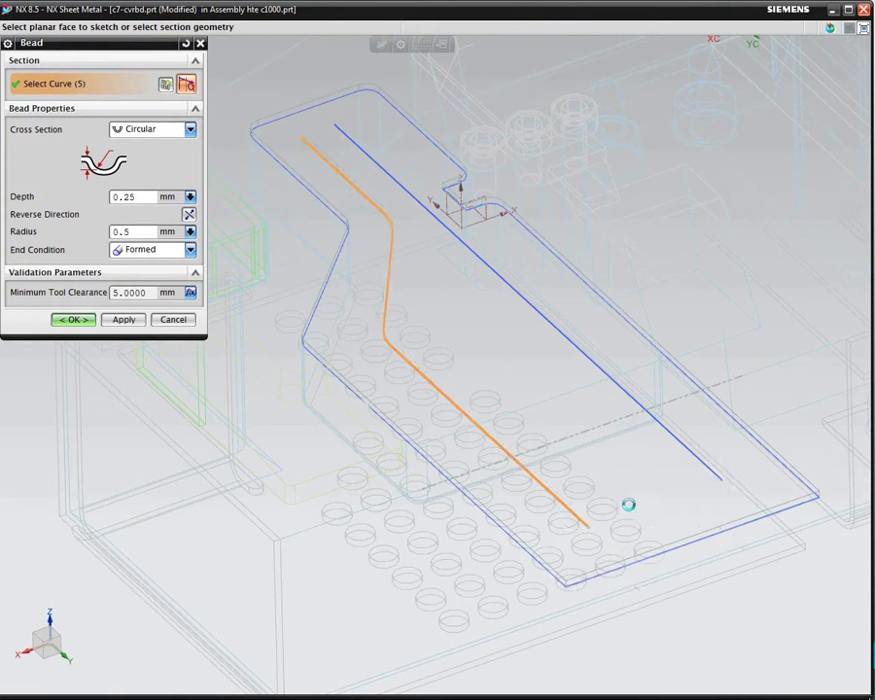
click(677, 443)
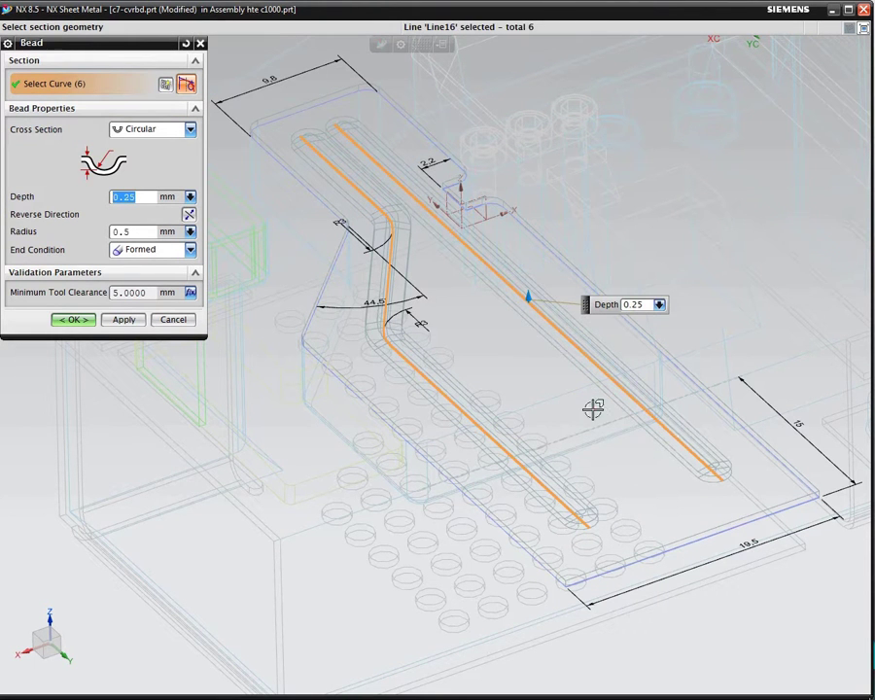
Restore the shaded display and create both beads with a circular cross section, 0.25 mm depth, 0.5 mm radius and formed ends
right_click(719, 612)
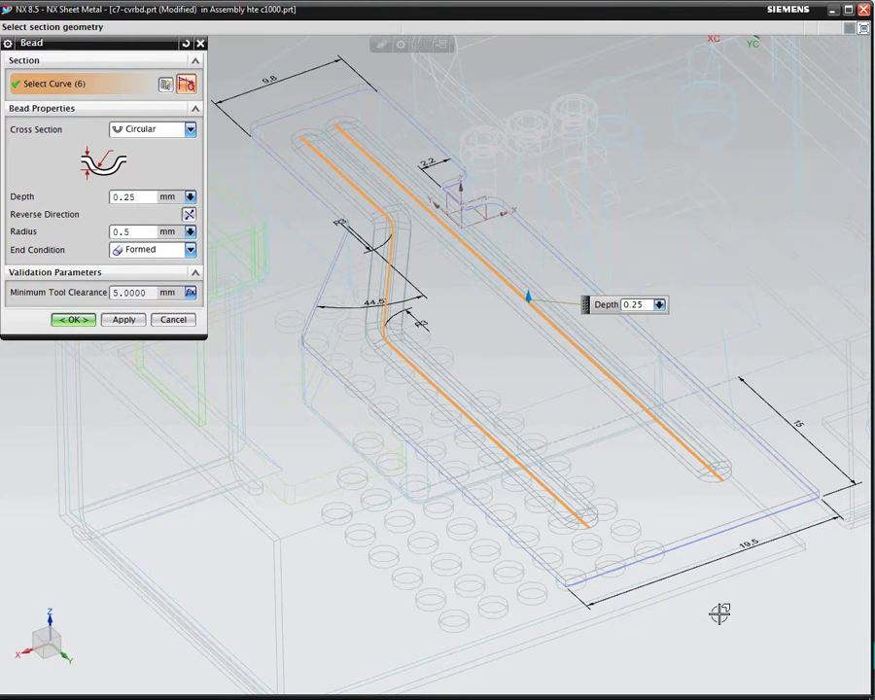
right_click(719, 613)
click(719, 615)
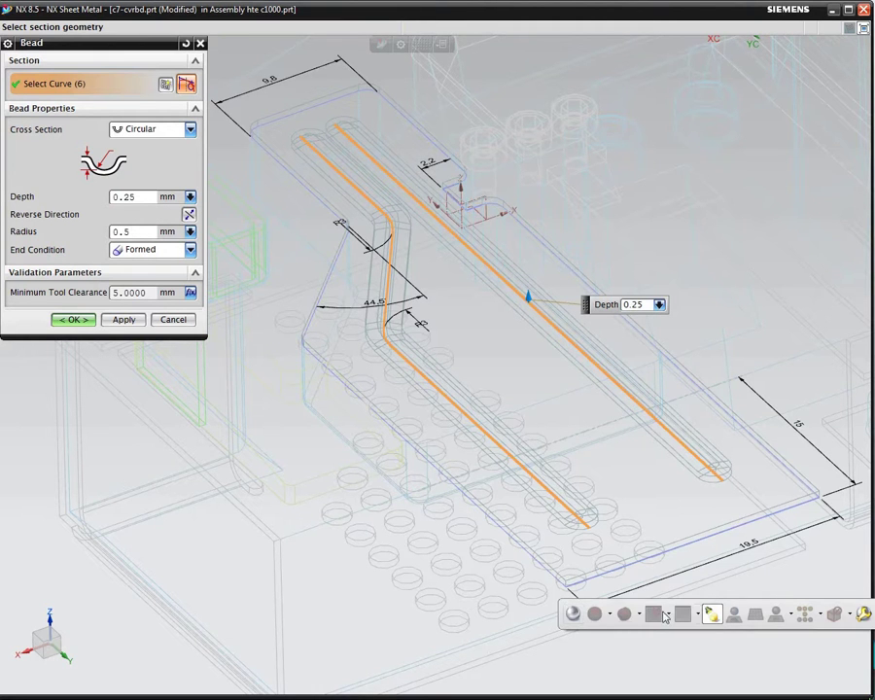
click(572, 614)
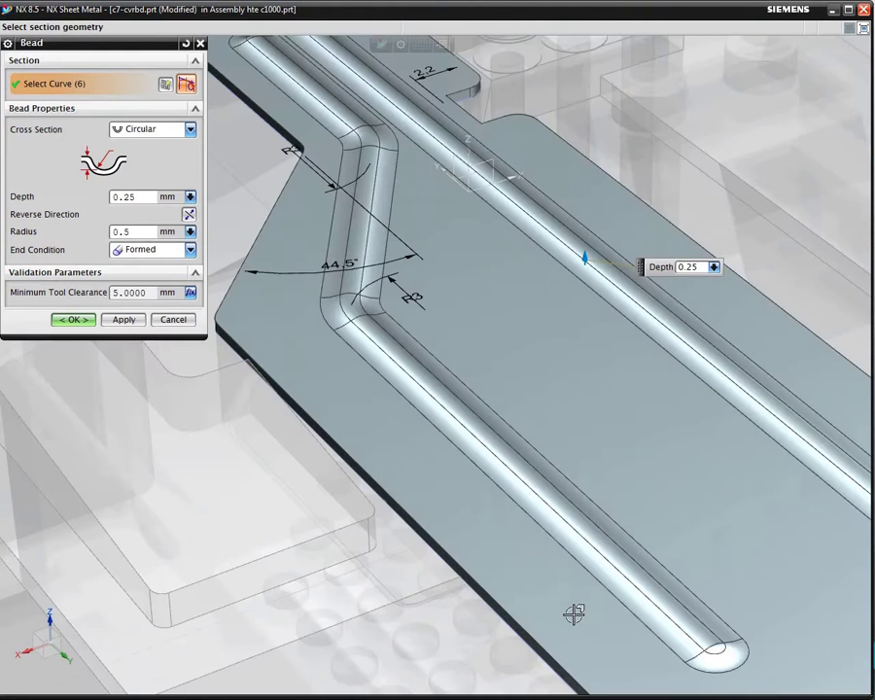
key(Home)
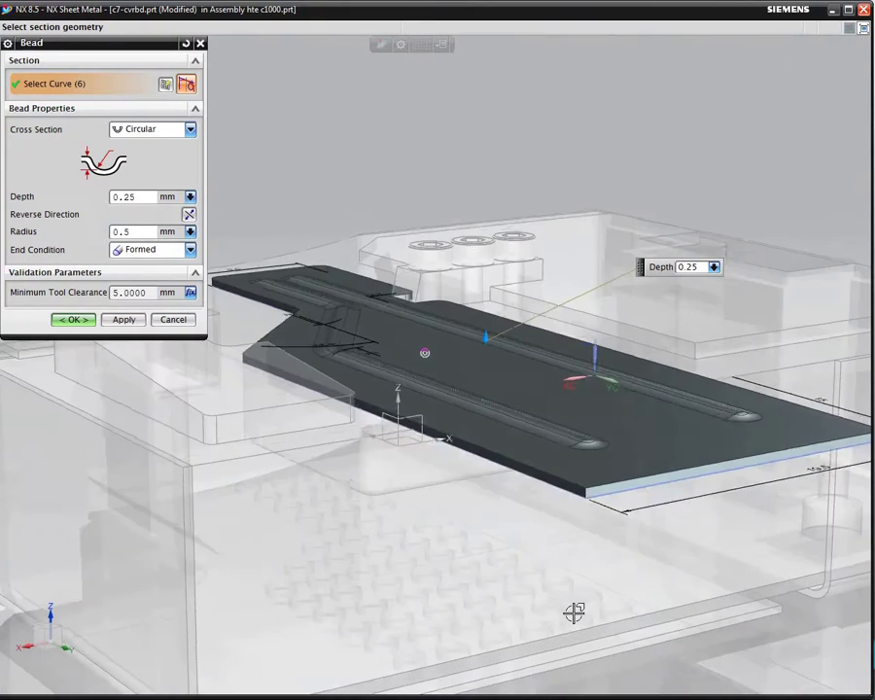
scroll(307, 409, up, 2)
scroll(307, 409, down, 2)
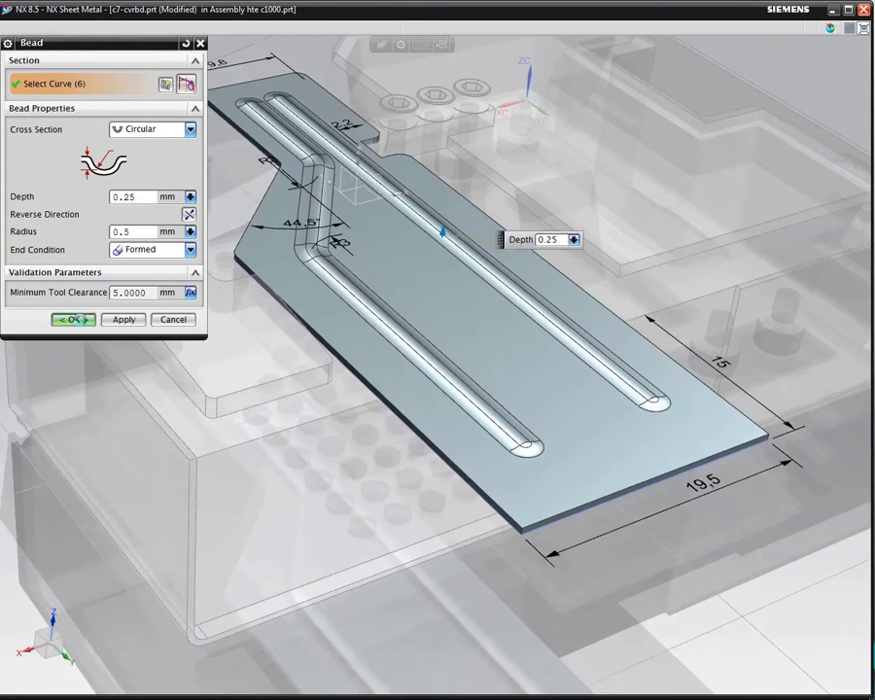
click(74, 319)
scroll(80, 320, up, 2)
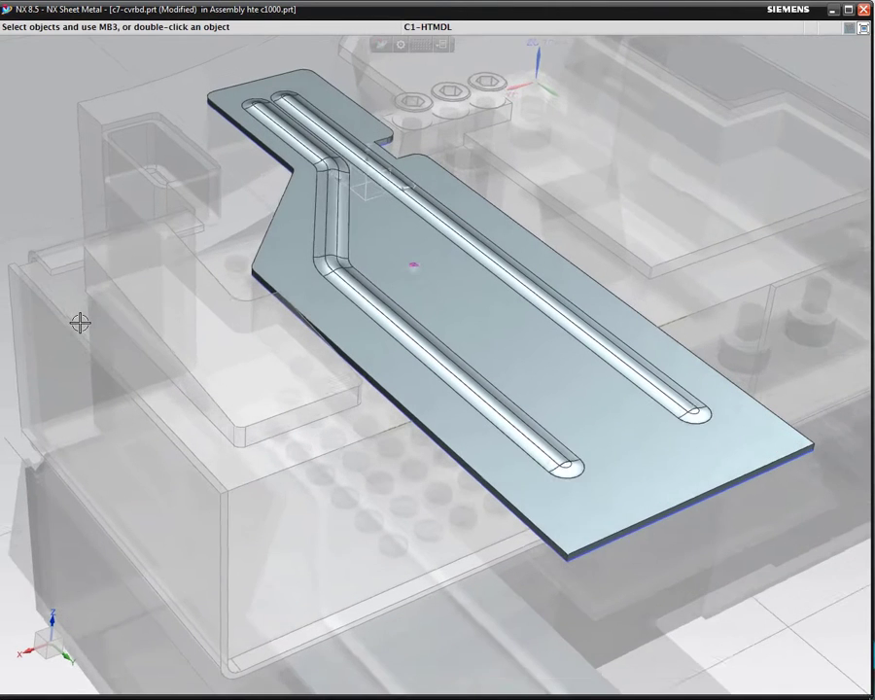
Show the sketches and start a 90-degree Bend along the dash-dotted line crossing the beaded plate
key(ctrl+shift+k)
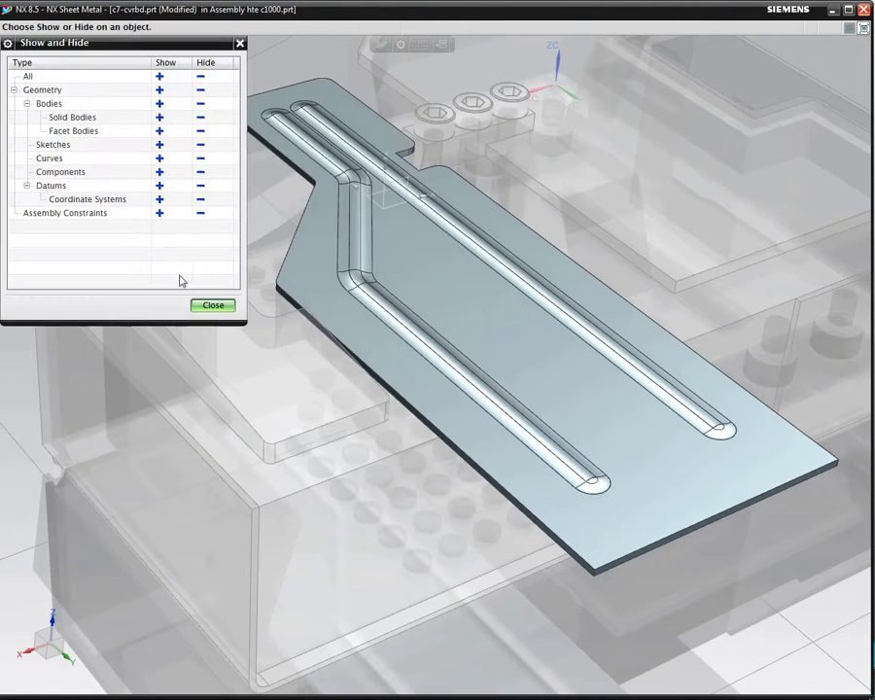
click(159, 144)
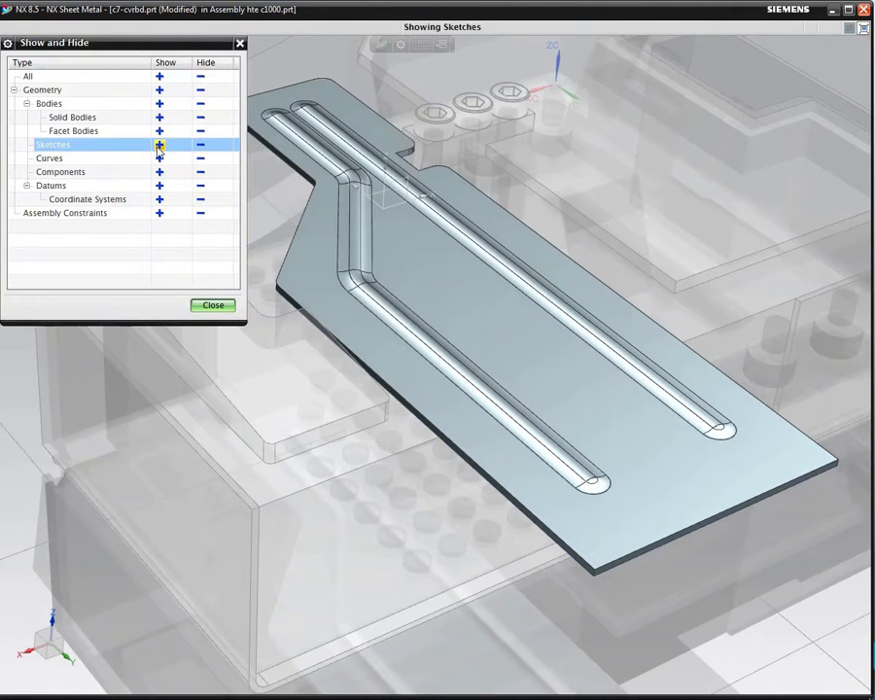
click(221, 305)
right_drag(222, 305, 245, 305)
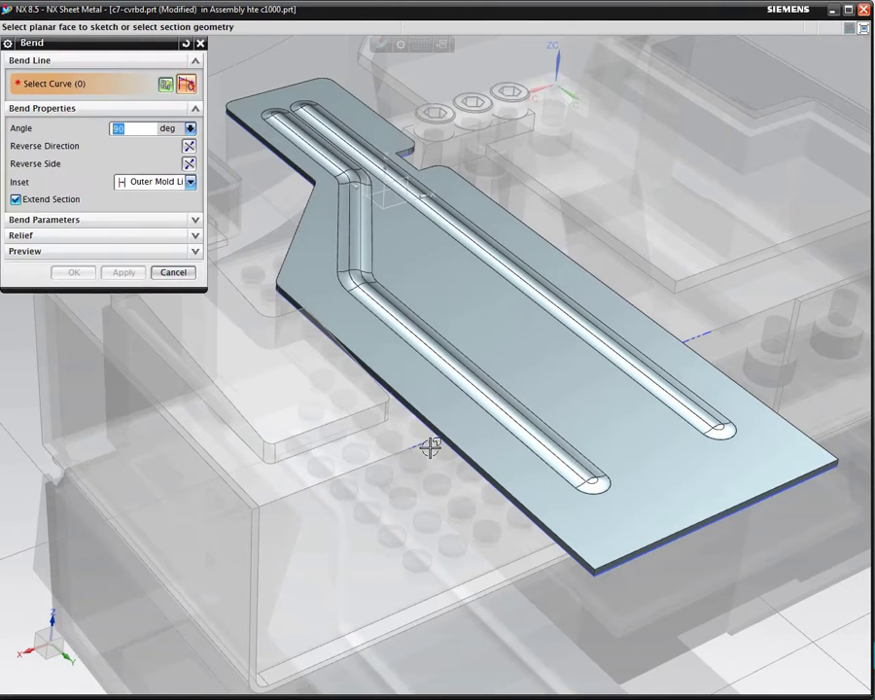
click(374, 462)
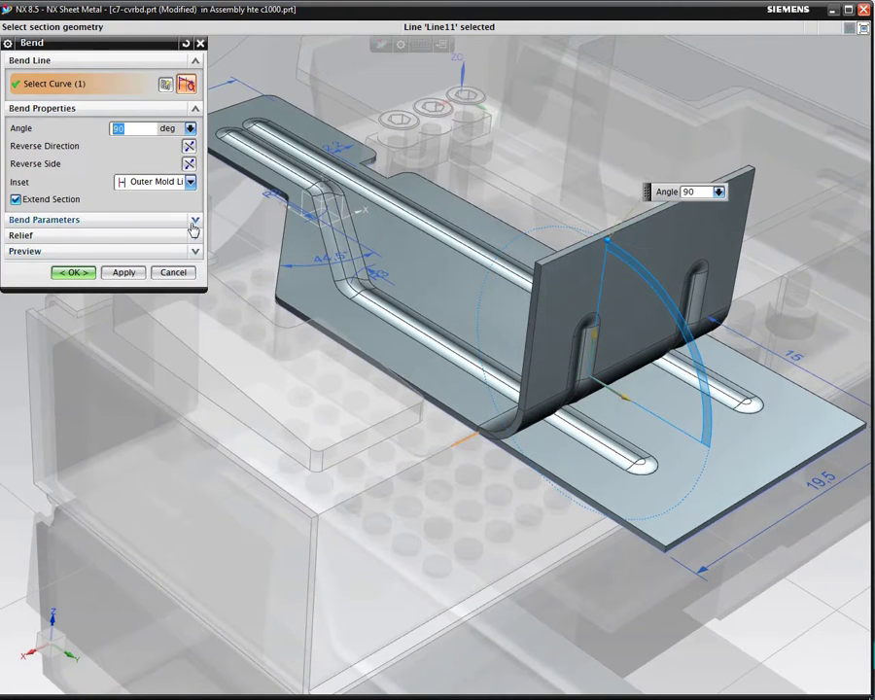
Override the bend radius with a local value of 0.5 mm
click(195, 220)
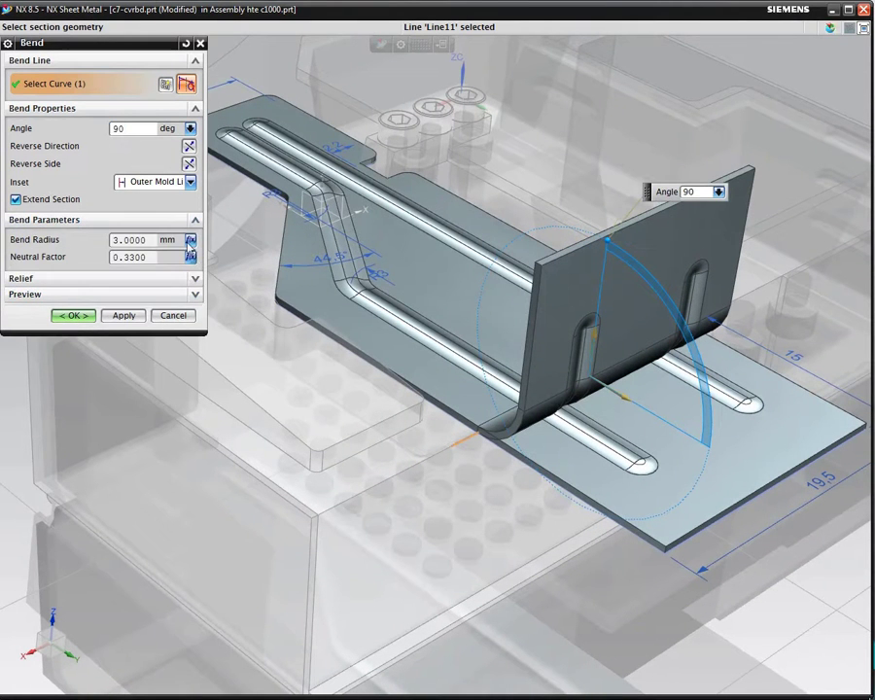
click(191, 241)
click(219, 254)
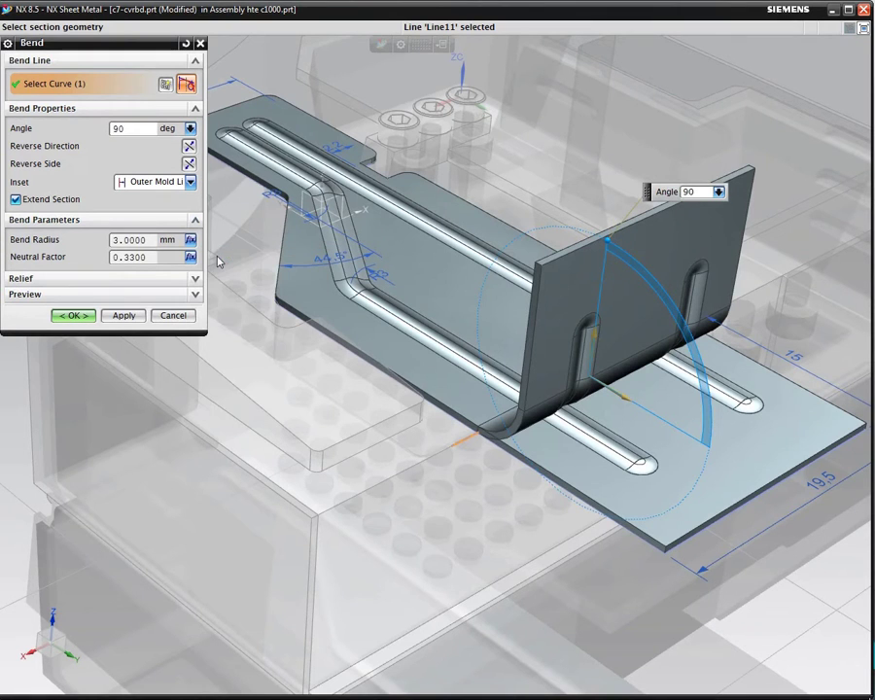
double_click(134, 239)
text(.5)
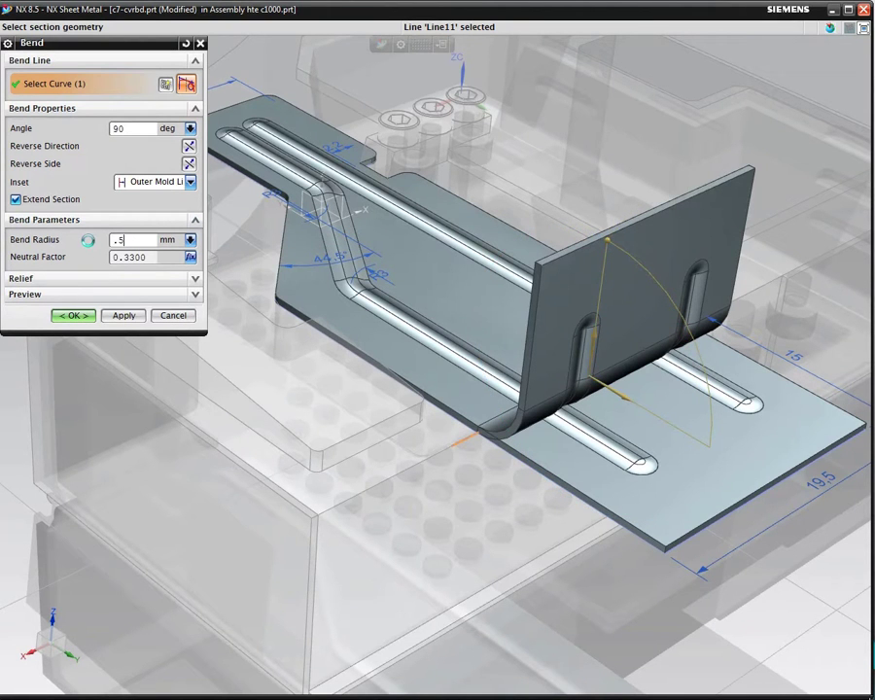
key(Return)
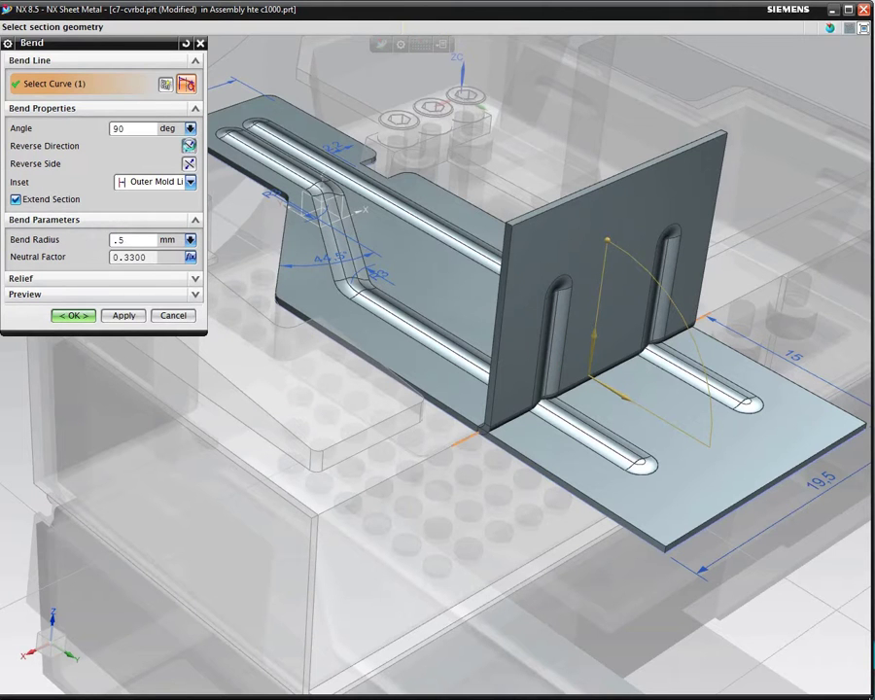
Reverse the bend direction so the flange folds downward, and create the bend across the beads
click(189, 146)
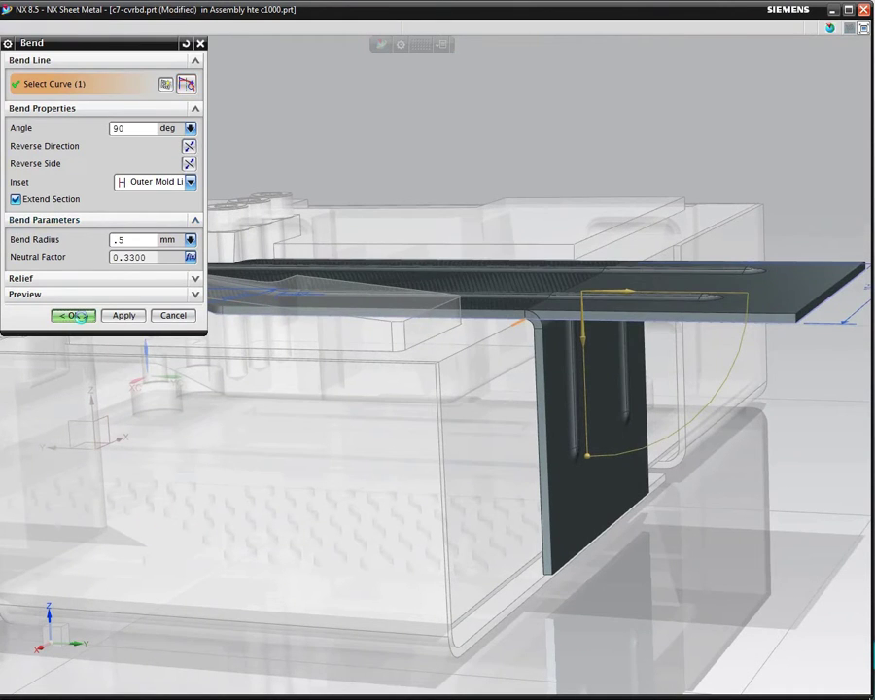
click(72, 315)
key(Home)
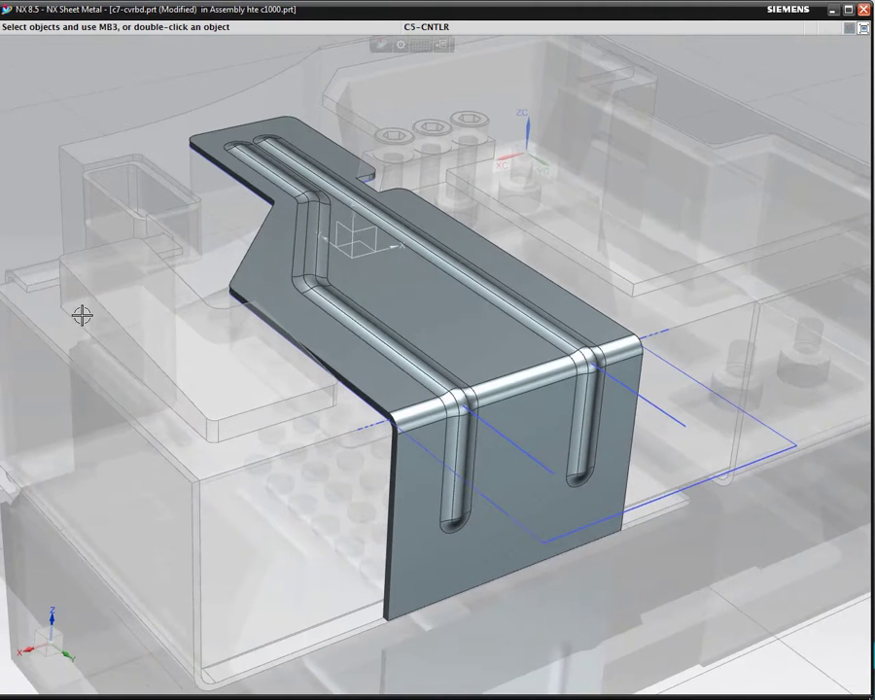
Hide all sketches so only the formed sheet metal geometry of the c7-cvrbd cover is displayed
key(ctrl+w)
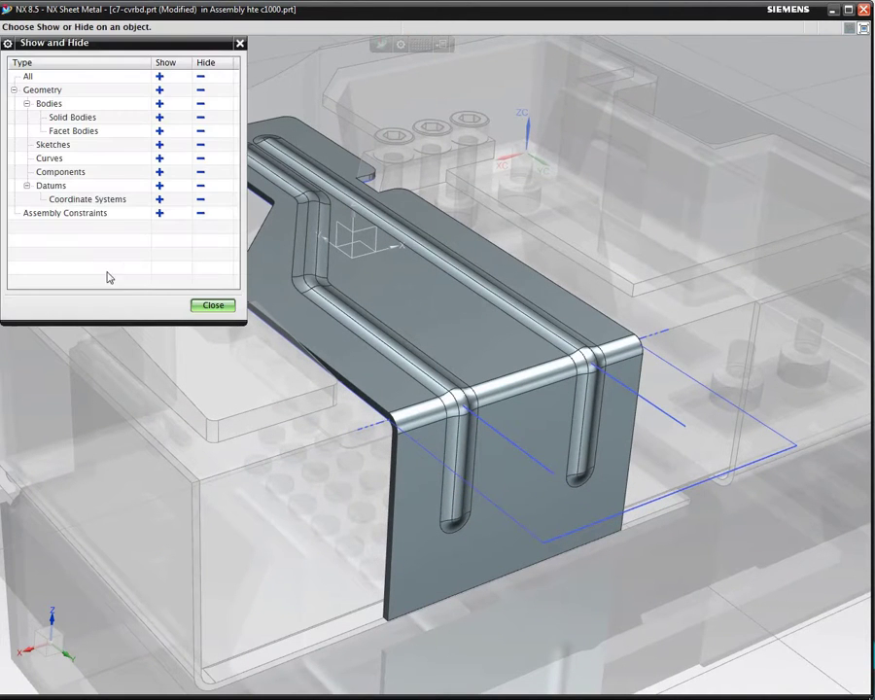
click(201, 145)
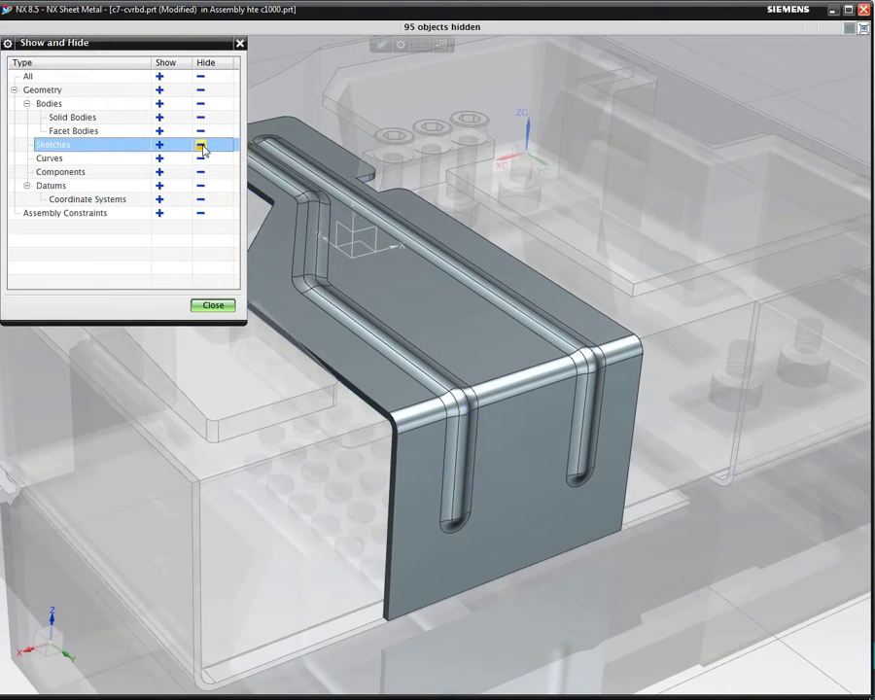
click(213, 305)
Return to the full assembly by making the top-level hte c1000 the work part
right_click(205, 307)
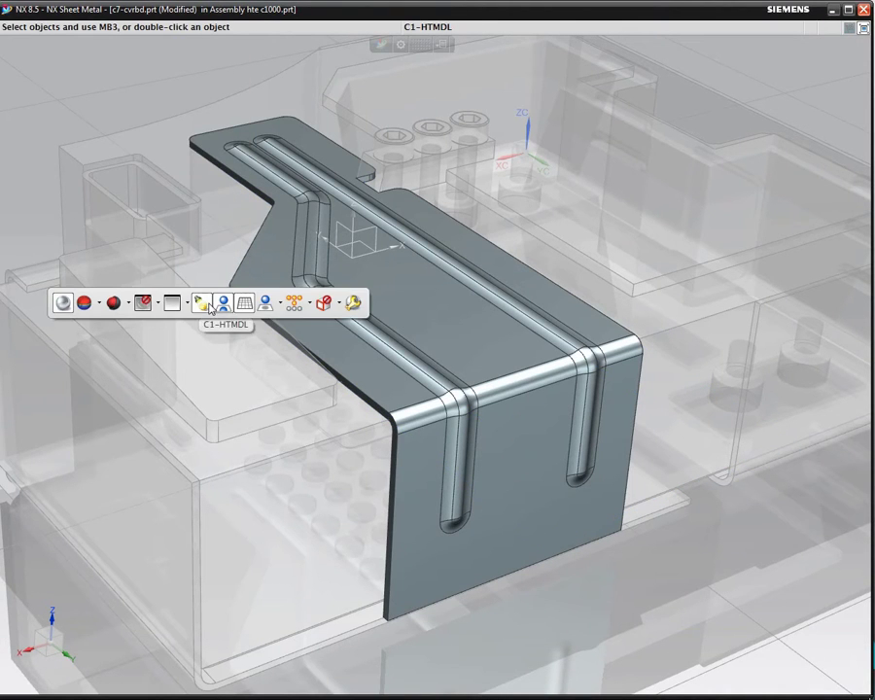
click(145, 308)
click(97, 298)
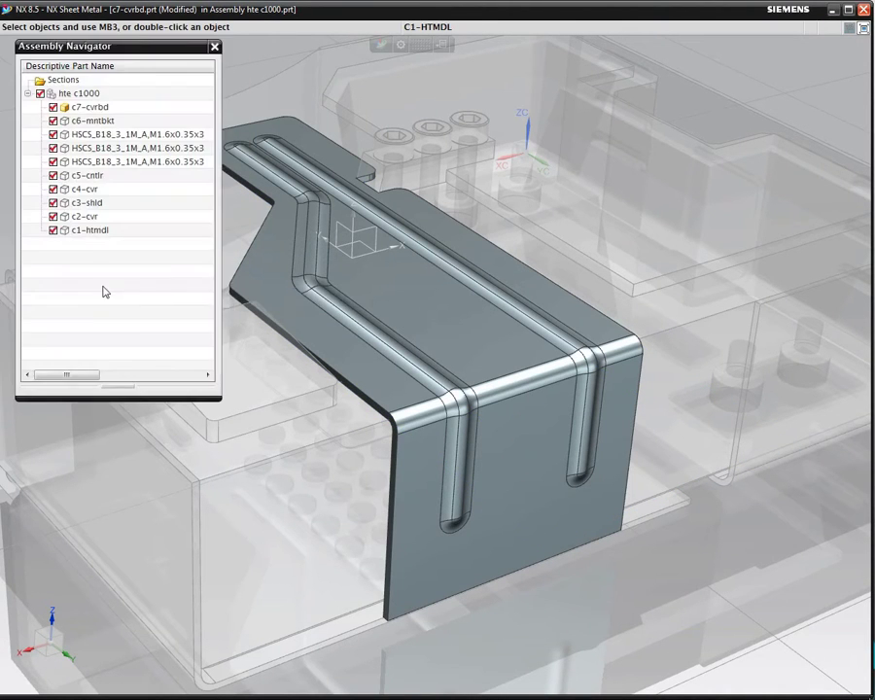
double_click(64, 93)
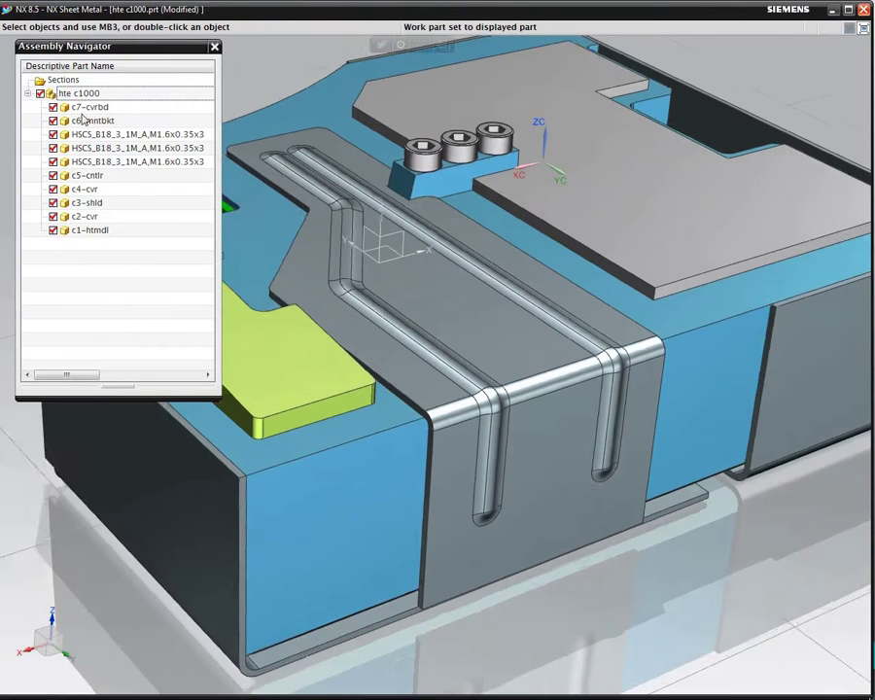
key(ctrl+f)
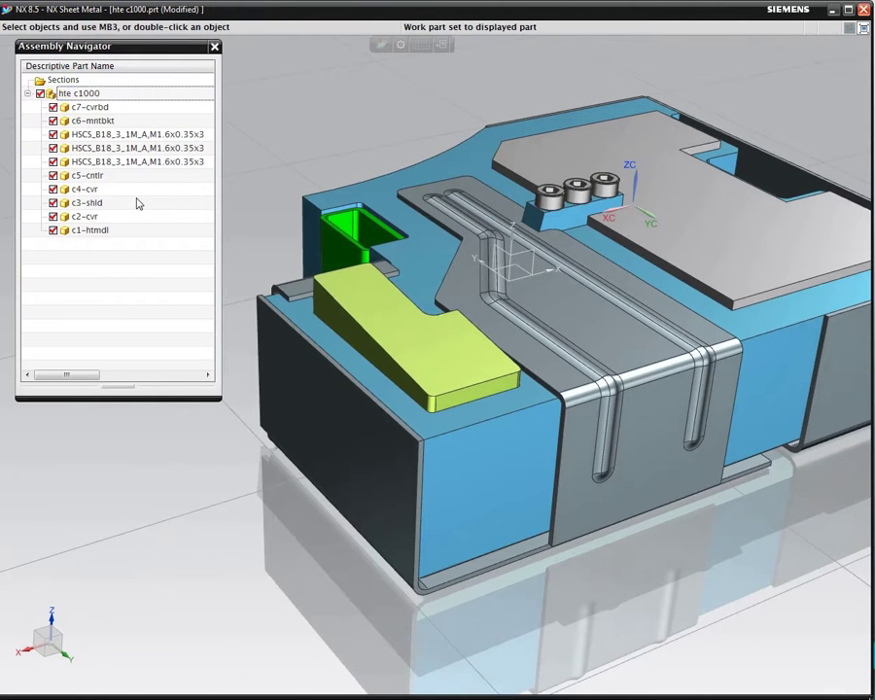
key(Home)
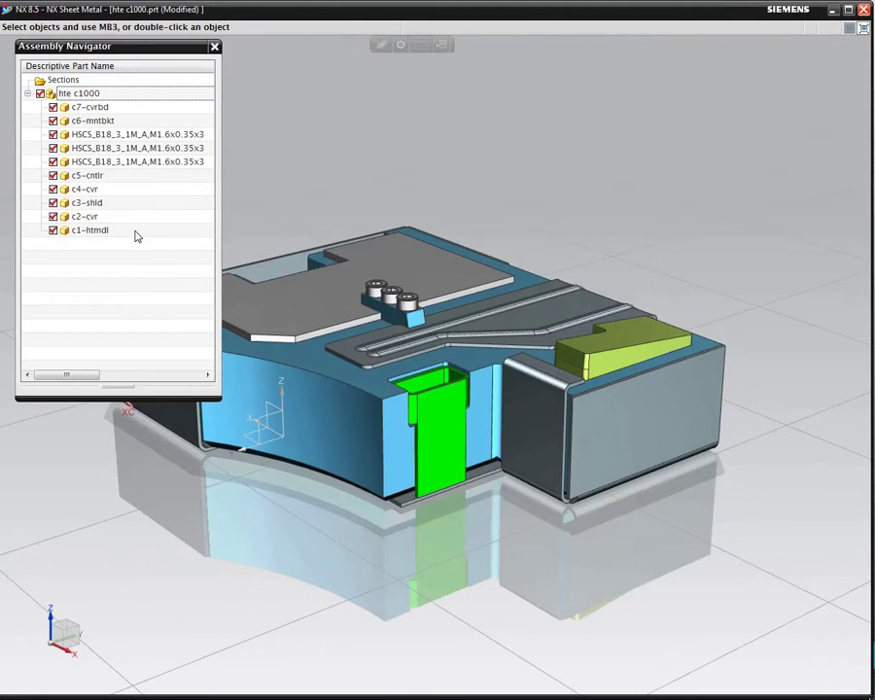
click(216, 47)
key(ctrl+f)
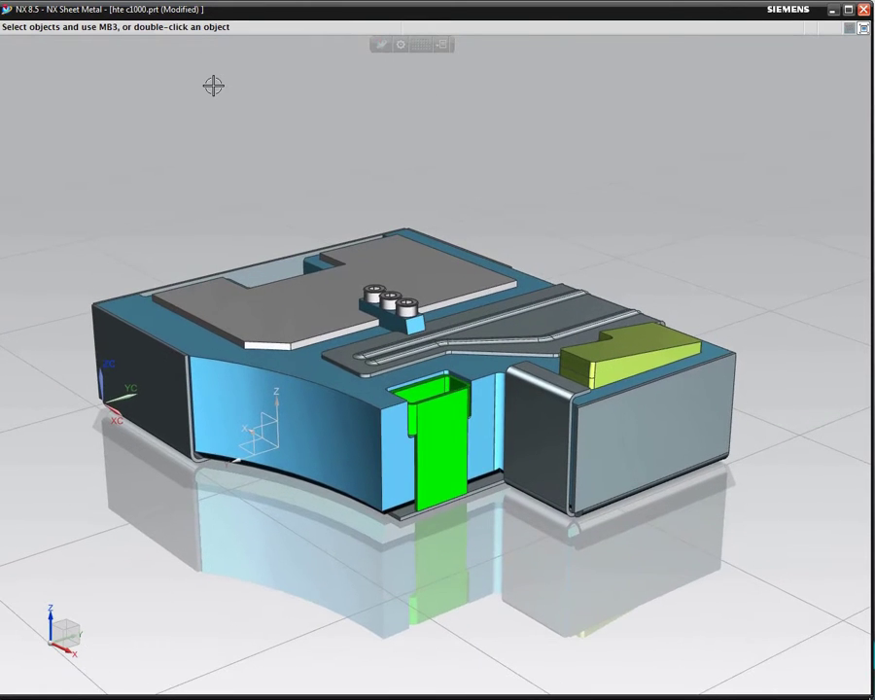